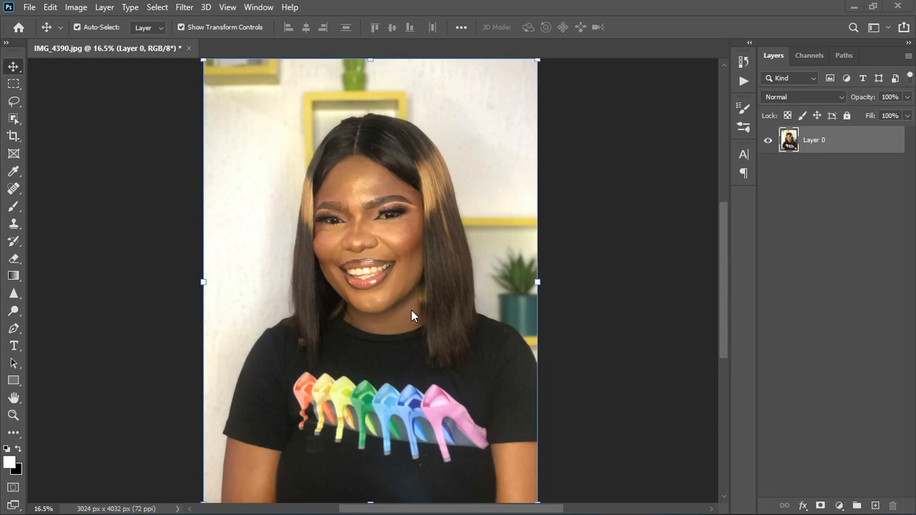
Duplicate the photo layer and rename the original layer underneath as ref.
scroll(415, 299, down, 1)
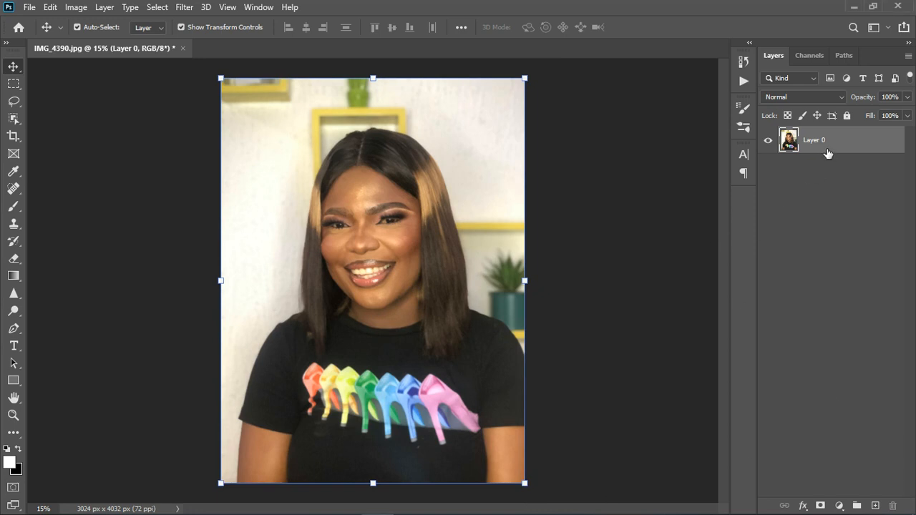
key(ctrl+j)
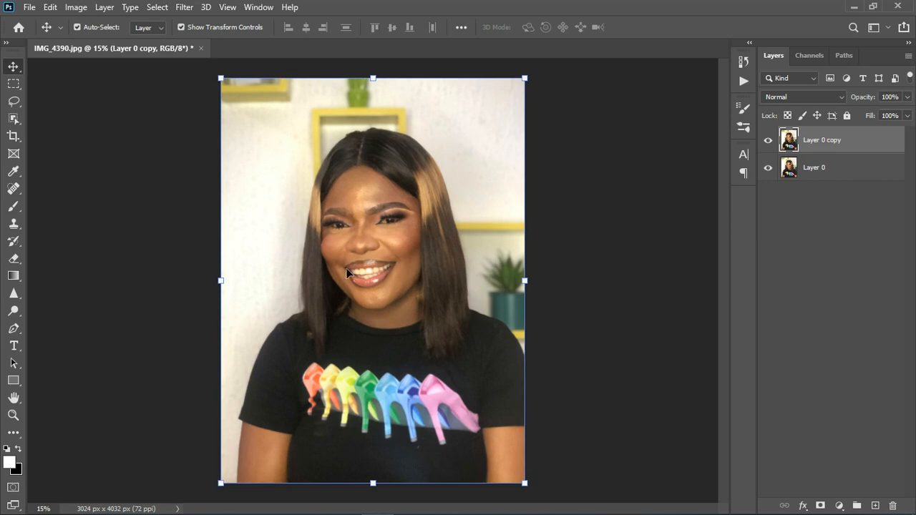
scroll(345, 268, up, 3)
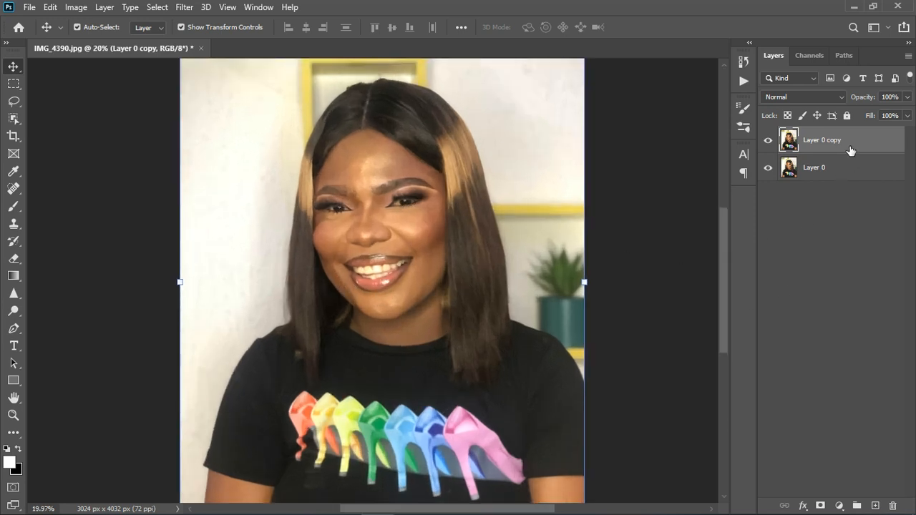
double_click(823, 170)
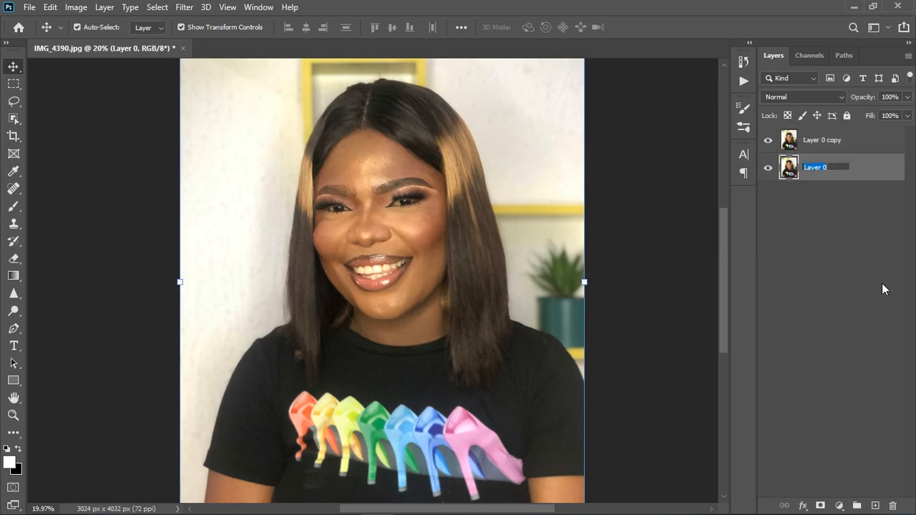
text(ref)
key(Return)
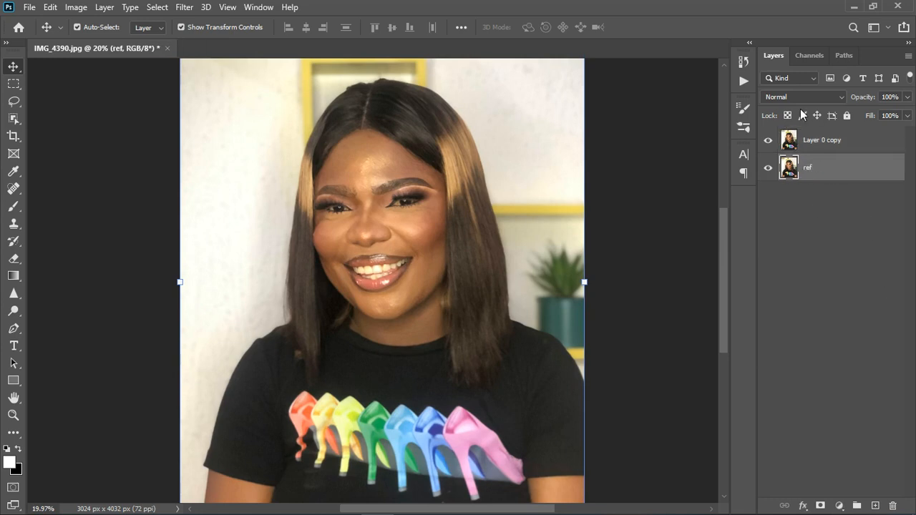
Add a white Solid Color fill layer above the duplicated photo layer.
click(877, 149)
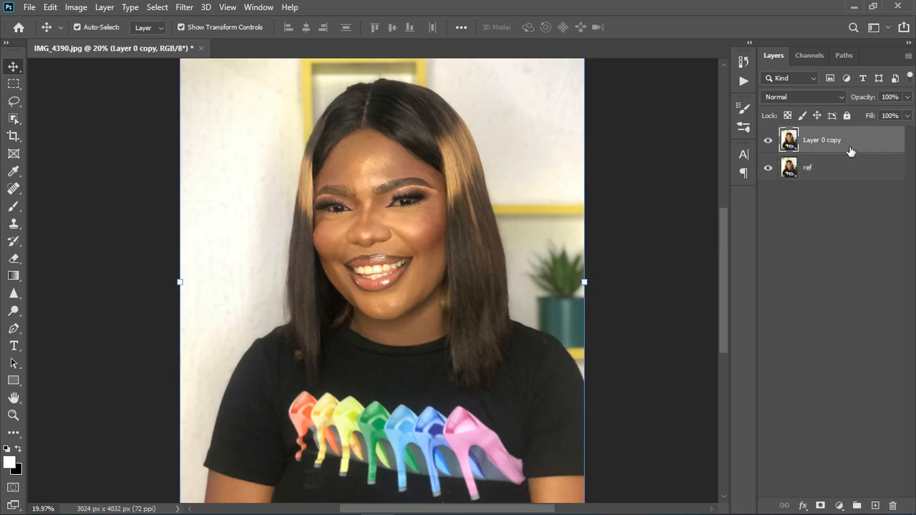
click(839, 506)
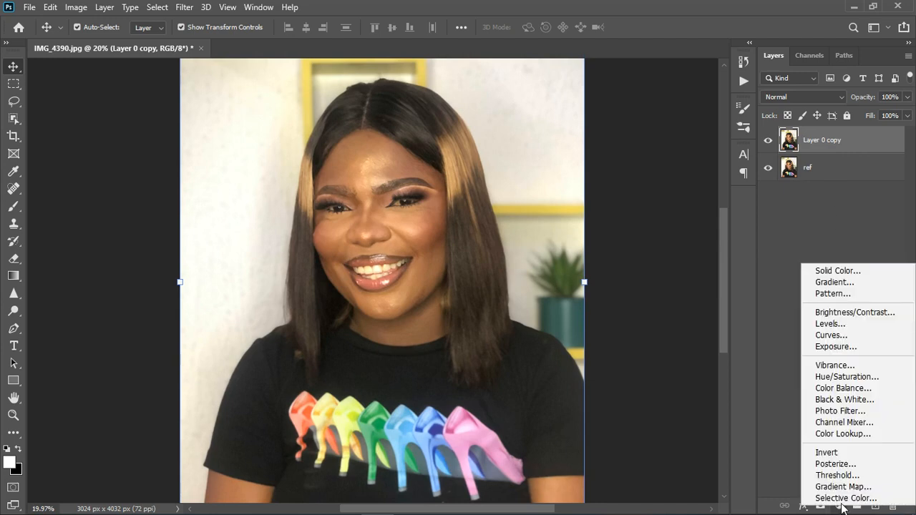
click(838, 271)
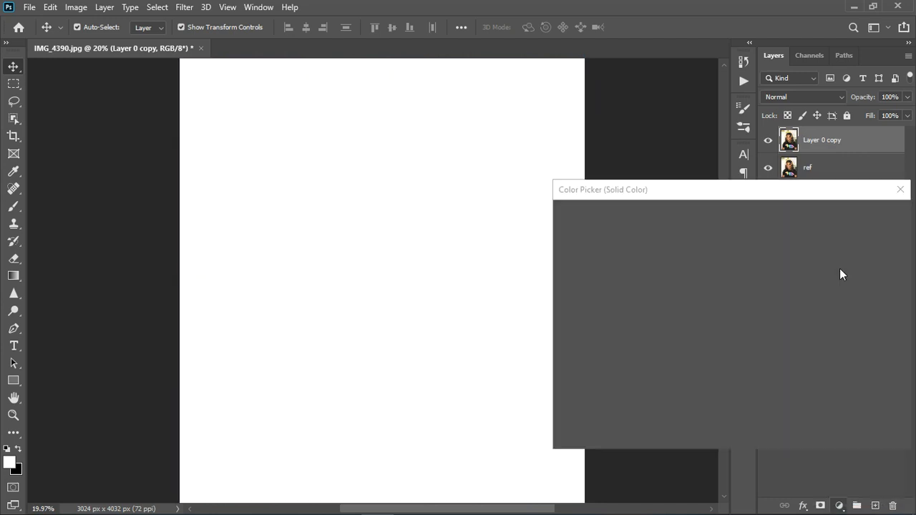
click(863, 216)
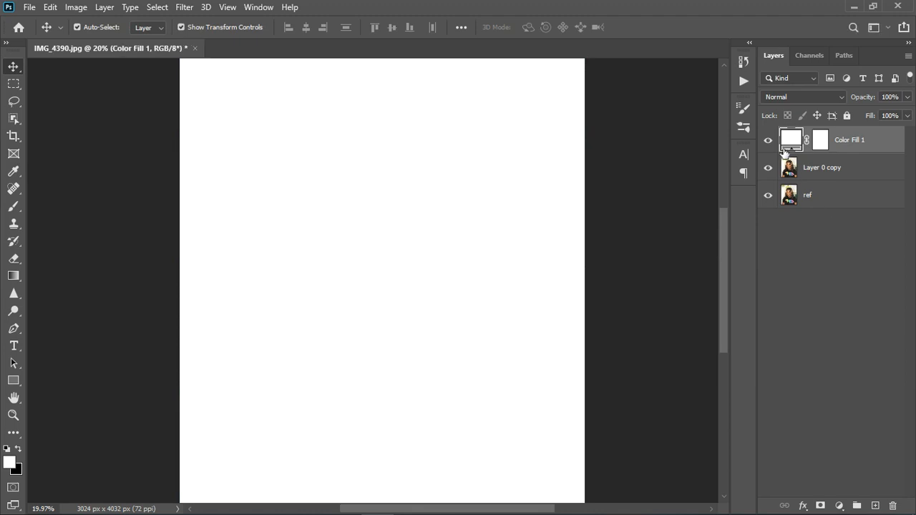
Hide the color fill layer and set its color to ffffe0 by sampling the woman's teeth in the photo.
click(767, 140)
scroll(365, 392, down, 2)
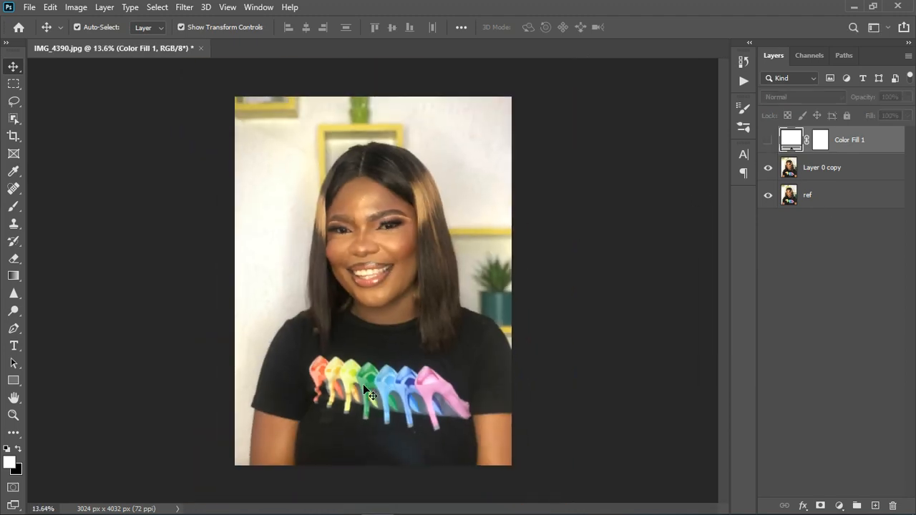
scroll(364, 386, up, 2)
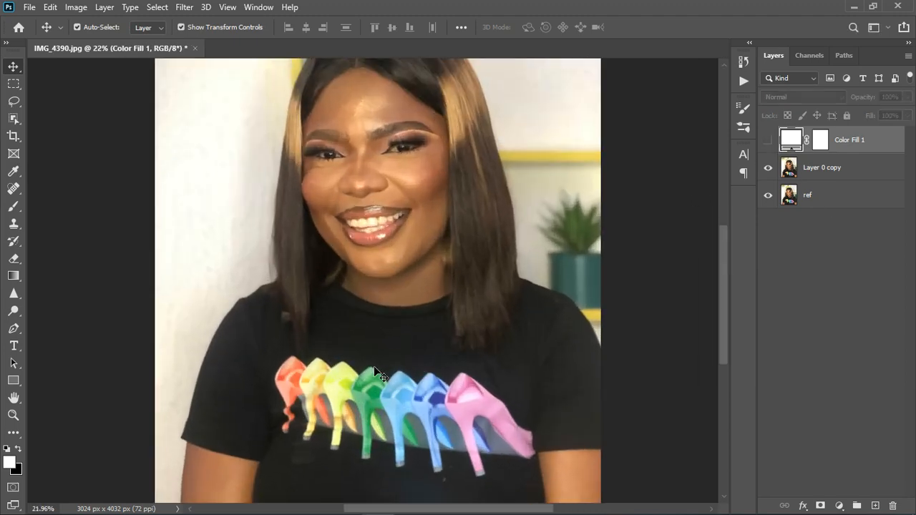
click(770, 142)
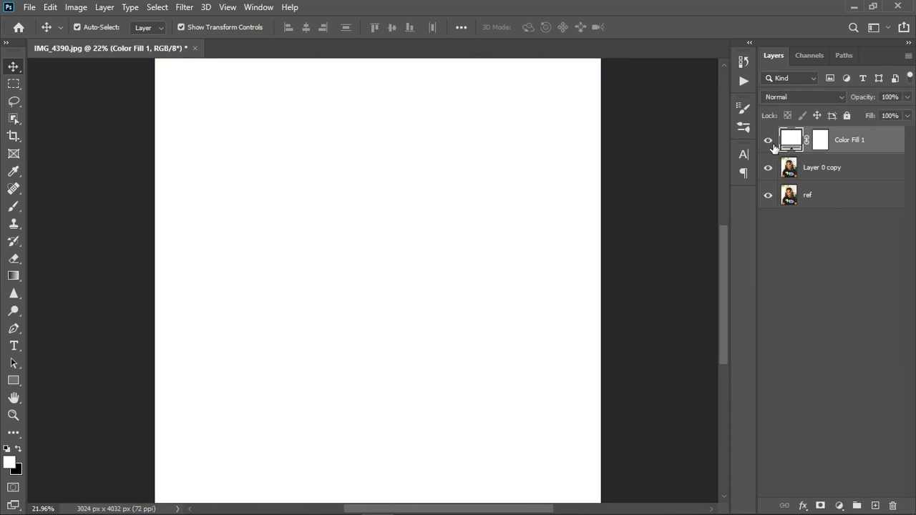
click(768, 140)
double_click(791, 140)
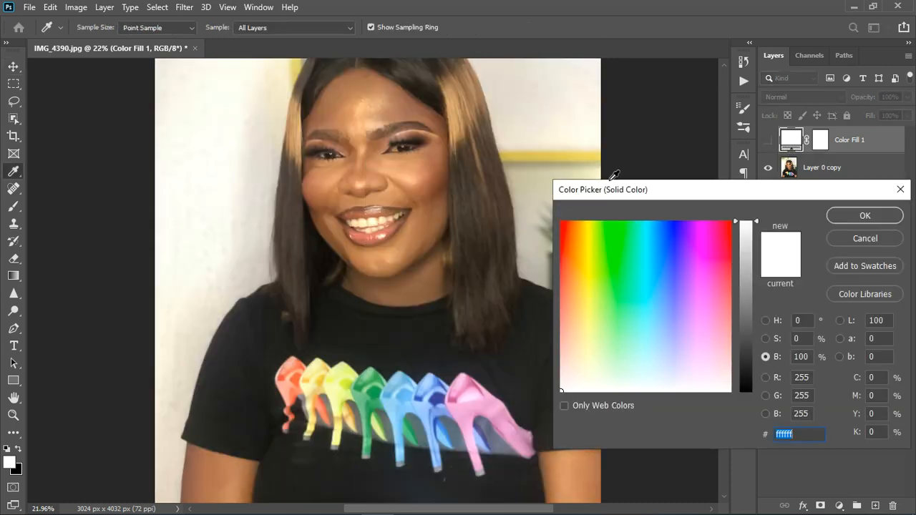
click(375, 229)
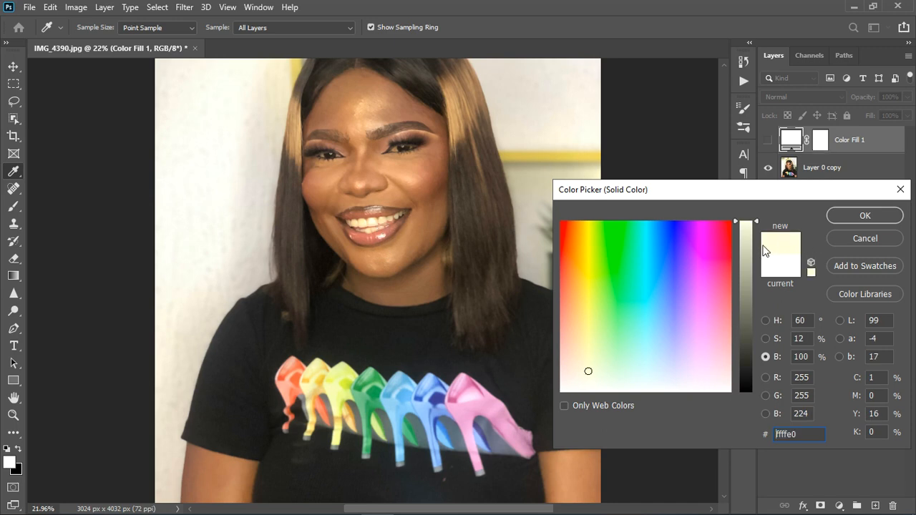
click(887, 219)
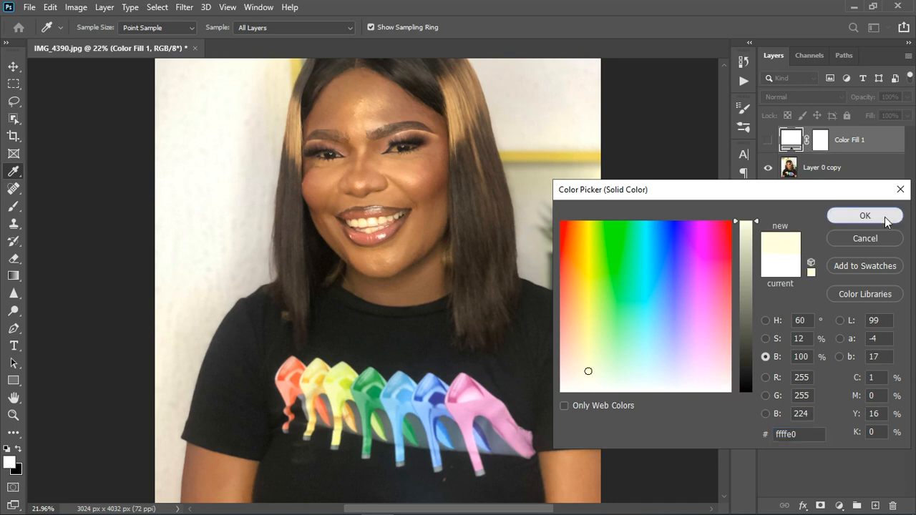
click(886, 218)
key(v)
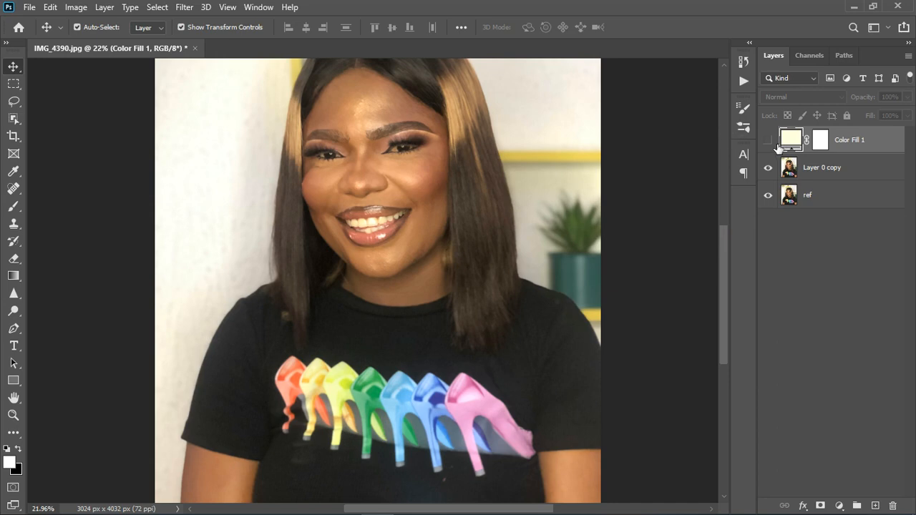
Show the color fill layer, set its blend mode to Divide, and compare the photo with and without it.
click(768, 140)
click(785, 97)
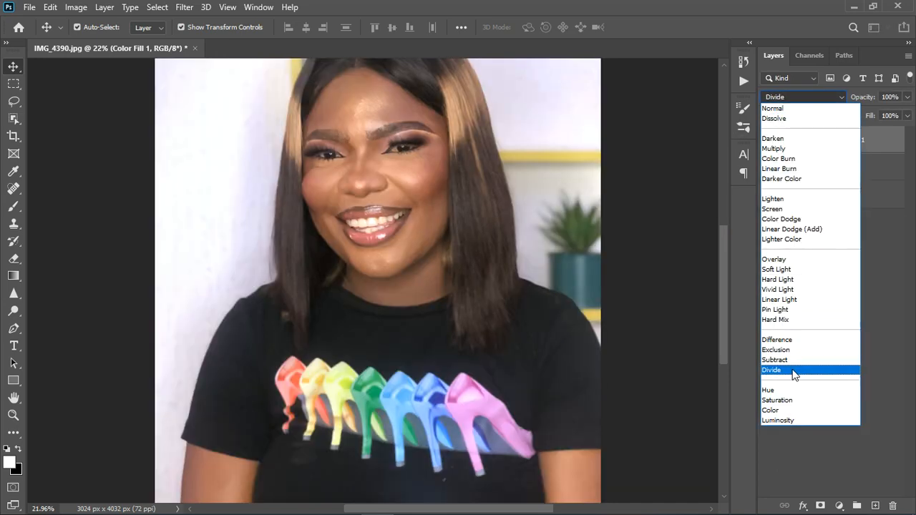
click(794, 372)
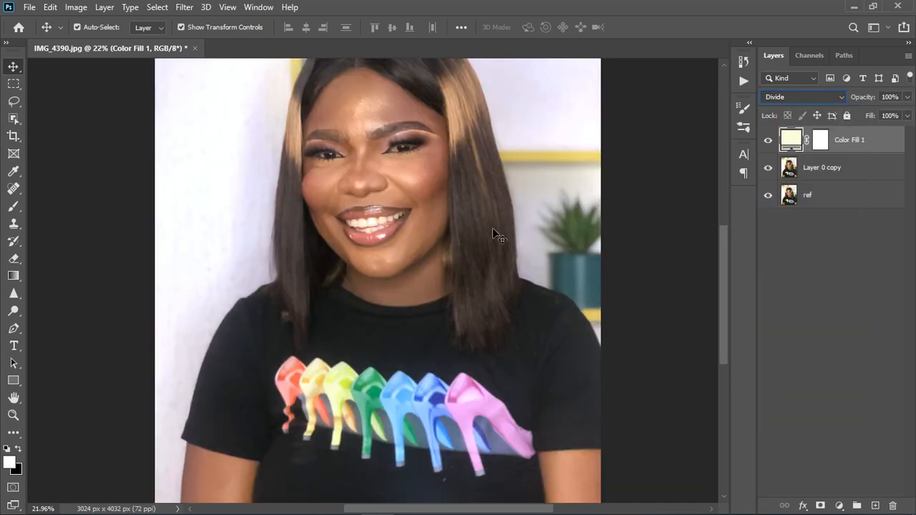
scroll(383, 233, down, 1)
scroll(386, 240, down, 3)
scroll(395, 256, up, 2)
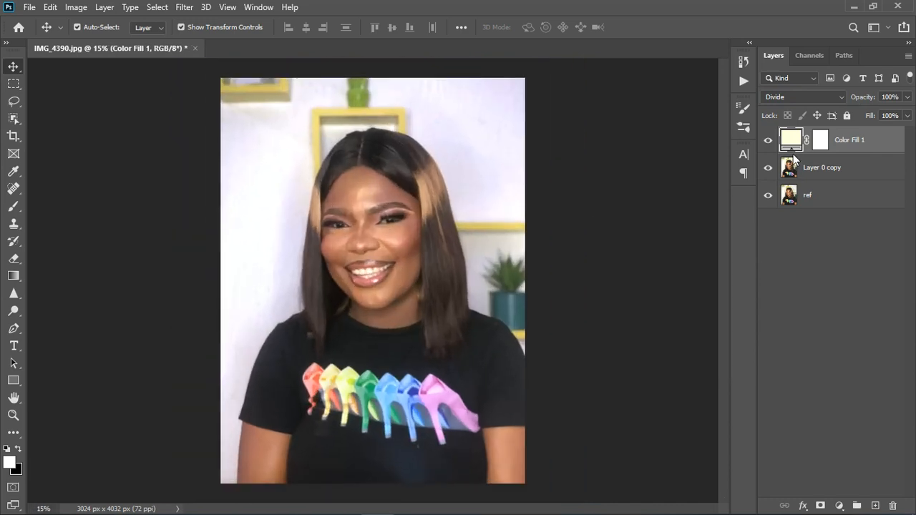
click(769, 141)
click(769, 142)
scroll(382, 247, up, 2)
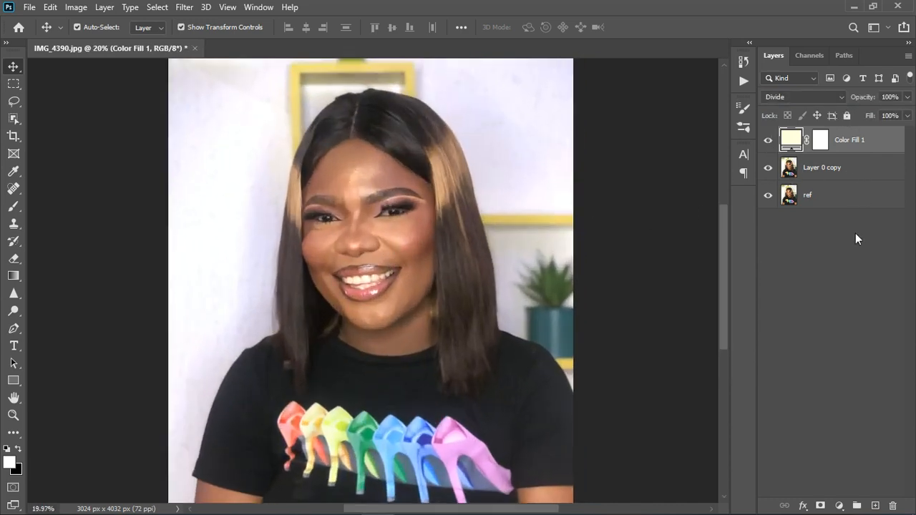
Add an Exposure adjustment layer above the color fill with Gamma Correction set to 0.81.
click(839, 506)
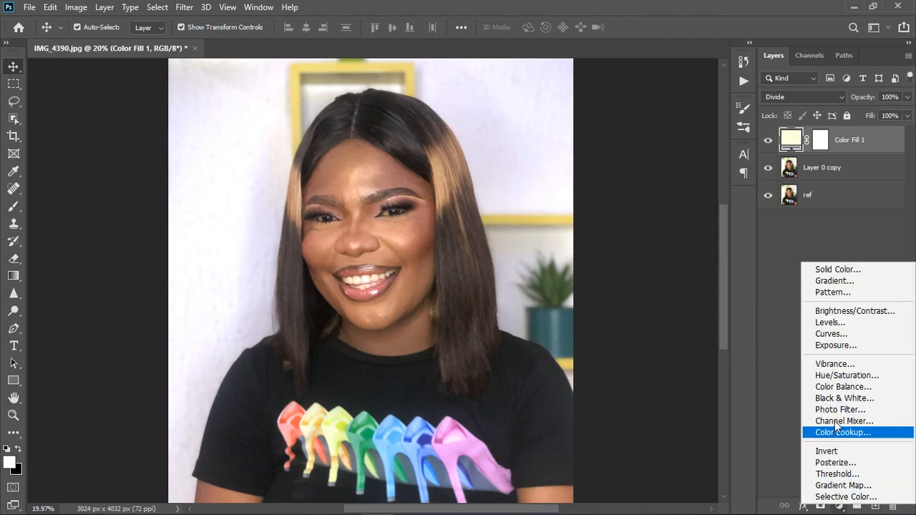
click(835, 346)
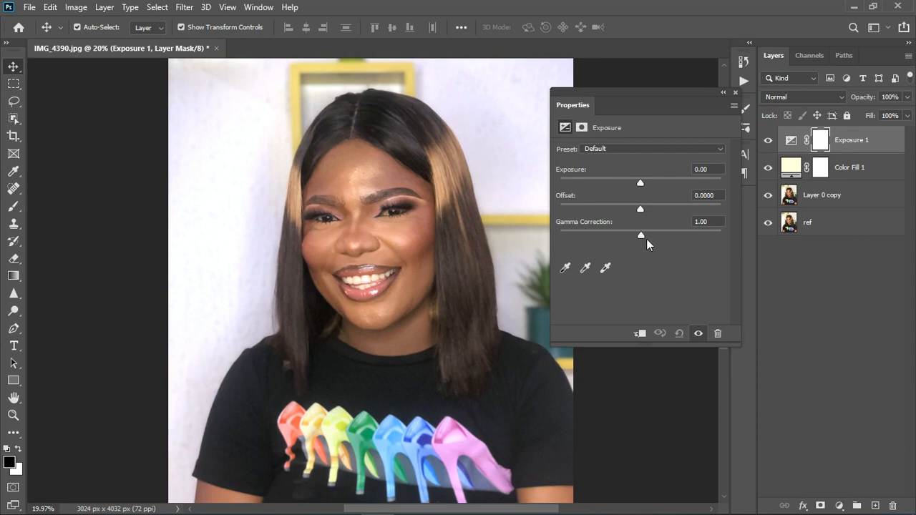
drag(641, 235, 653, 234)
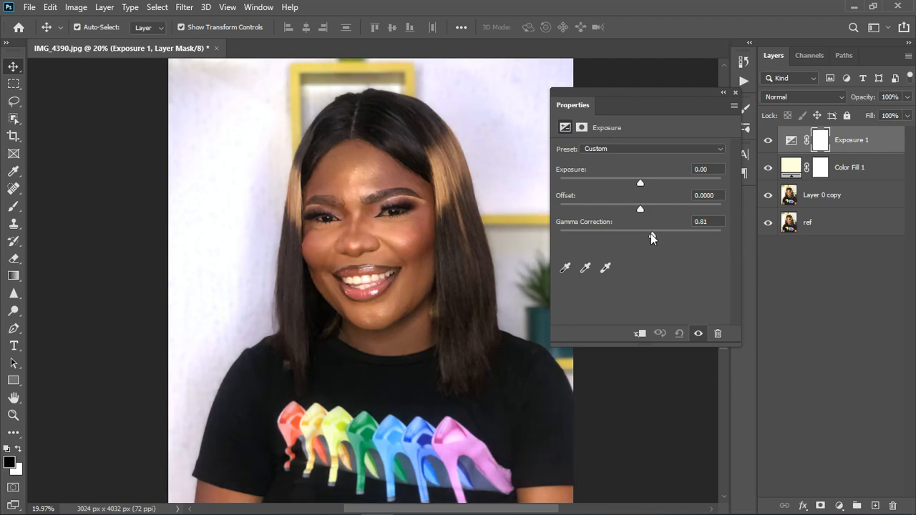
click(735, 92)
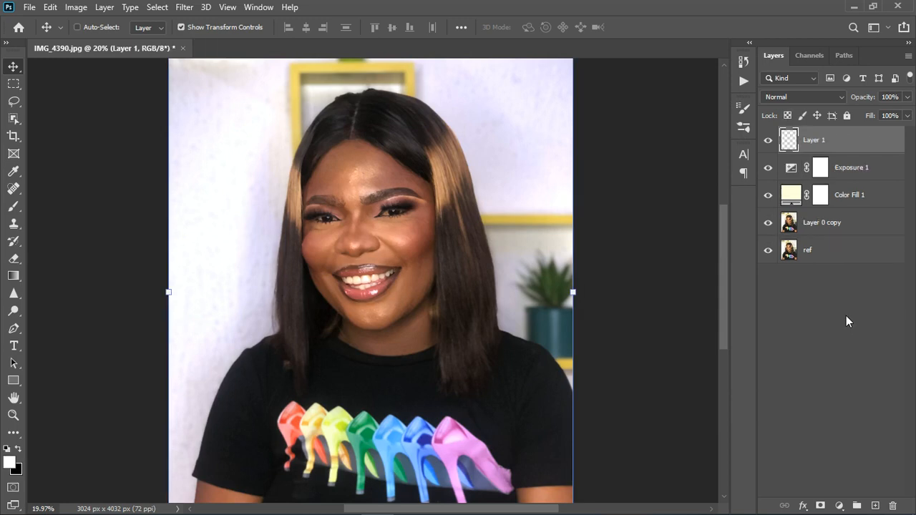
Stamp all visible layers onto a new top layer and open its Basic adjustments in the Camera Raw Filter.
scroll(322, 226, down, 3)
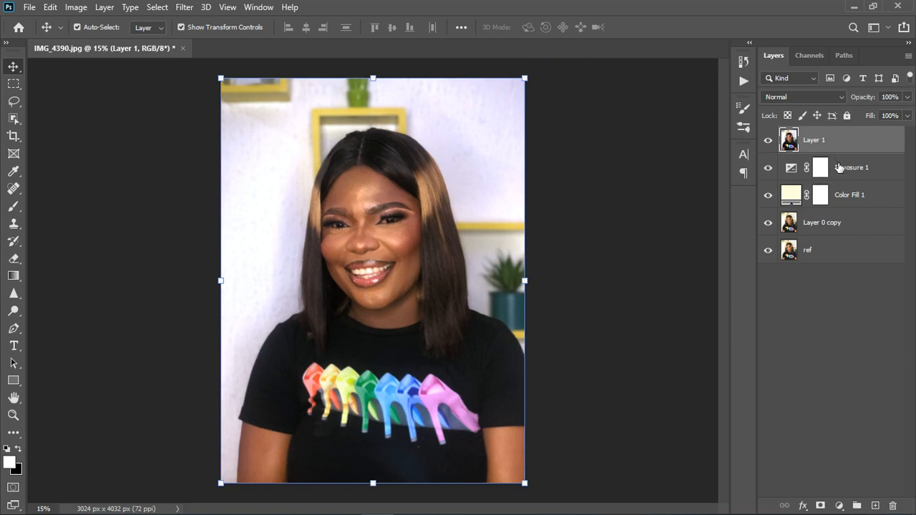
click(184, 7)
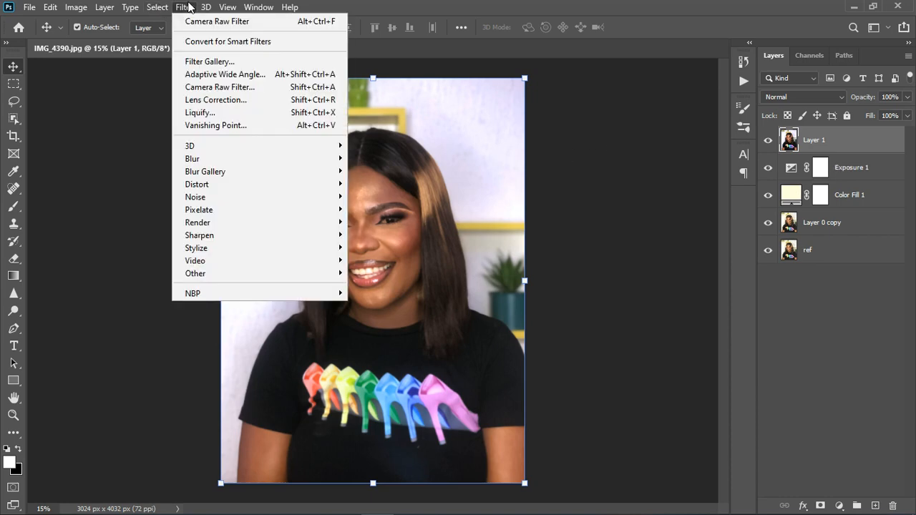
click(822, 138)
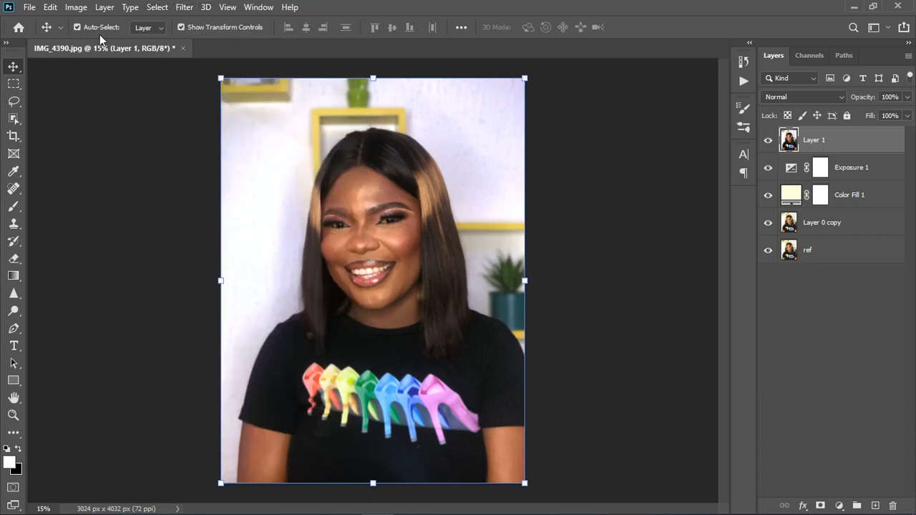
click(184, 8)
click(224, 91)
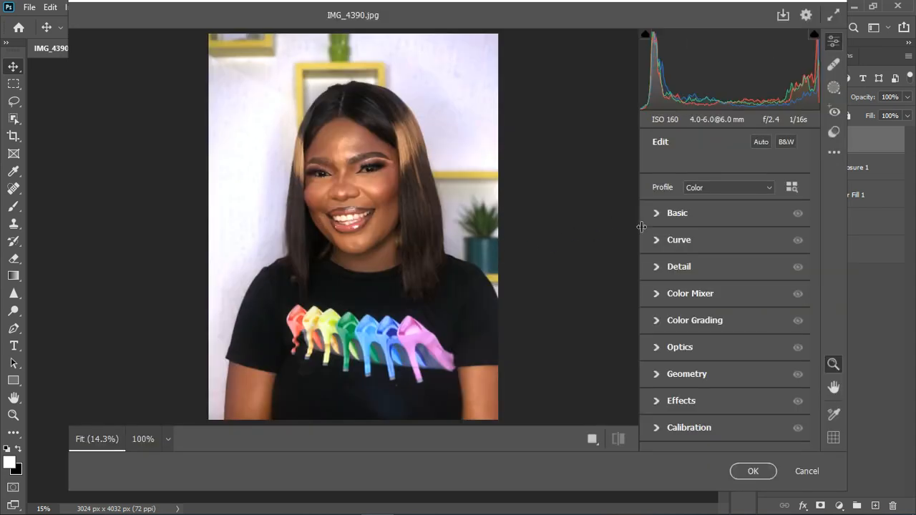
click(655, 215)
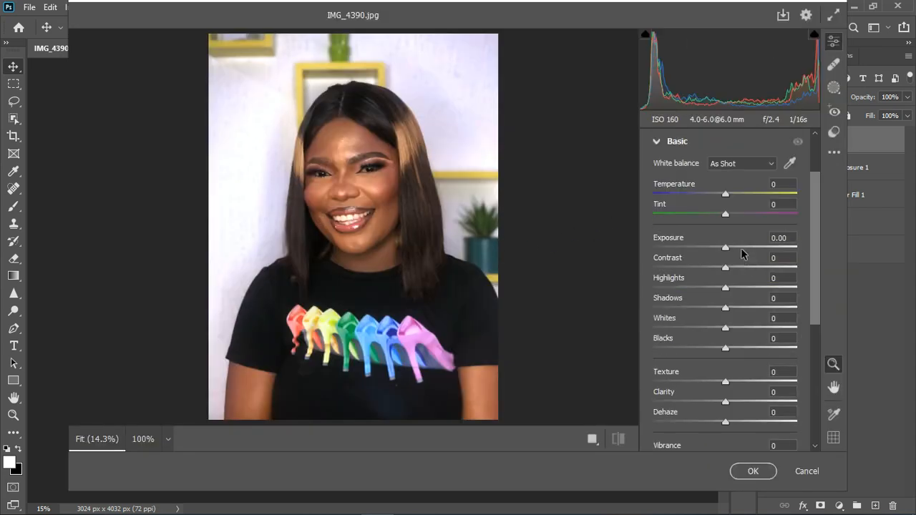
Try correcting the white balance by sampling the woman's teeth, and undo the correction.
click(789, 163)
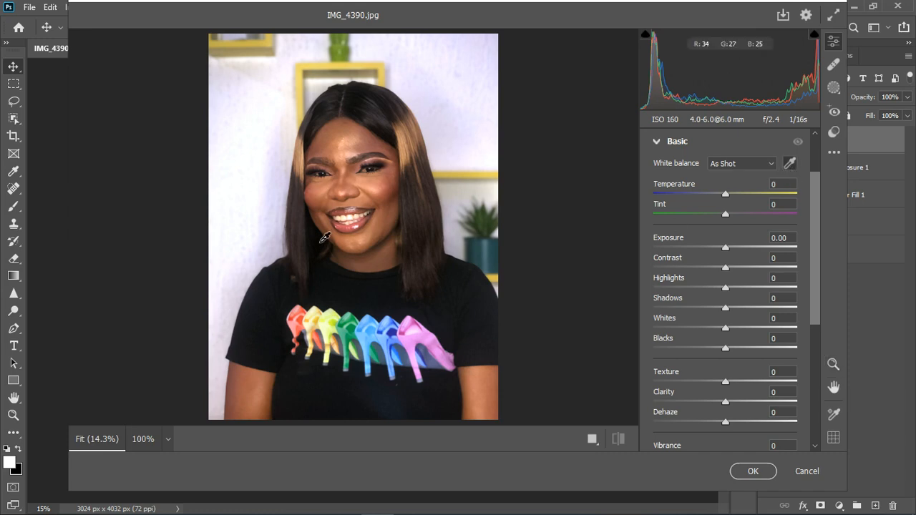
click(354, 226)
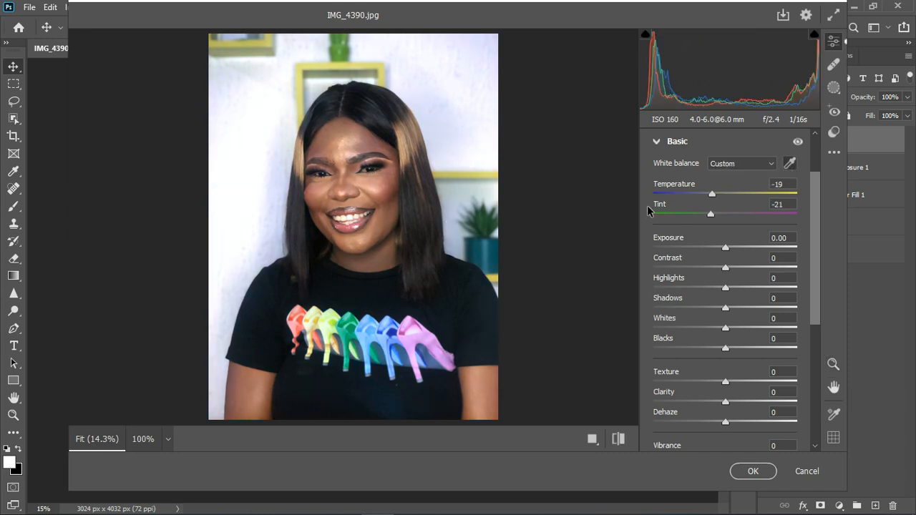
key(ctrl+z)
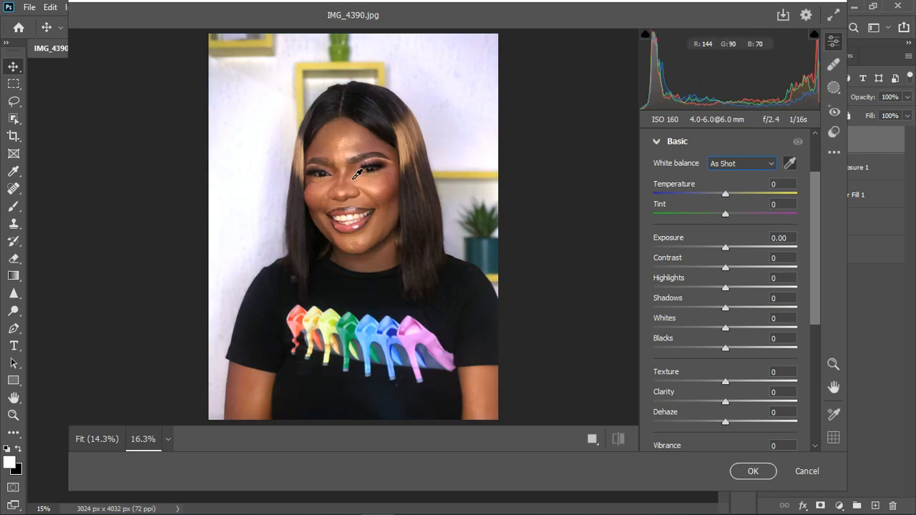
Lower Whites to -40 in the Basic adjustments for the portrait.
scroll(361, 178, up, 2)
scroll(381, 192, down, 1)
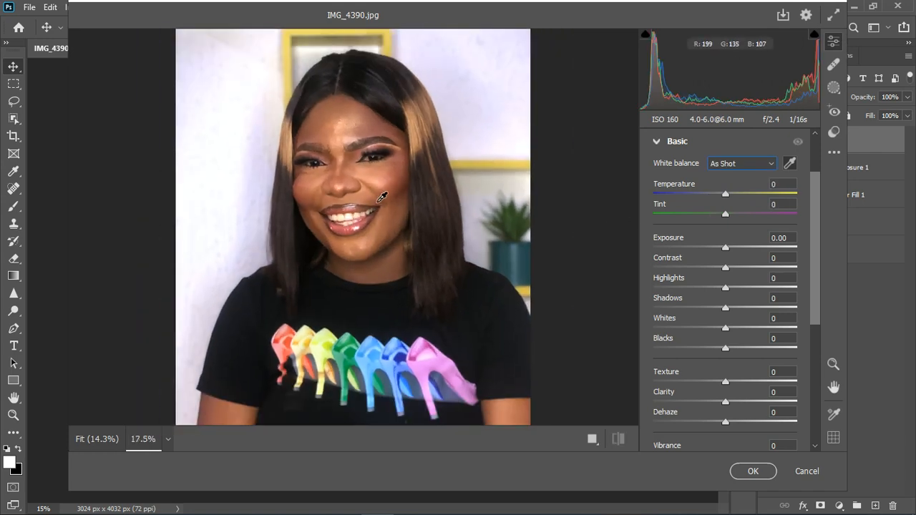
scroll(387, 211, down, 1)
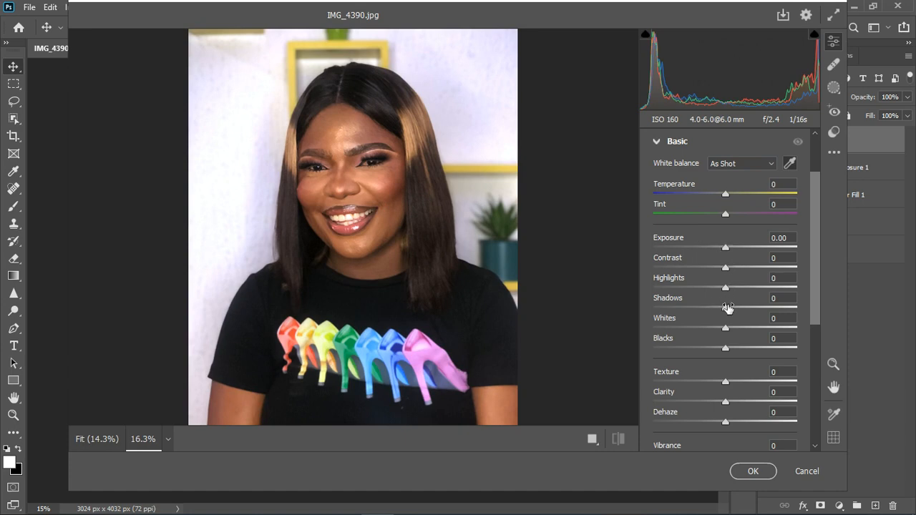
drag(726, 334, 692, 344)
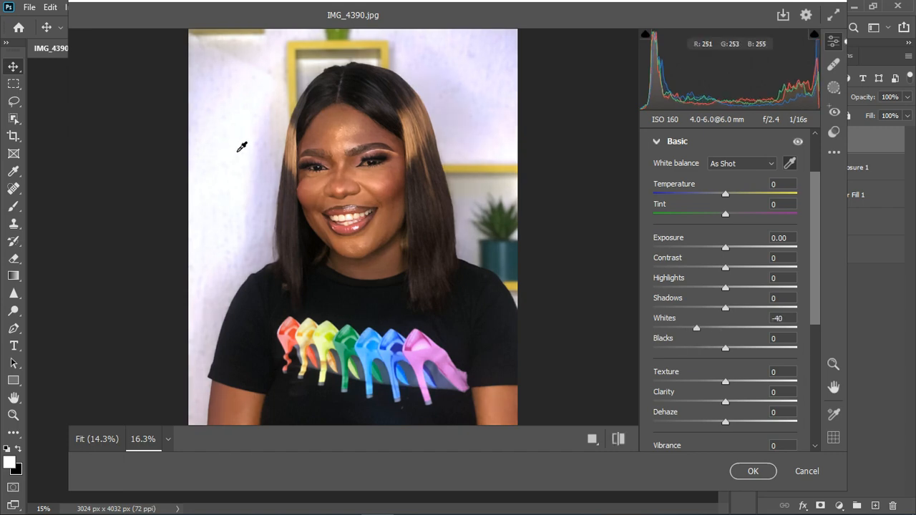
Set Highlights to -35, Shadows to +7, Whites to -31 and Blacks to -2 in the portrait's Basic adjustments.
drag(726, 289, 733, 307)
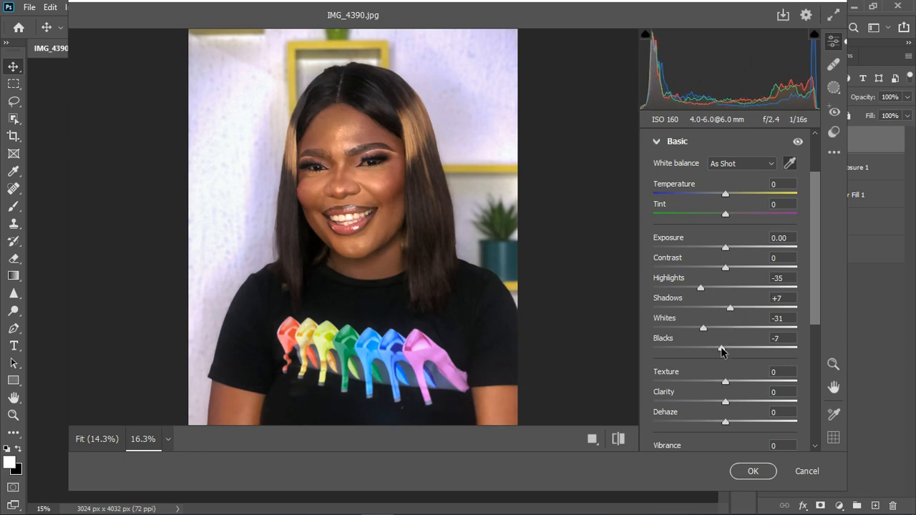
drag(724, 351, 718, 368)
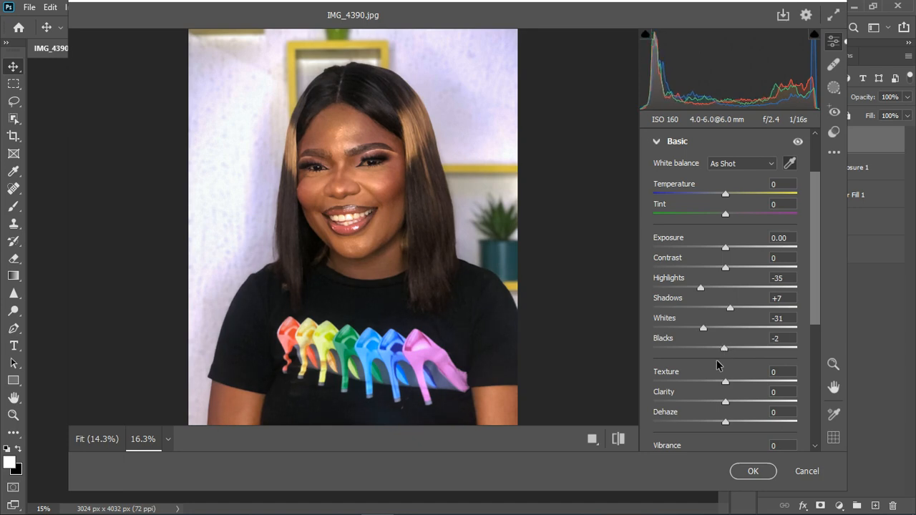
click(659, 143)
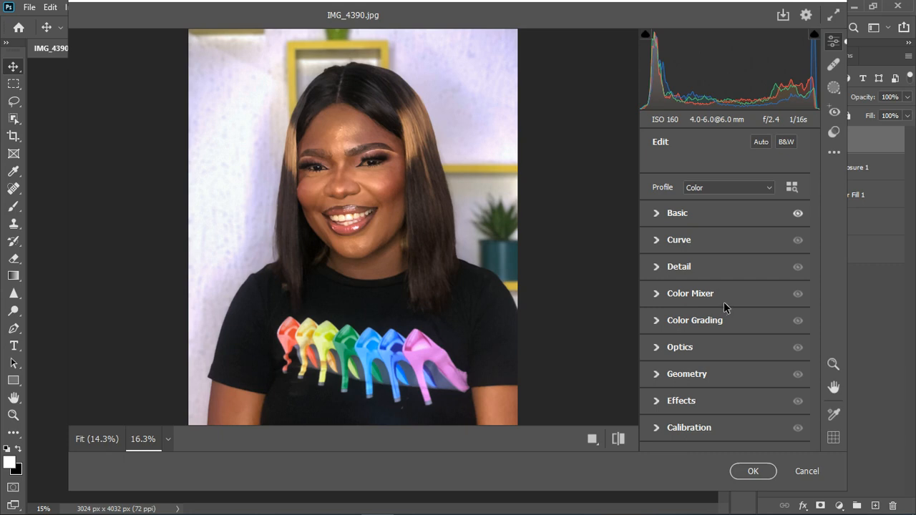
Apply the Auto Upright correction in the Geometry settings and compare the portrait with and without it.
click(658, 379)
scroll(740, 320, down, 1)
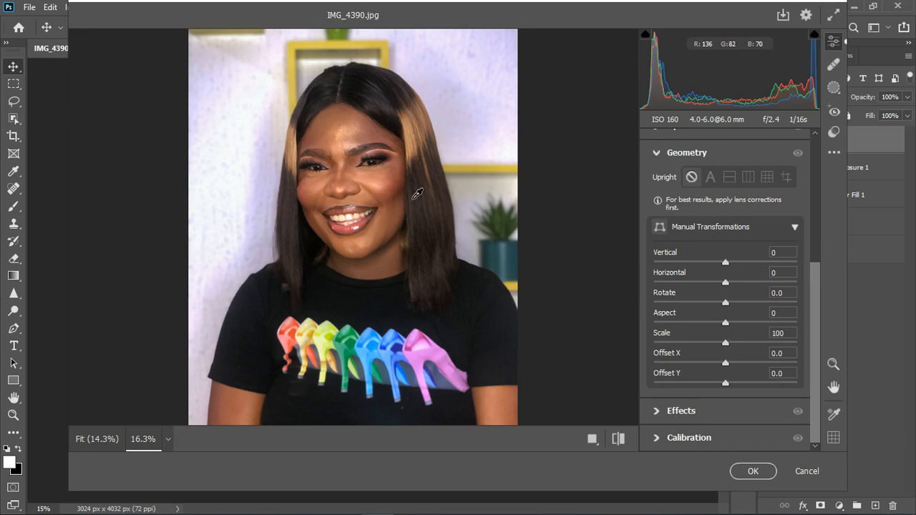
scroll(418, 236, down, 1)
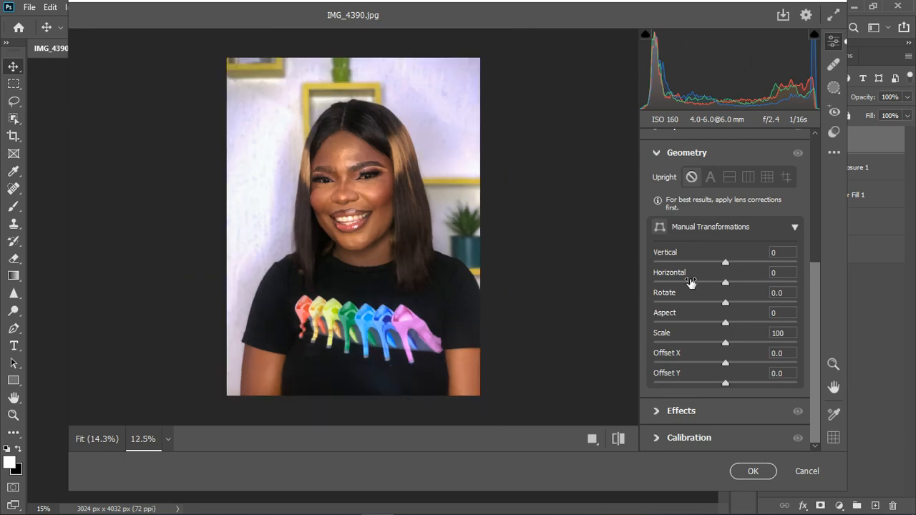
click(711, 181)
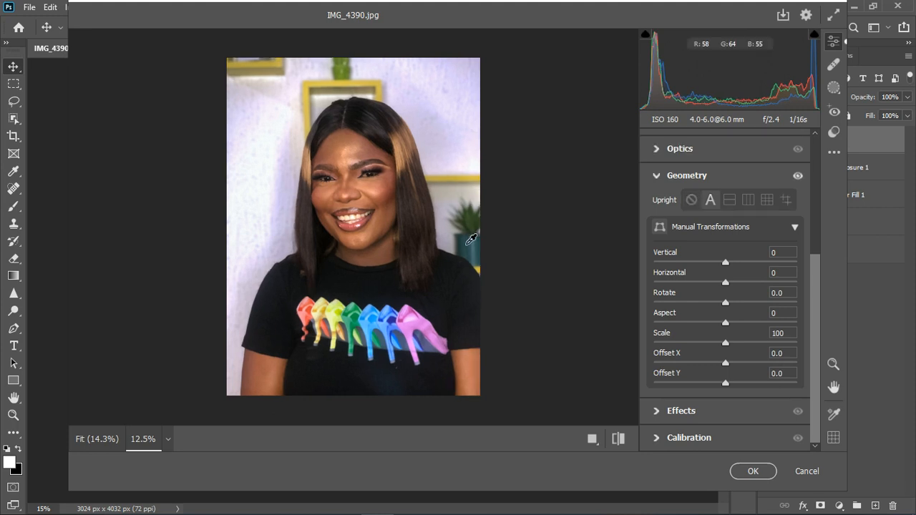
click(797, 177)
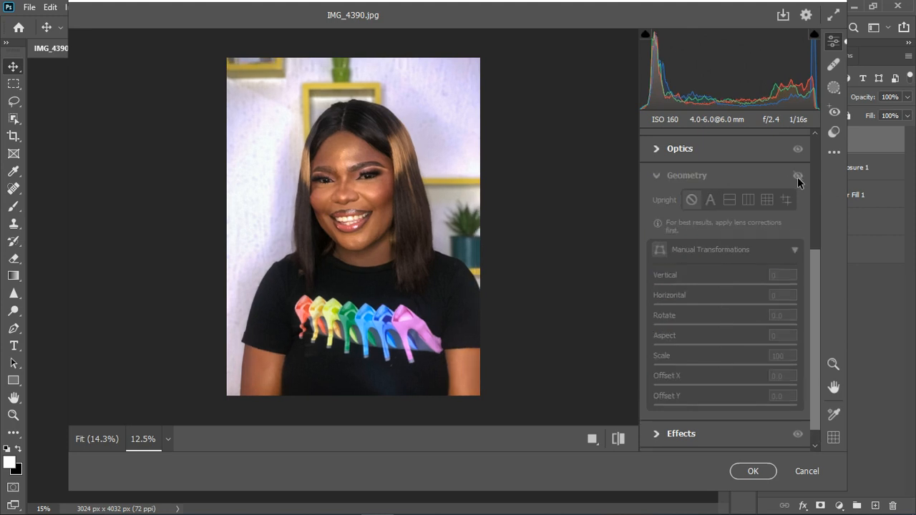
click(797, 176)
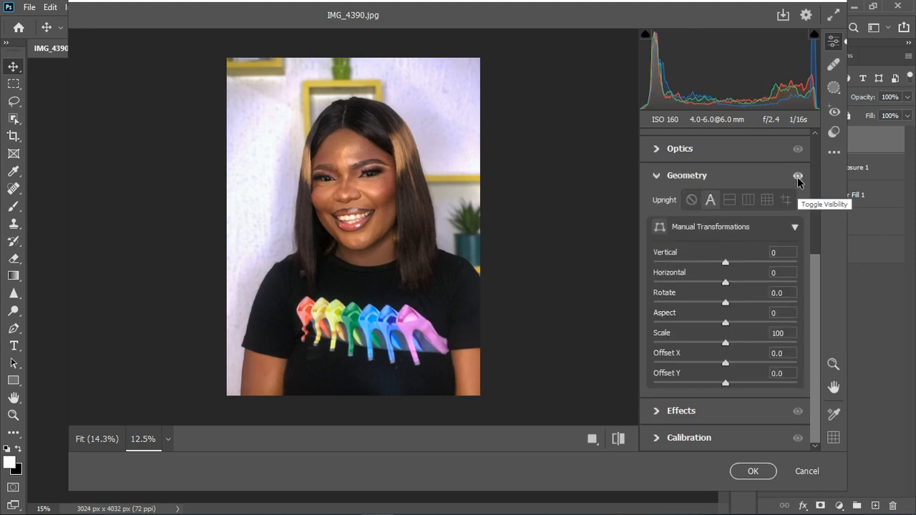
click(657, 179)
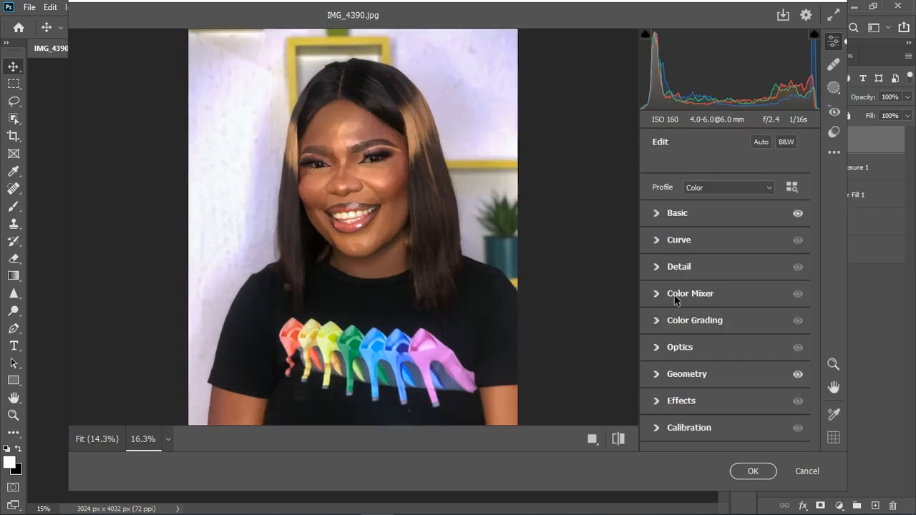
Set the Optics Distortion correction to +15 for the portrait.
click(660, 350)
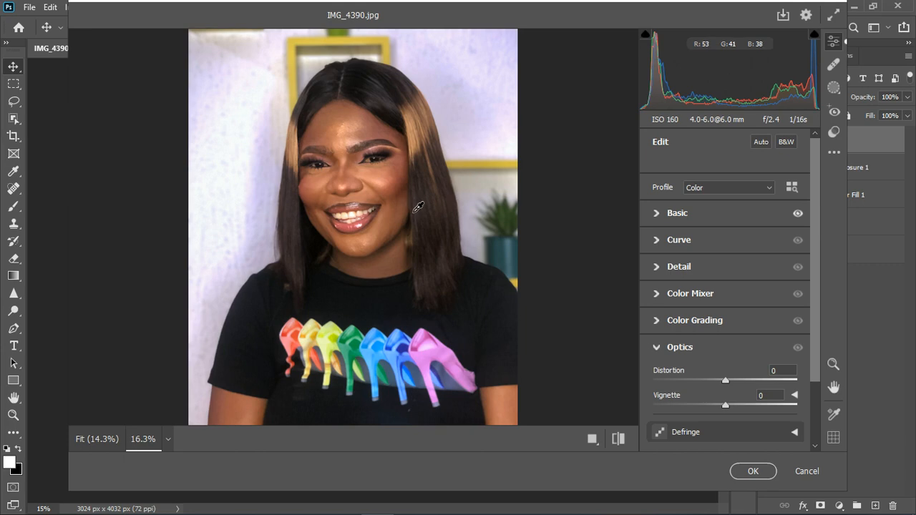
scroll(695, 335, down, 2)
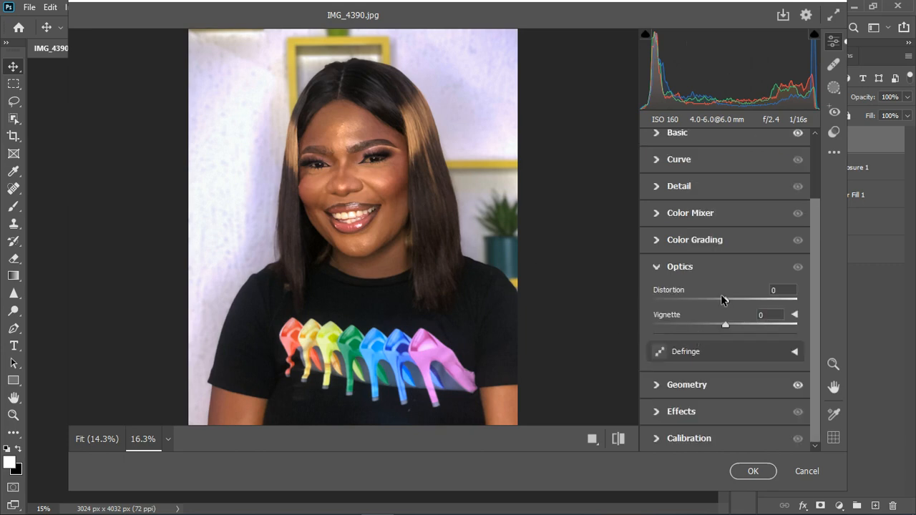
mouse_move(724, 299)
mouse_down()
mouse_move(713, 299)
mouse_move(740, 301)
mouse_up()
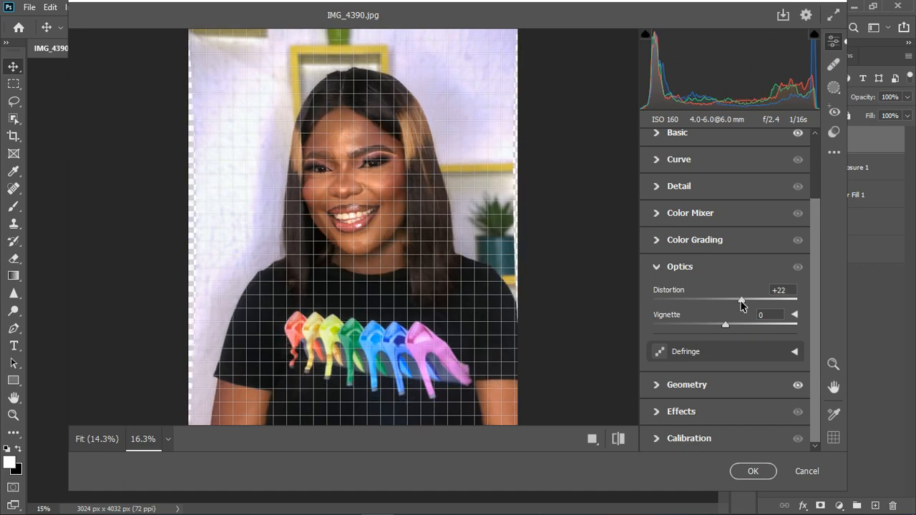
drag(741, 304, 735, 301)
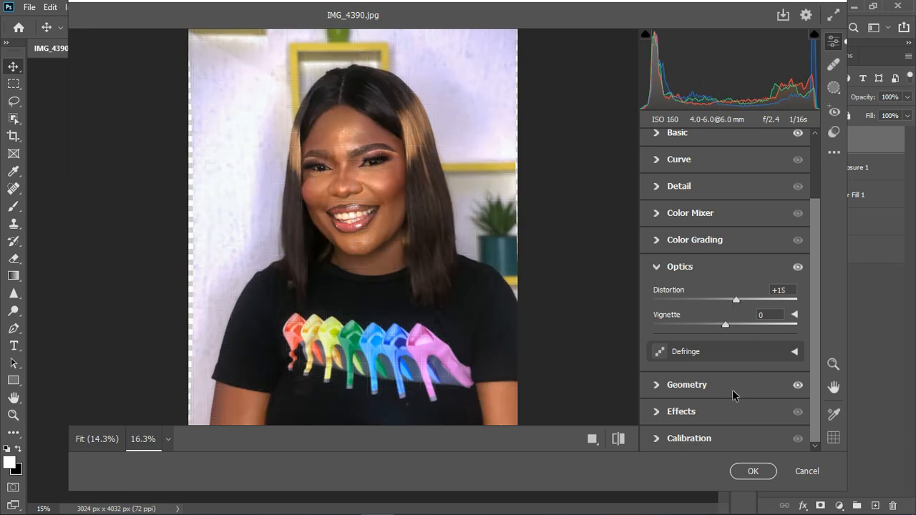
click(659, 268)
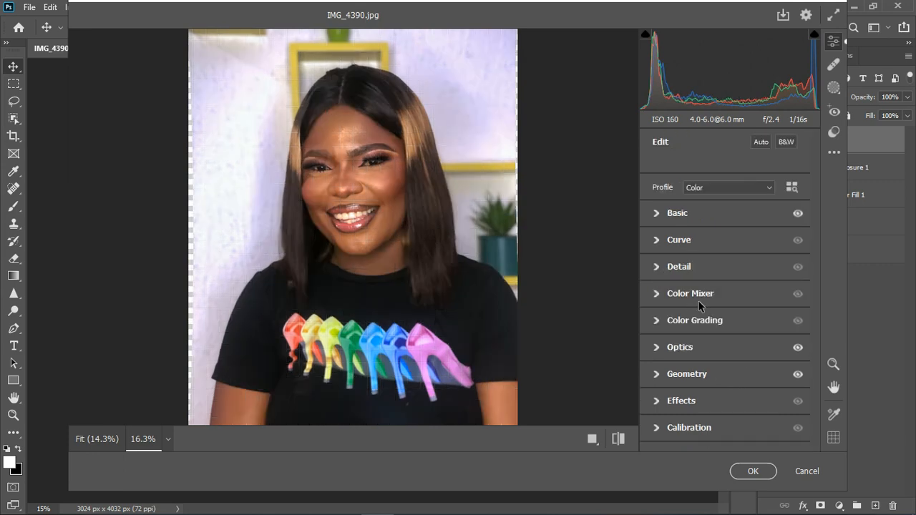
Compare the portrait before and after all Camera Raw edits, and apply the filter to the layer.
click(618, 438)
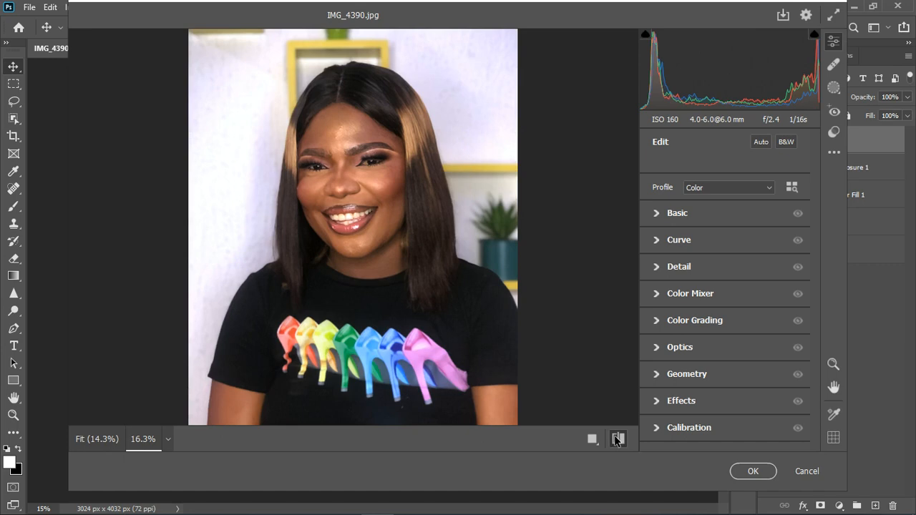
click(618, 439)
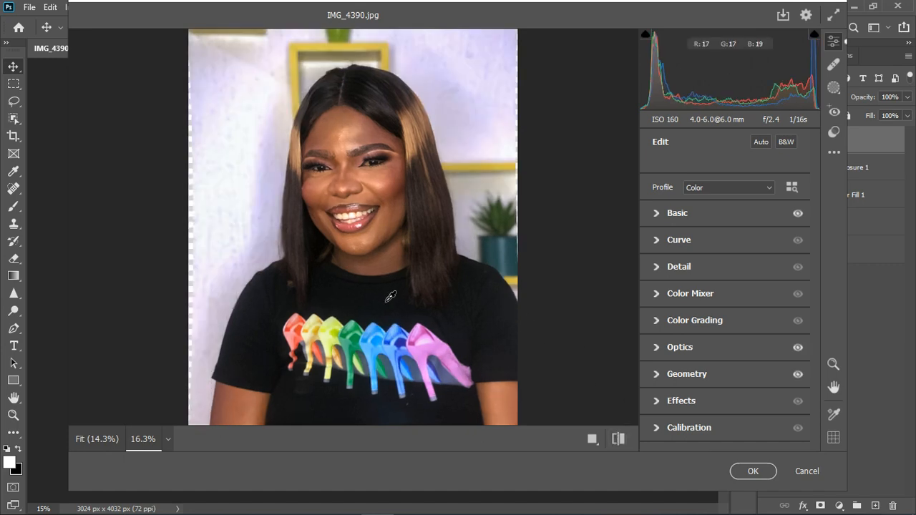
scroll(373, 219, up, 2)
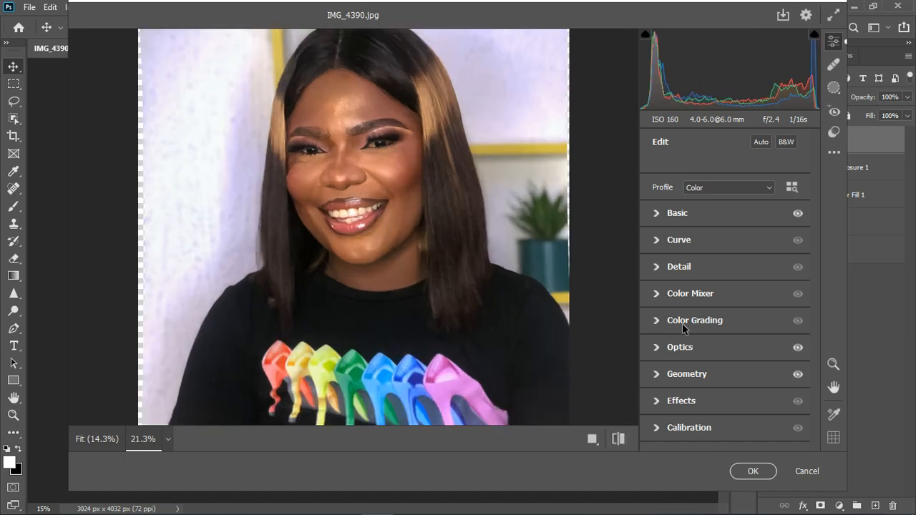
click(752, 471)
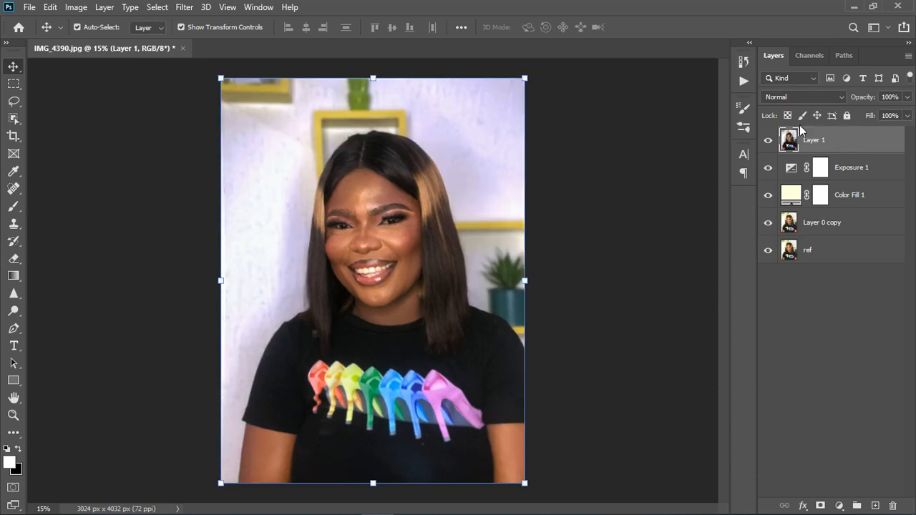
Compare the portrait with and without Layer 1, and examine the face and skin tones up close.
click(771, 140)
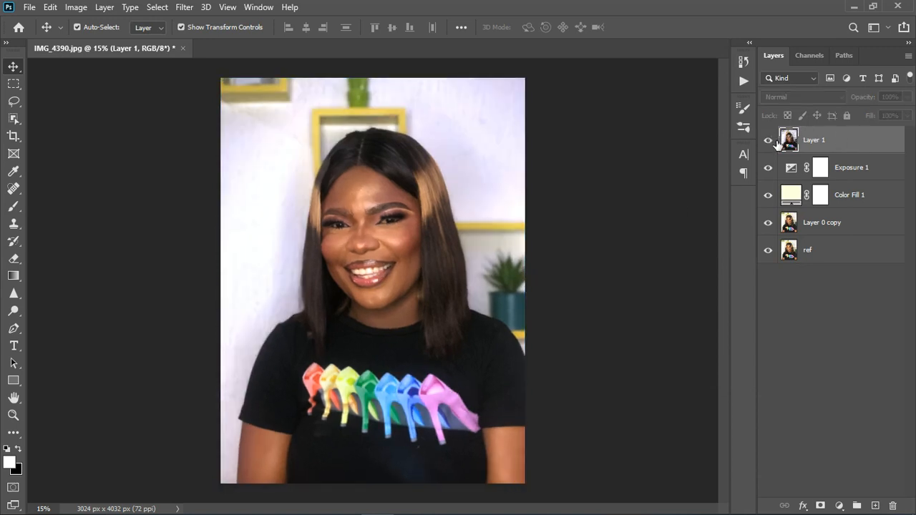
click(771, 141)
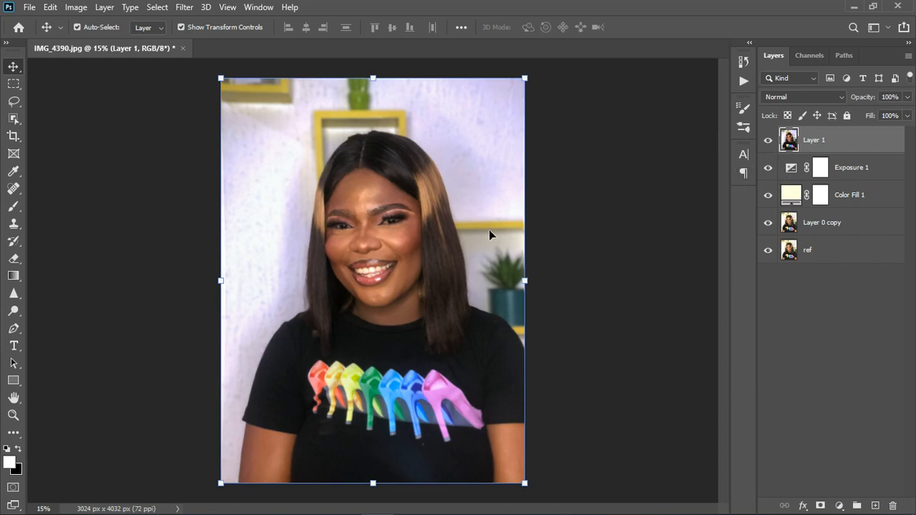
scroll(418, 232, up, 6)
scroll(381, 250, down, 4)
scroll(382, 249, down, 1)
scroll(377, 287, up, 6)
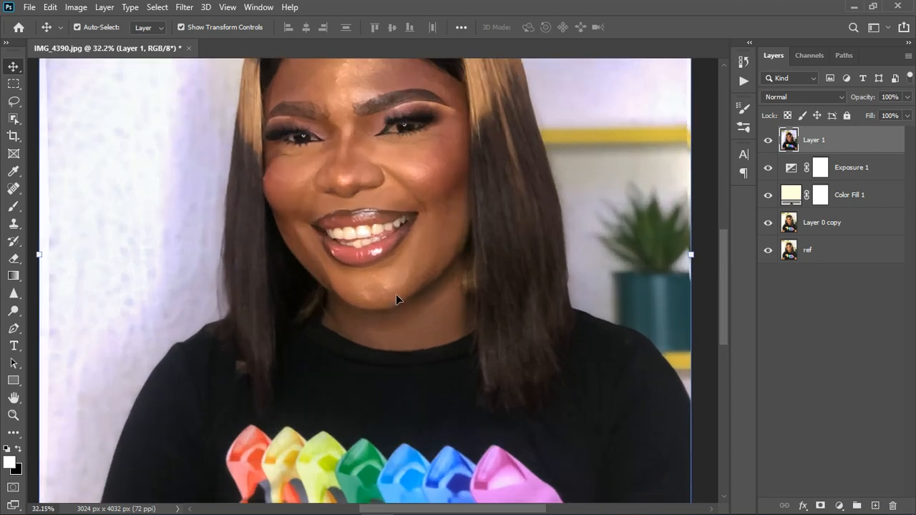
scroll(396, 294, down, 5)
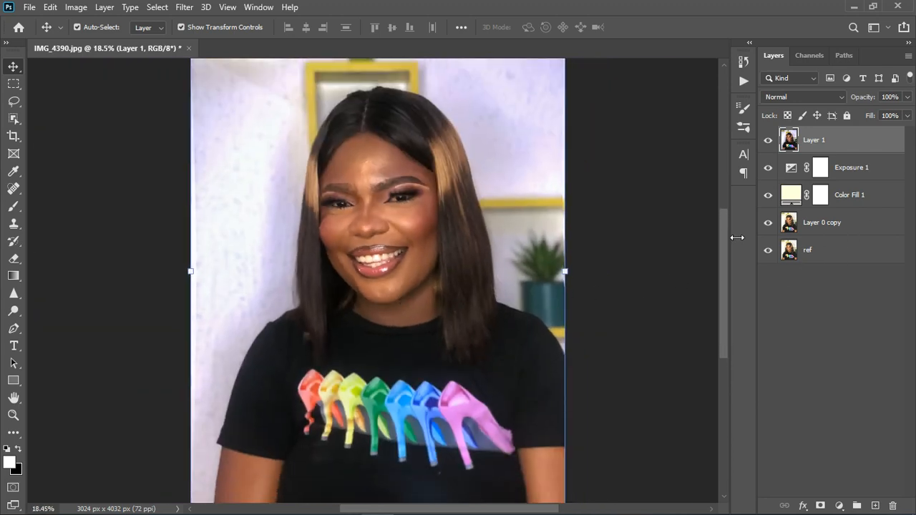
scroll(383, 146, up, 6)
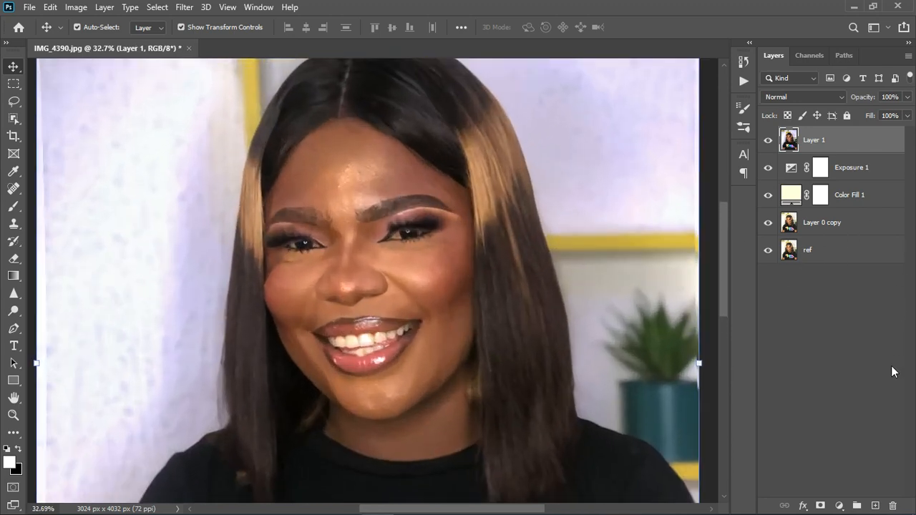
Add a Hue/Saturation adjustment layer above Layer 1, try a small overall hue shift and reset it.
click(839, 506)
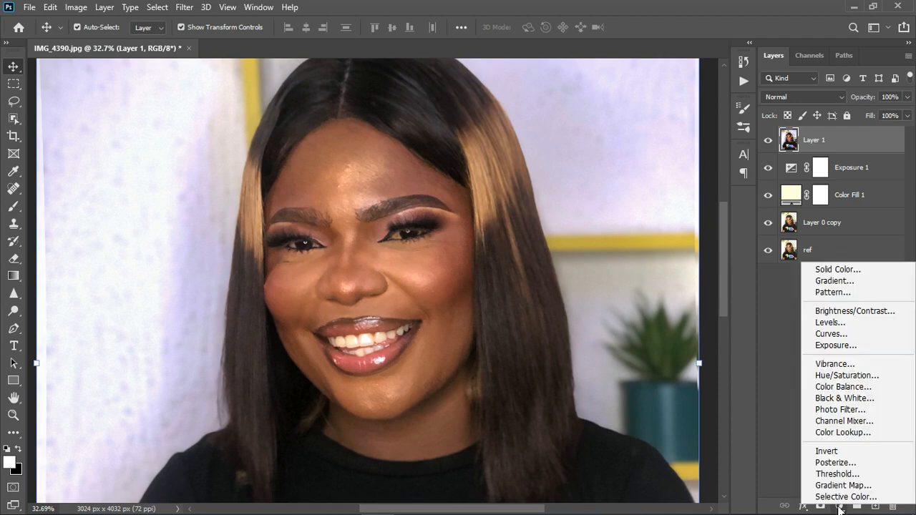
click(843, 377)
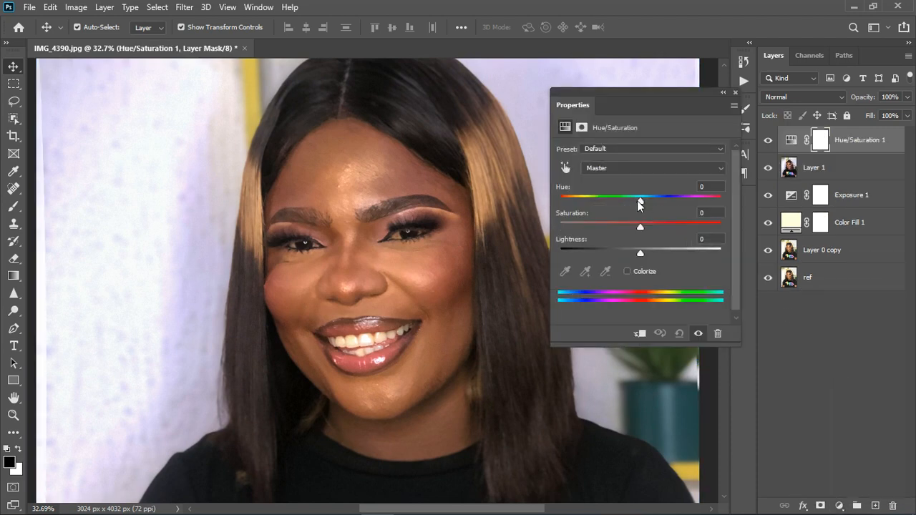
mouse_move(643, 201)
mouse_down()
mouse_move(751, 208)
mouse_move(616, 207)
mouse_move(634, 210)
mouse_up()
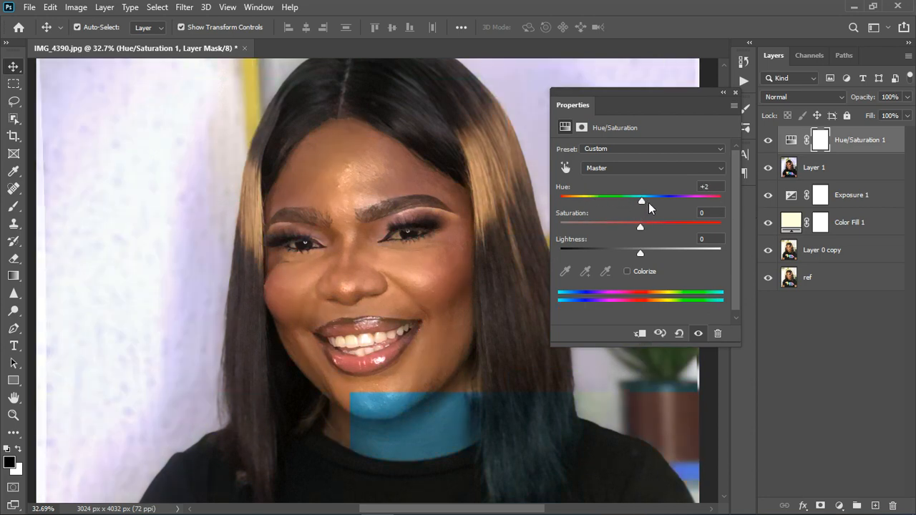
click(679, 332)
Target the Reds by sampling the forehead skin, with Hue at +180 and the color range shifted to 292°/322° and 352°\21°.
click(565, 170)
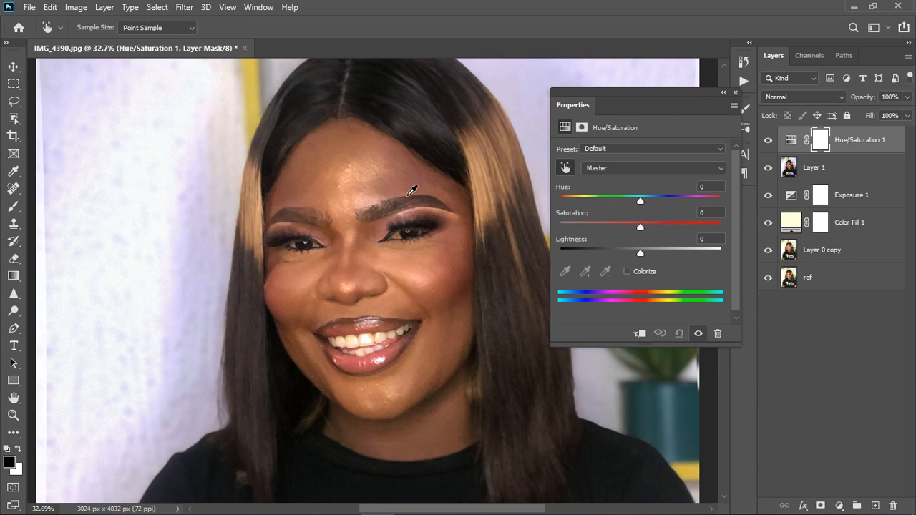
click(412, 190)
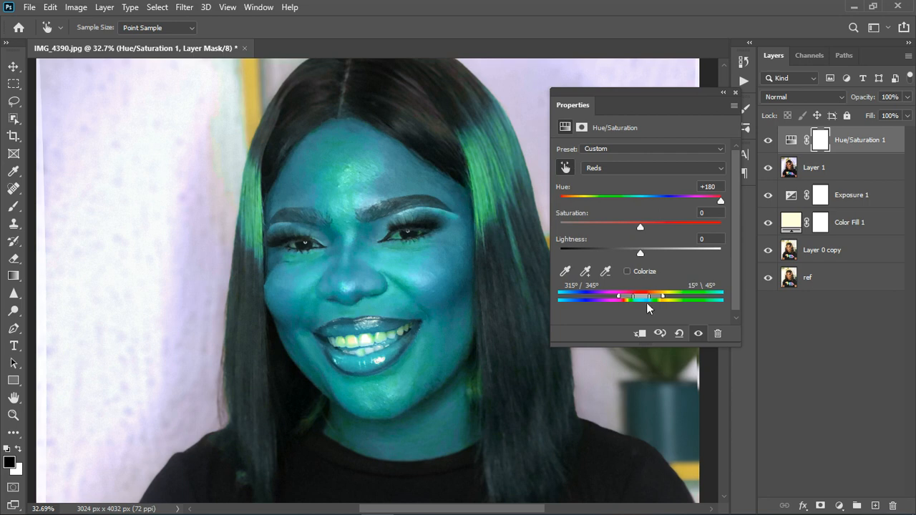
drag(643, 295, 633, 300)
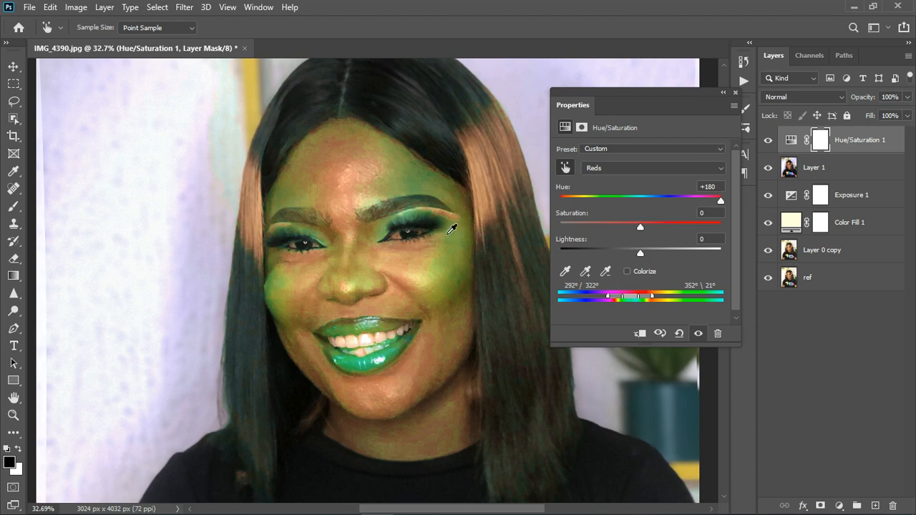
Set the Hue of the Reds to +28 and raise their Lightness slightly to even out the skin.
click(695, 189)
text(0)
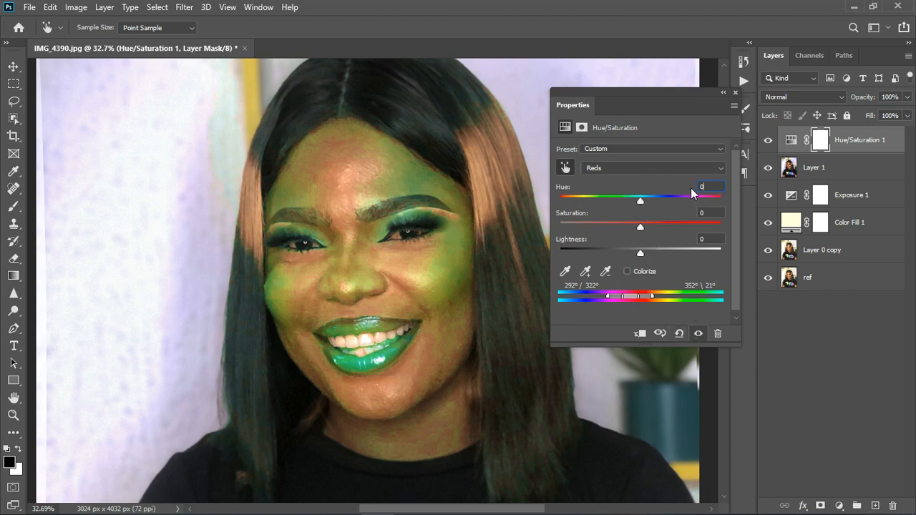
drag(641, 200, 664, 199)
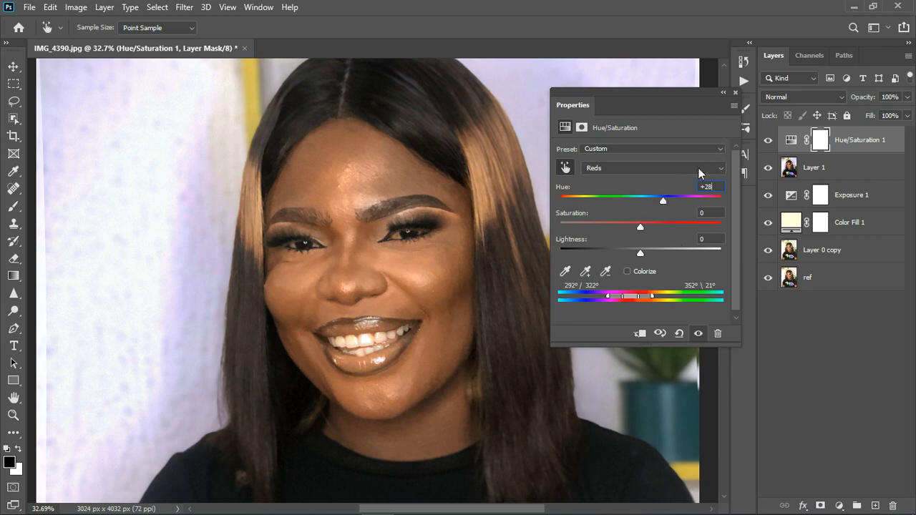
mouse_move(641, 253)
mouse_down()
mouse_move(666, 251)
mouse_move(653, 250)
mouse_up()
Close the adjustment settings and compare the portrait with and without the Hue/Saturation adjustment.
click(735, 94)
click(768, 142)
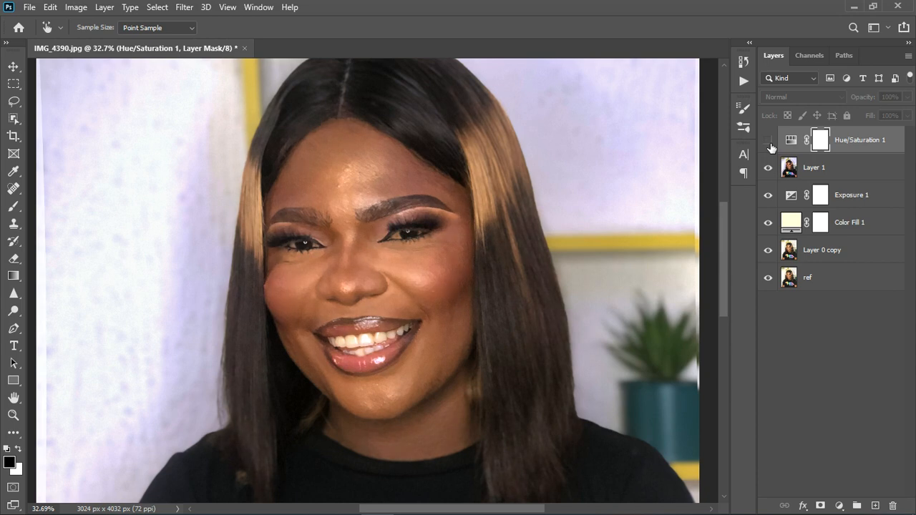
click(768, 142)
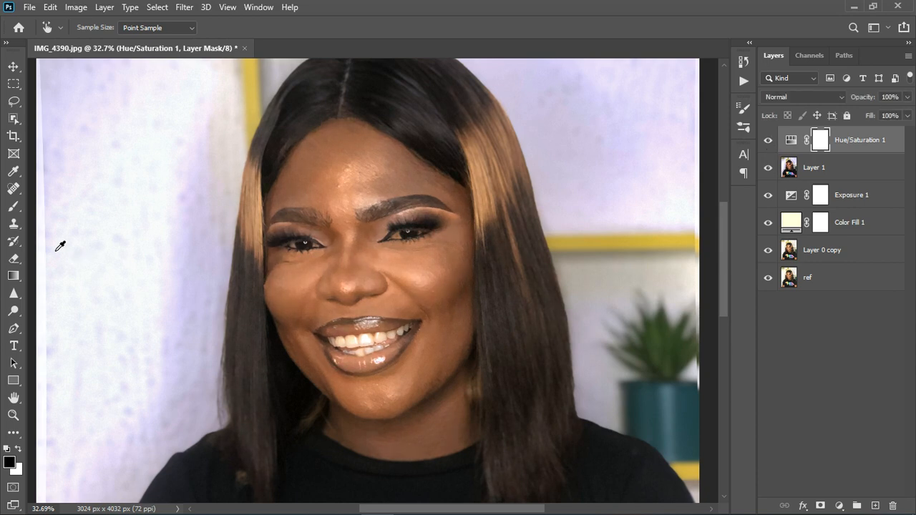
Switch to the Brush tool for the Hue/Saturation layer mask and set its hardness to 0%.
drag(13, 206, 47, 207)
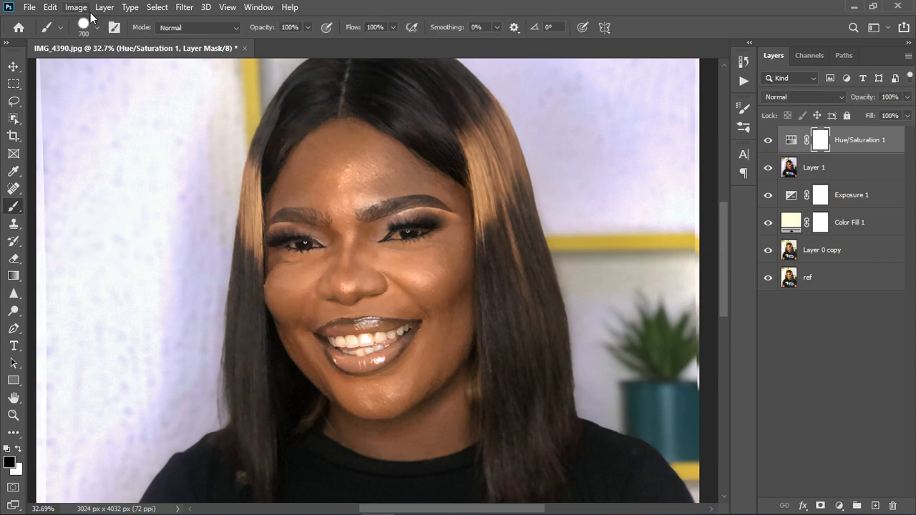
click(99, 29)
drag(142, 101, 83, 102)
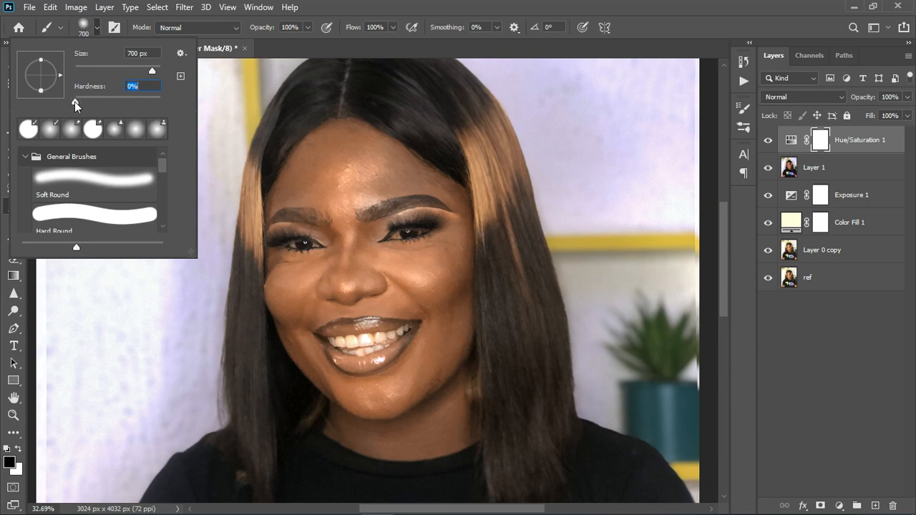
Reduce the brush size to 125 px and paint black over the lips on the Hue/Saturation 1 mask to restore their color.
click(98, 29)
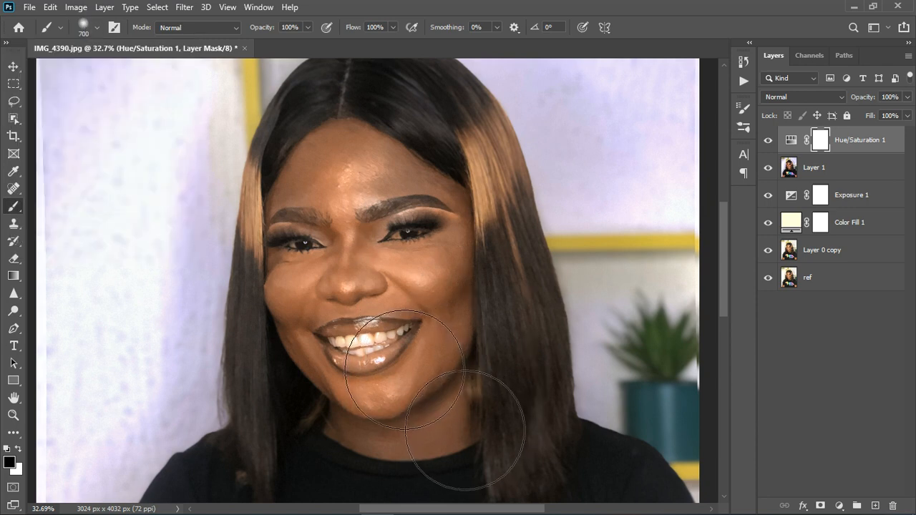
key(bracketleft)
key(bracketleft)
key(bracketleft)
key(bracketleft)
key(bracketleft)
key(bracketleft)
key(bracketleft)
scroll(383, 357, up, 4)
scroll(379, 354, up, 3)
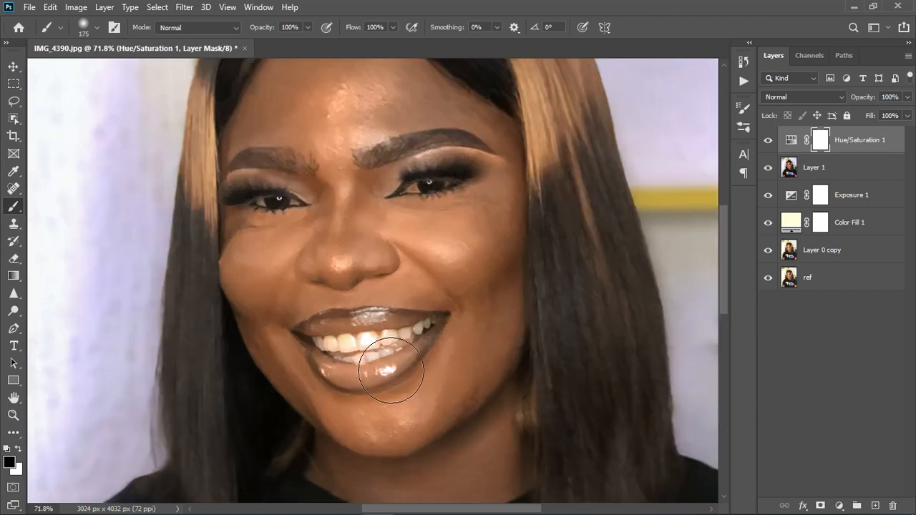
scroll(392, 385, up, 3)
key(bracketleft)
key(bracketleft)
mouse_move(335, 347)
mouse_down()
mouse_move(465, 345)
mouse_move(383, 344)
mouse_move(358, 355)
mouse_move(507, 356)
mouse_move(453, 441)
mouse_move(372, 443)
mouse_move(307, 388)
mouse_move(304, 397)
mouse_move(389, 366)
mouse_move(518, 345)
mouse_move(397, 409)
mouse_move(407, 377)
mouse_up()
scroll(407, 377, down, 5)
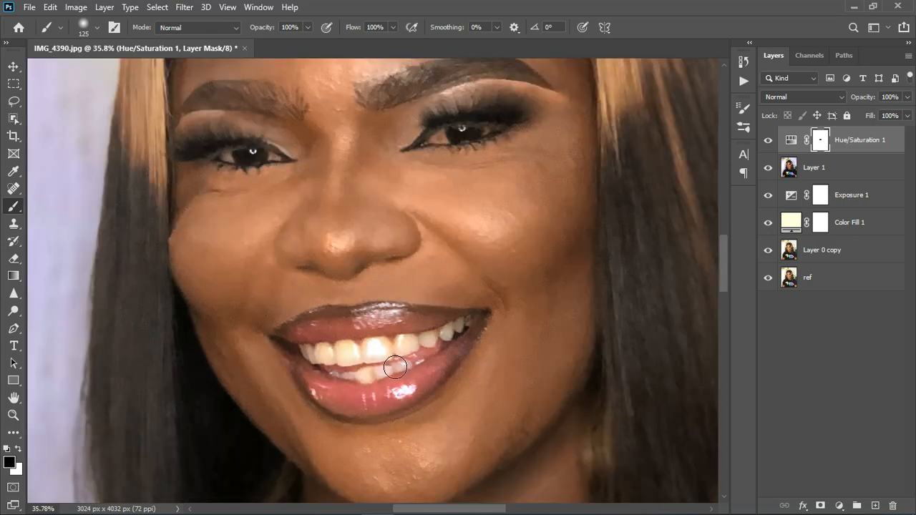
Paint black over the makeup around both eyes on the Hue/Saturation 1 mask, comparing with the adjustment hidden and shown.
scroll(408, 272, up, 4)
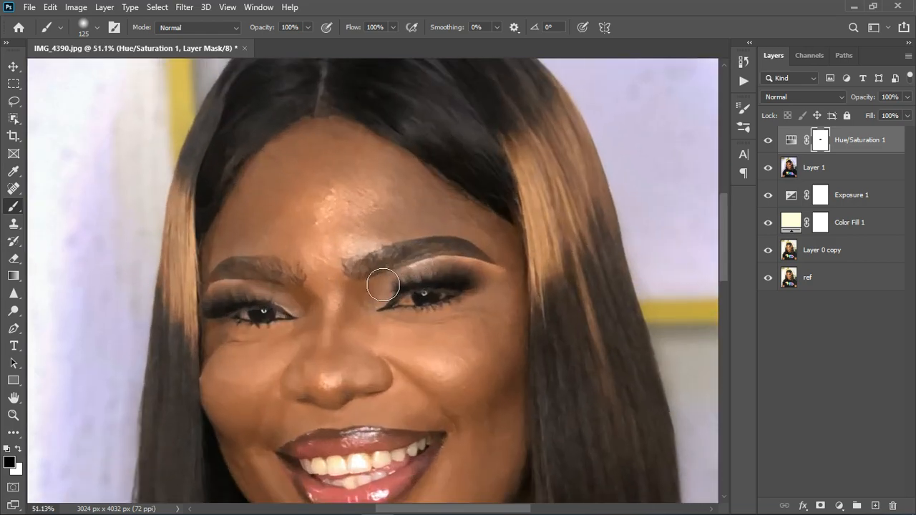
mouse_move(384, 284)
mouse_down()
mouse_move(439, 270)
mouse_move(464, 274)
mouse_move(477, 294)
mouse_move(403, 312)
mouse_move(446, 289)
mouse_move(487, 298)
mouse_up()
click(771, 143)
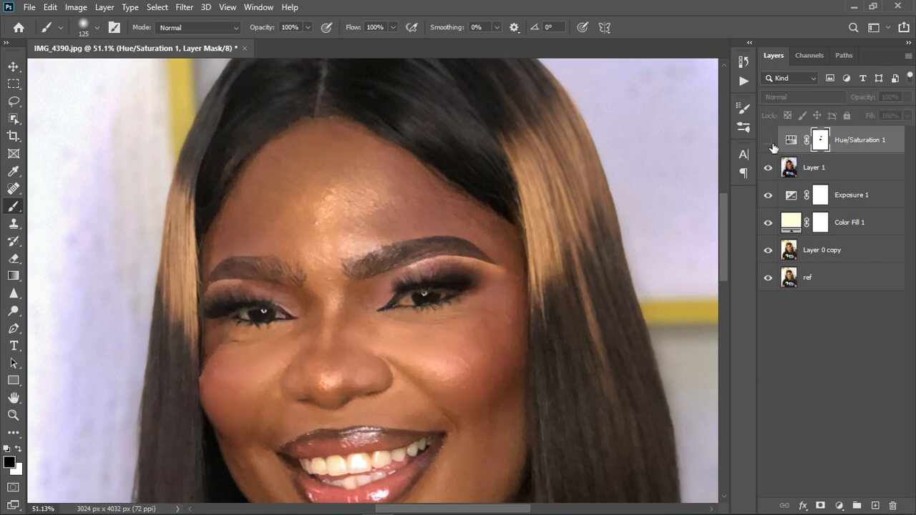
click(768, 141)
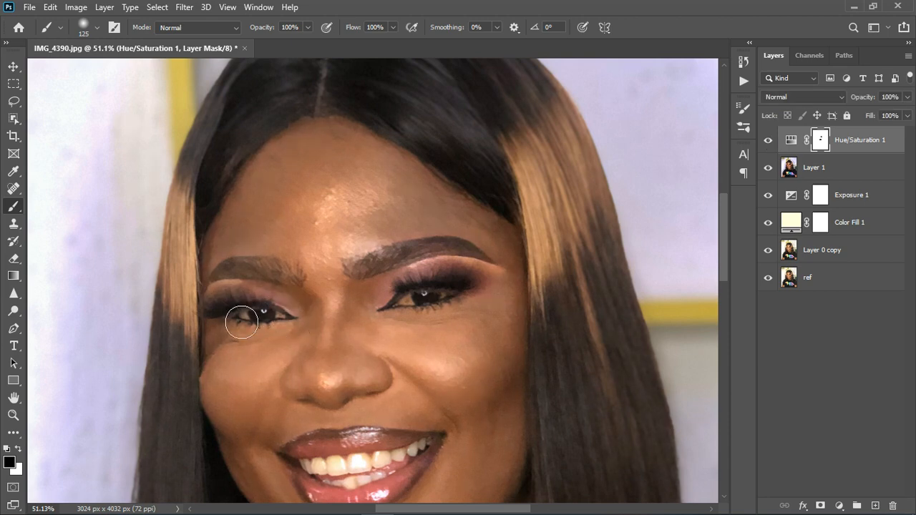
mouse_move(241, 324)
mouse_down()
mouse_move(278, 317)
mouse_move(302, 328)
mouse_move(260, 331)
mouse_up()
click(771, 143)
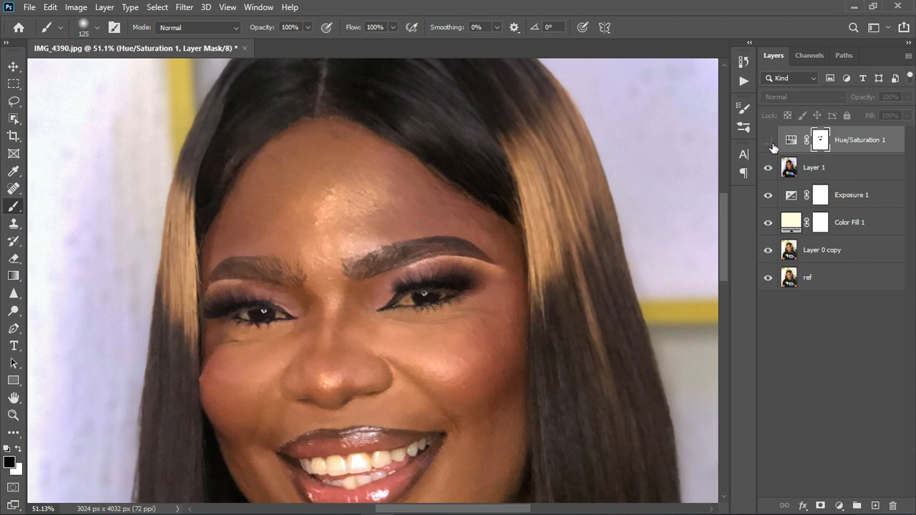
click(770, 143)
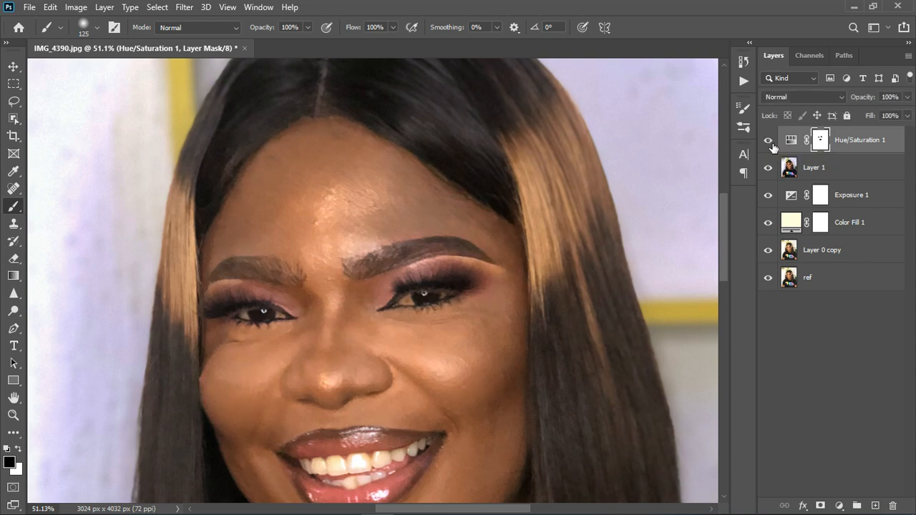
Paint black over both cheeks on the Hue/Saturation 1 mask to bring back the blush, and review the whole portrait.
scroll(559, 321, down, 6)
scroll(382, 249, down, 3)
scroll(494, 335, up, 4)
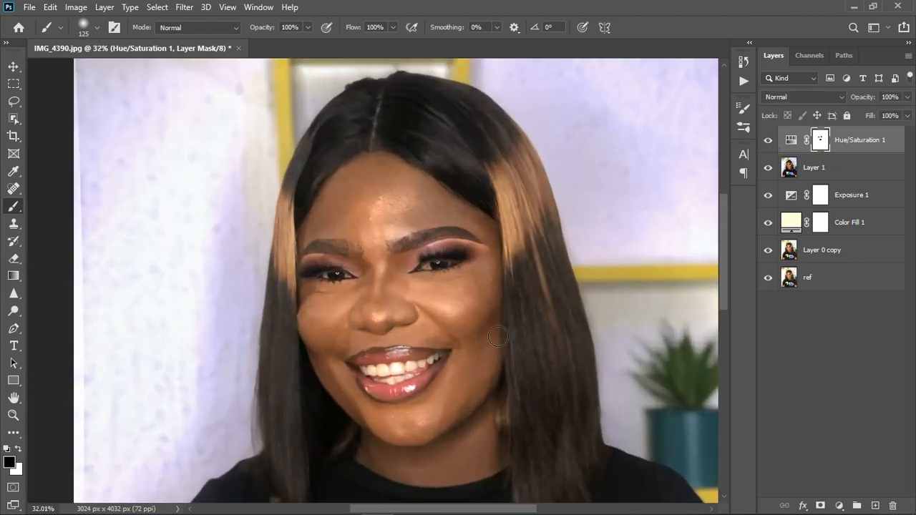
drag(457, 317, 479, 314)
scroll(664, 291, down, 1)
scroll(663, 291, down, 4)
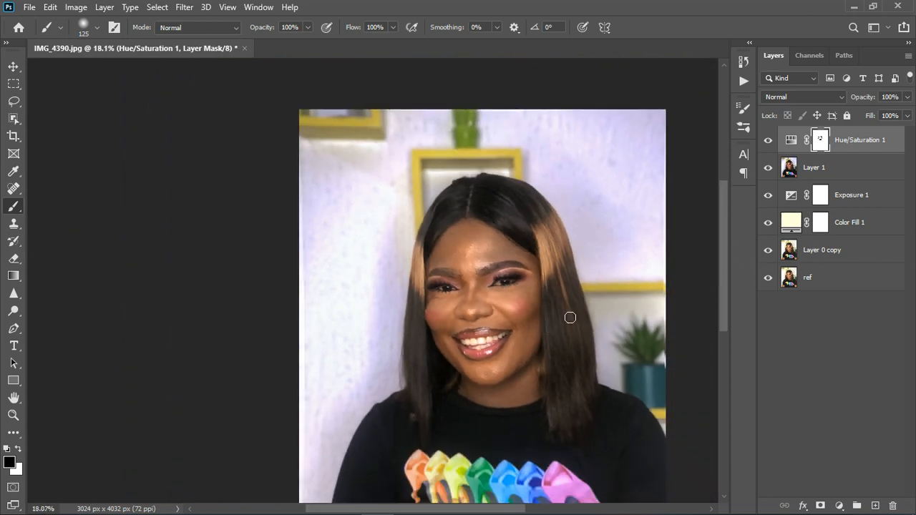
scroll(498, 288, up, 1)
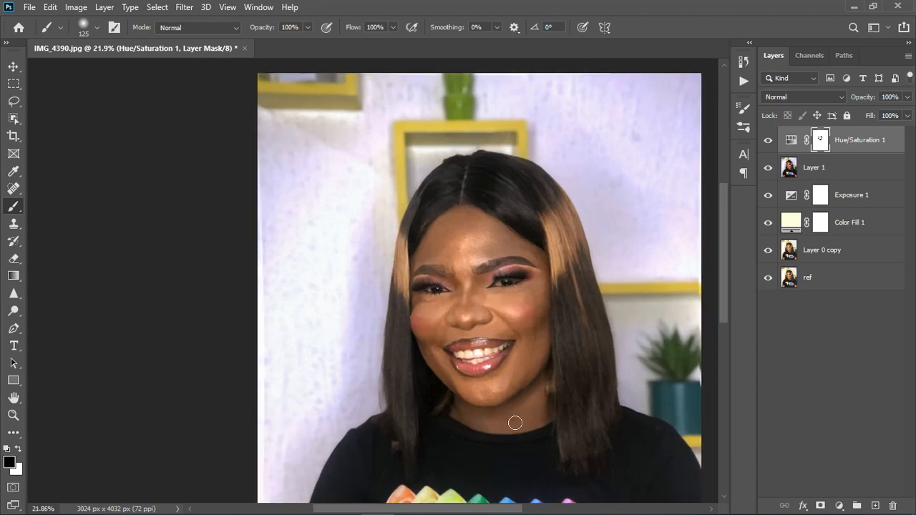
Add a second Hue/Saturation adjustment layer above Hue/Saturation 1 and close its settings.
click(839, 505)
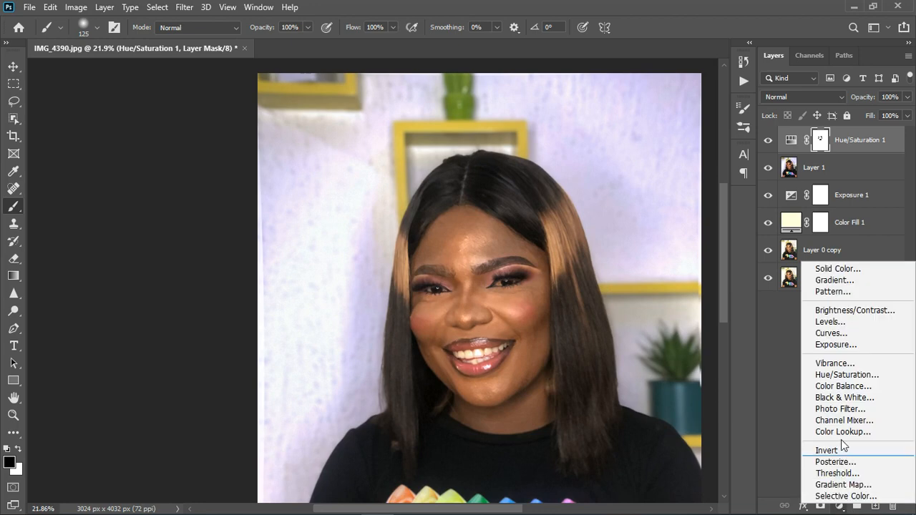
click(845, 374)
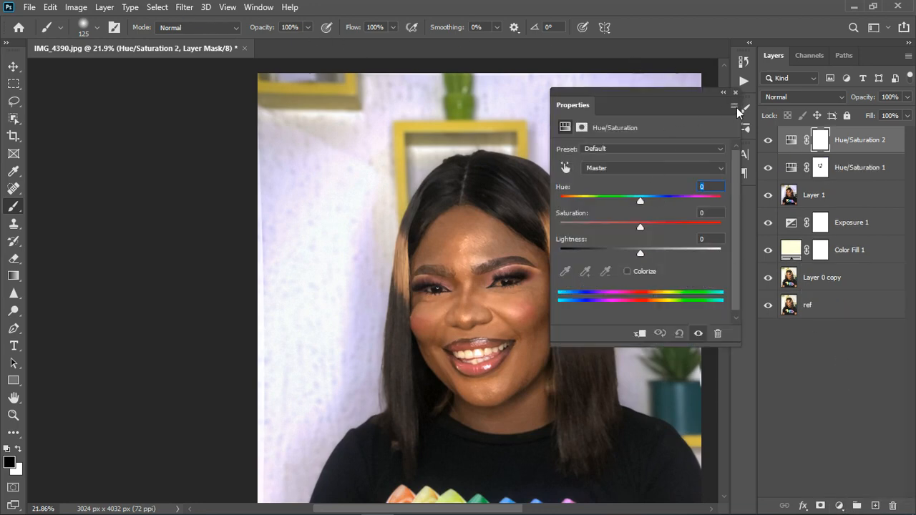
click(736, 93)
click(164, 8)
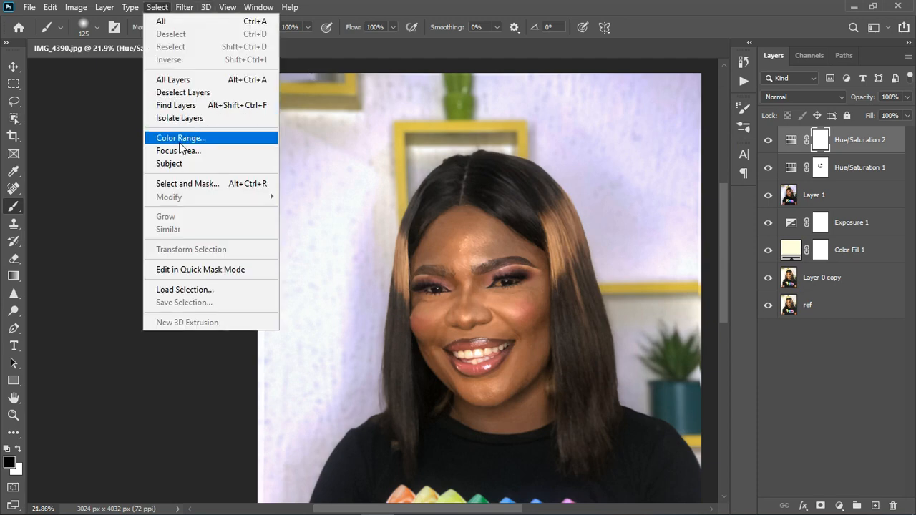
click(180, 140)
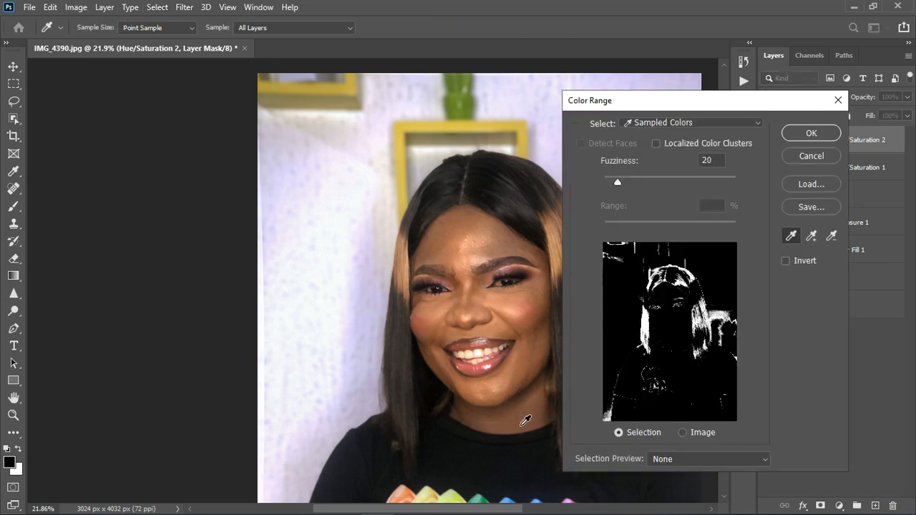
click(819, 135)
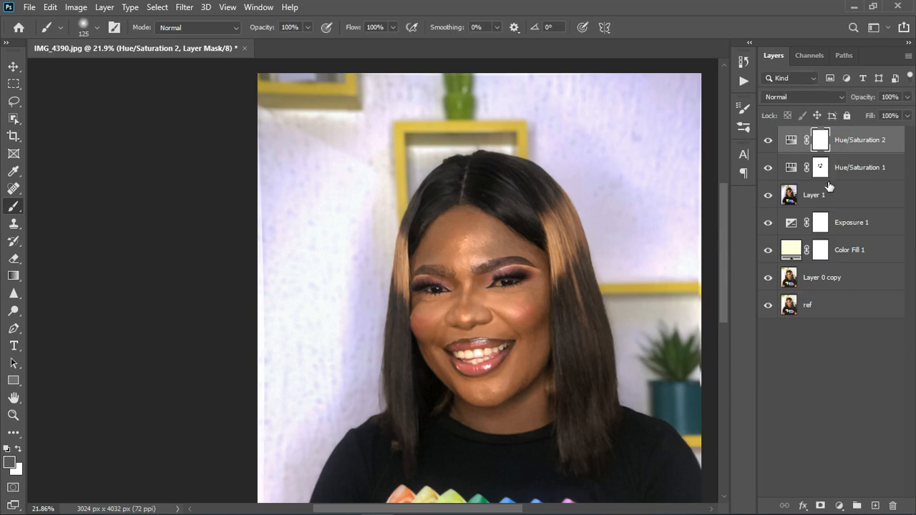
Select the darker skin tones of Layer 1 with Color Range, sampling the neck and setting Fuzziness to 24.
click(833, 205)
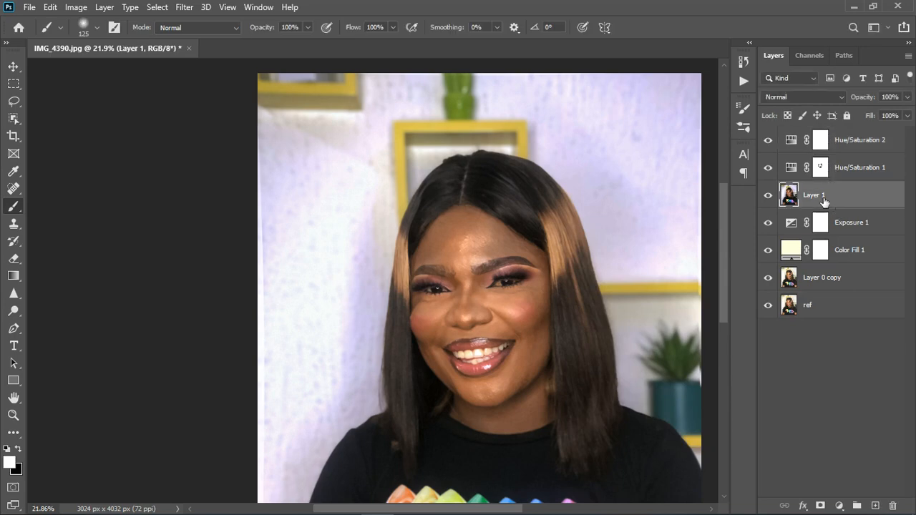
click(187, 11)
mouse_move(159, 7)
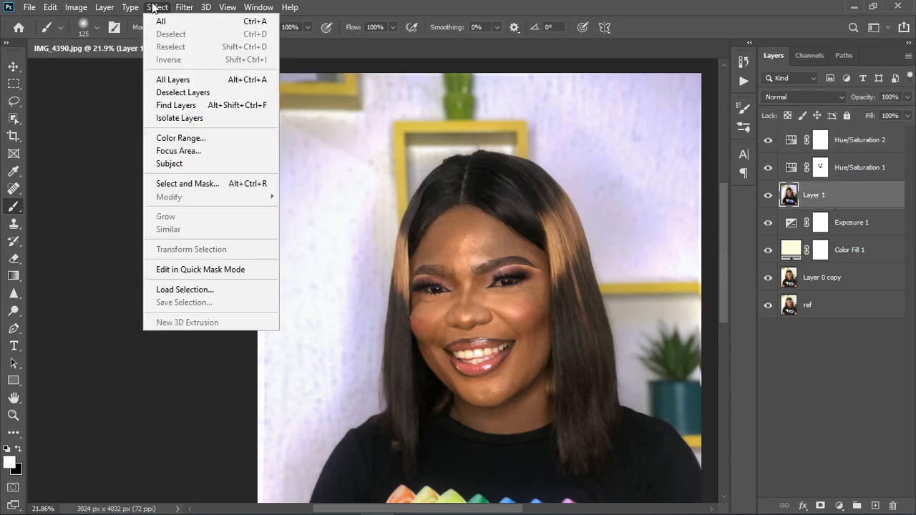
click(180, 138)
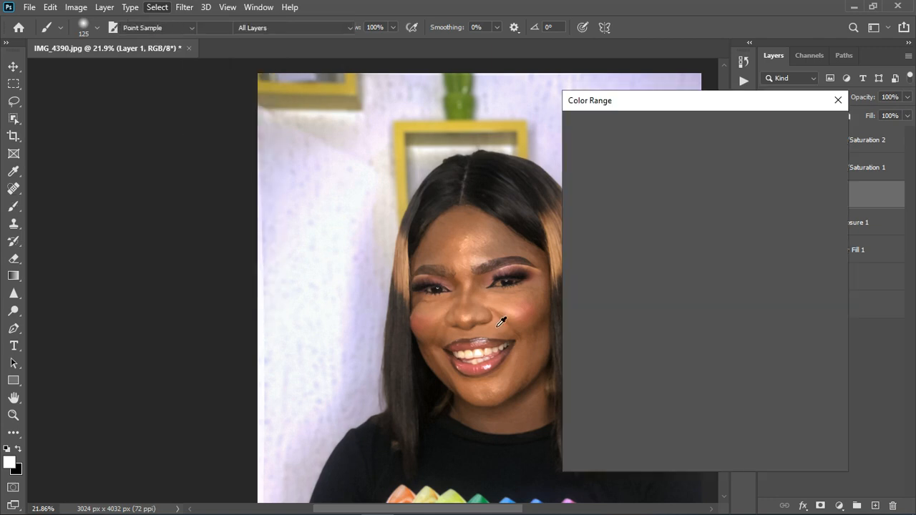
click(513, 418)
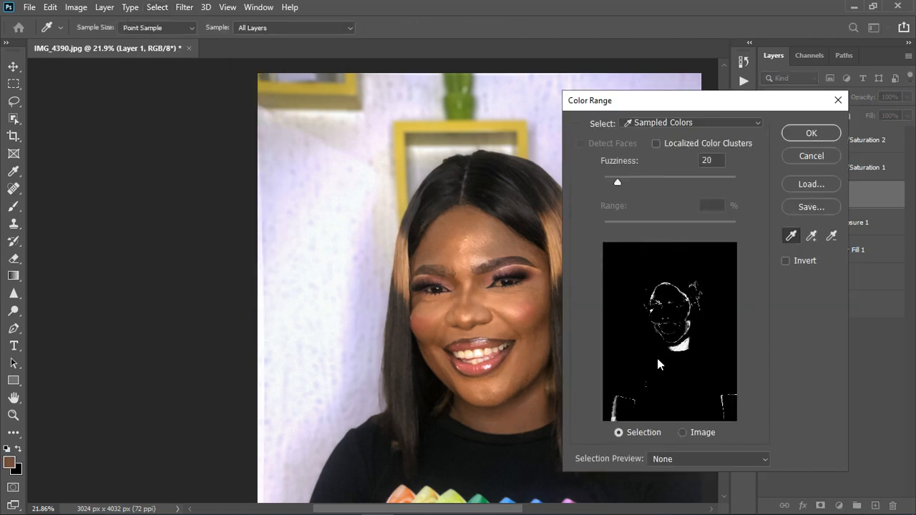
drag(615, 180, 621, 178)
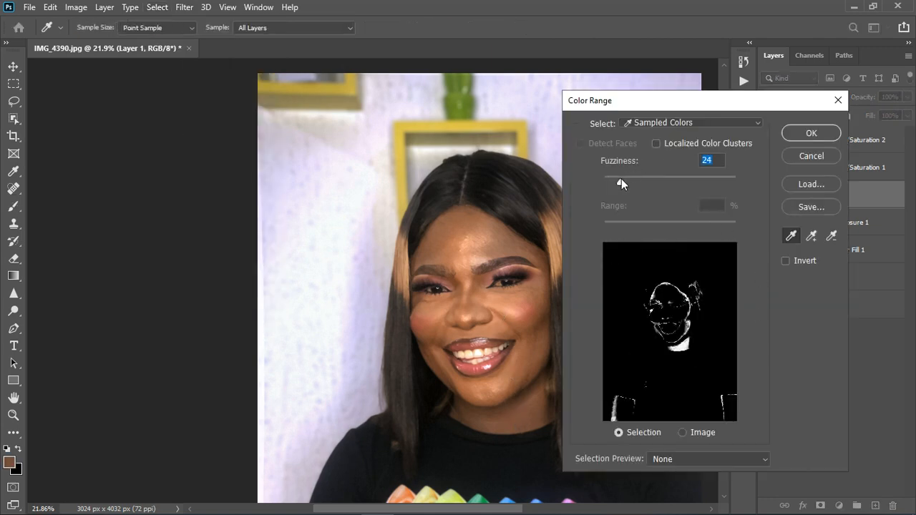
click(810, 135)
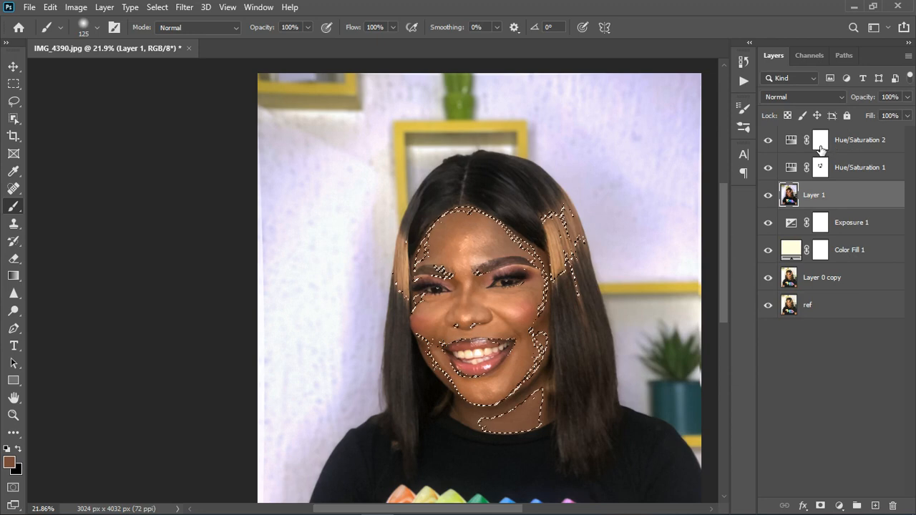
Fill the selected area of the Hue/Saturation 2 mask with black at 100% opacity, deselect, and invert the mask.
click(826, 151)
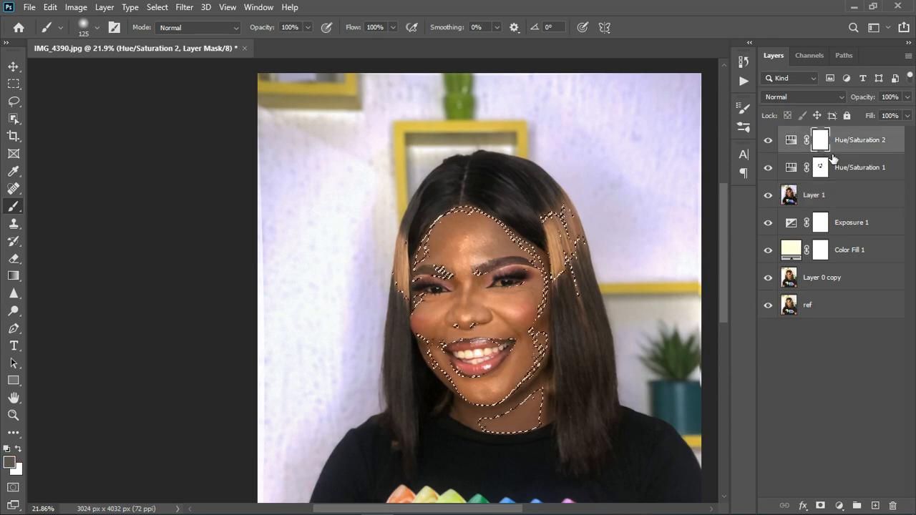
key(shift+F5)
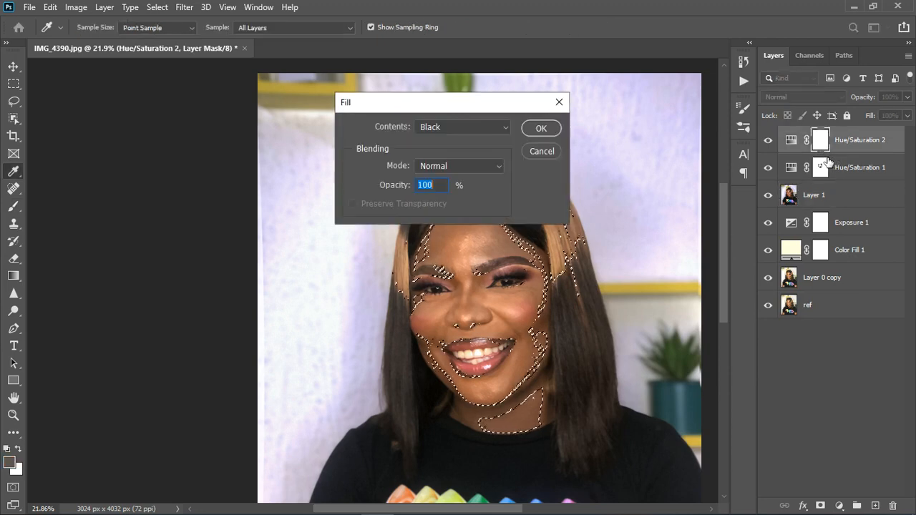
click(541, 129)
key(b)
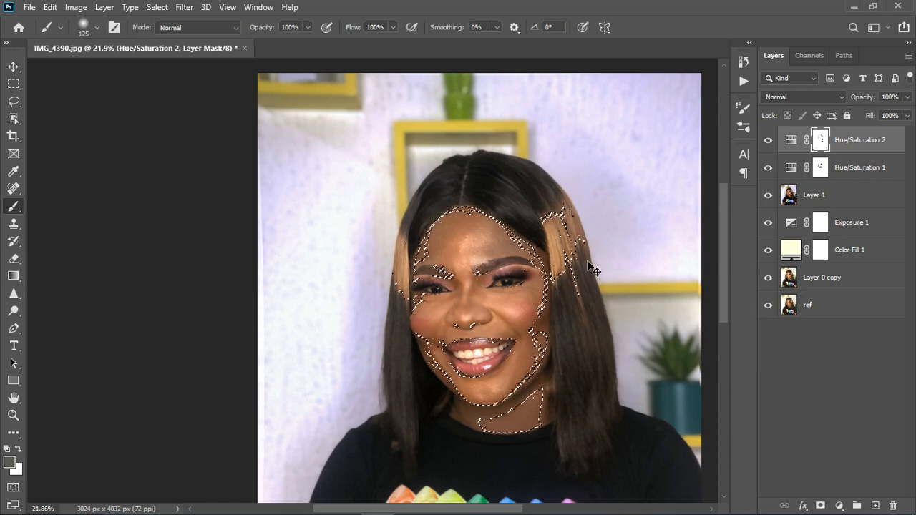
key(ctrl+d)
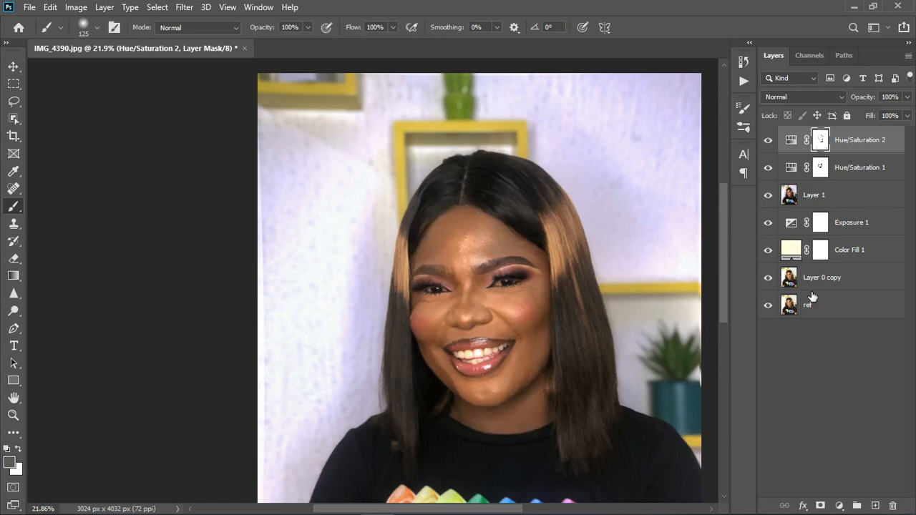
key(ctrl+i)
scroll(505, 298, up, 1)
Adjust the Master Lightness and Hue of Hue/Saturation 2 slightly to even the darker skin, and review the portrait.
double_click(791, 140)
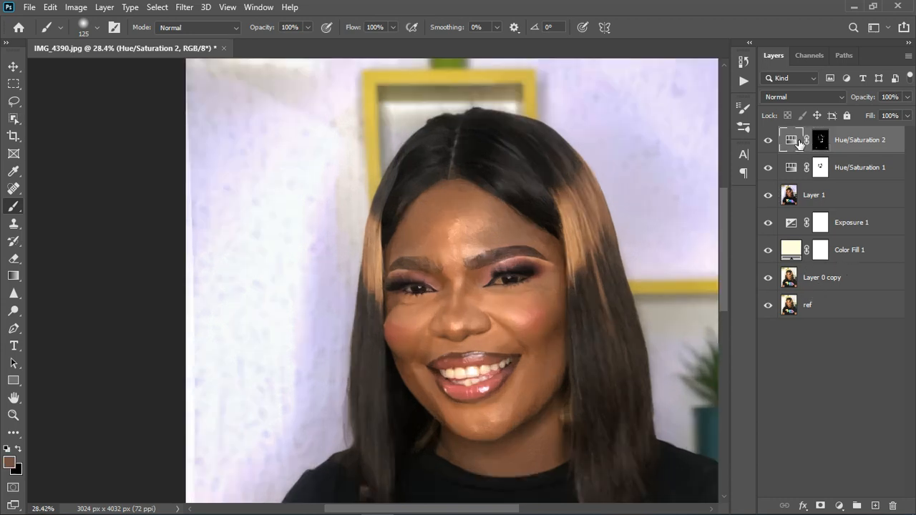
drag(642, 90, 200, 116)
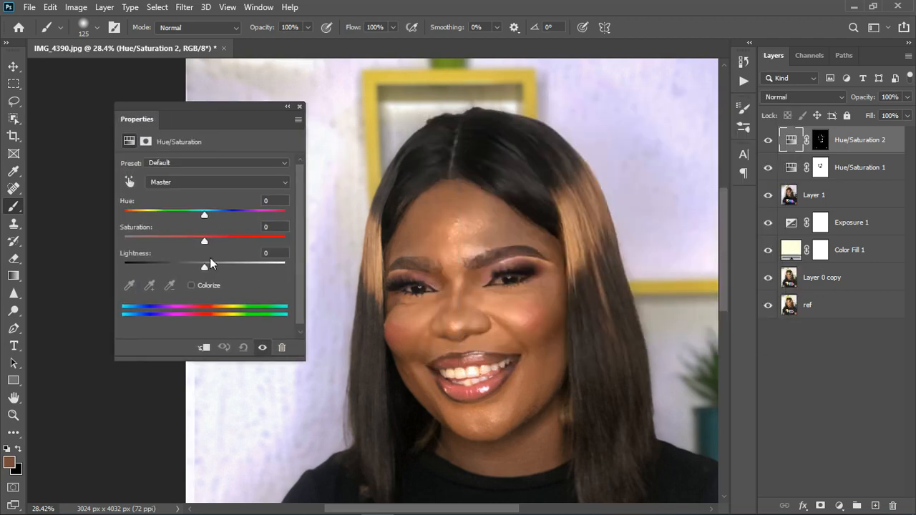
mouse_move(205, 266)
mouse_down()
mouse_move(217, 267)
mouse_move(207, 268)
mouse_up()
drag(206, 215, 206, 217)
scroll(447, 181, down, 6)
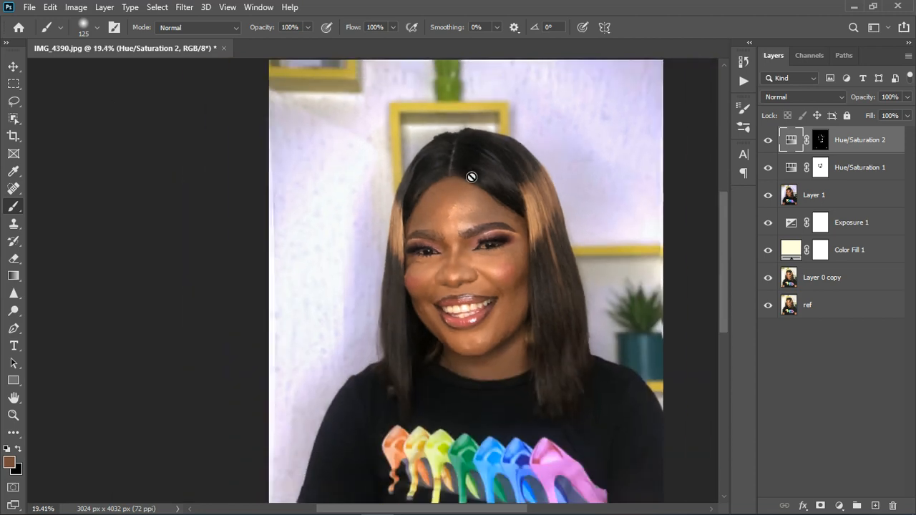
scroll(391, 311, up, 1)
scroll(394, 308, up, 2)
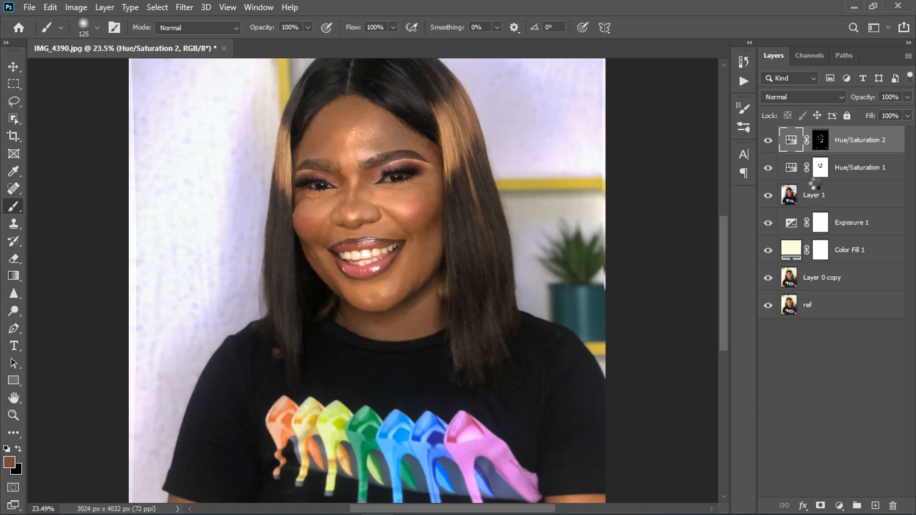
Stamp all visible layers into a new top layer and group the layers from Hue/Saturation 2 down to Layer 0 copy.
key(ctrl+shift+alt+e)
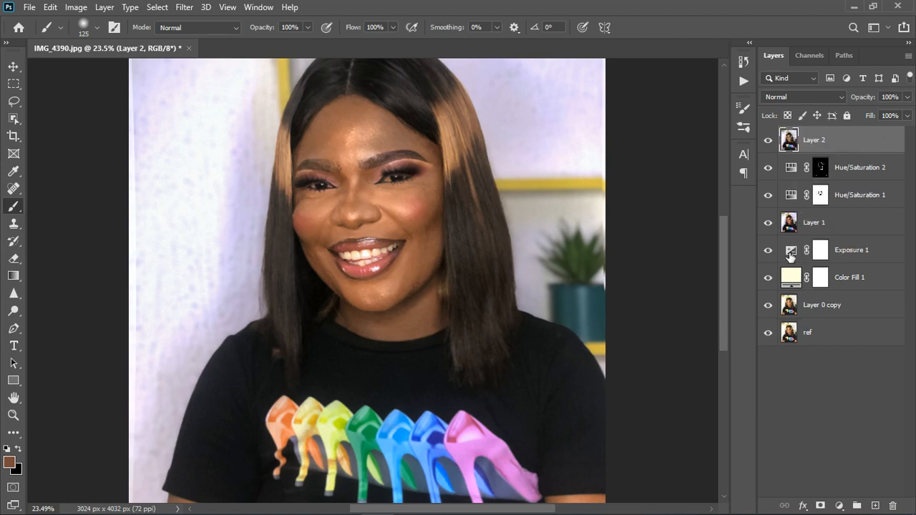
click(872, 178)
shift+click(865, 304)
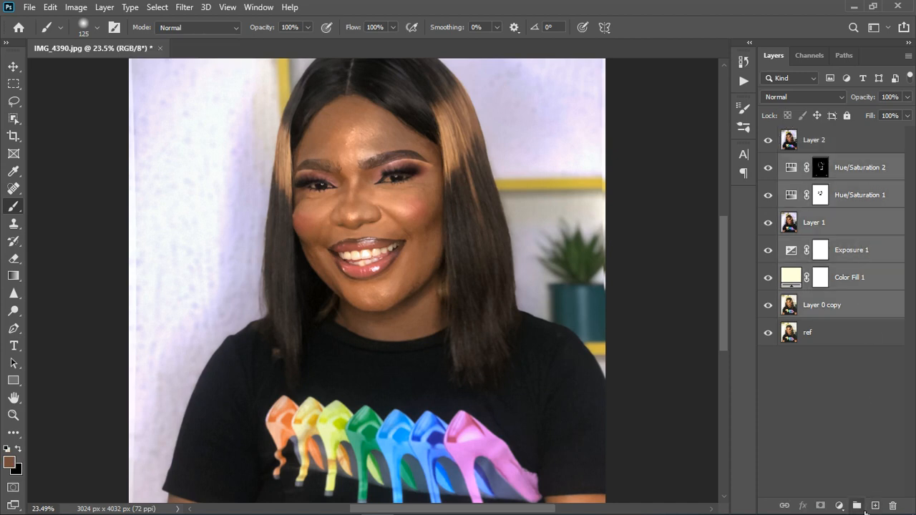
click(857, 506)
Hide the layer group and toggle the merged Layer 2 to compare it with the ref layer.
click(766, 162)
click(769, 142)
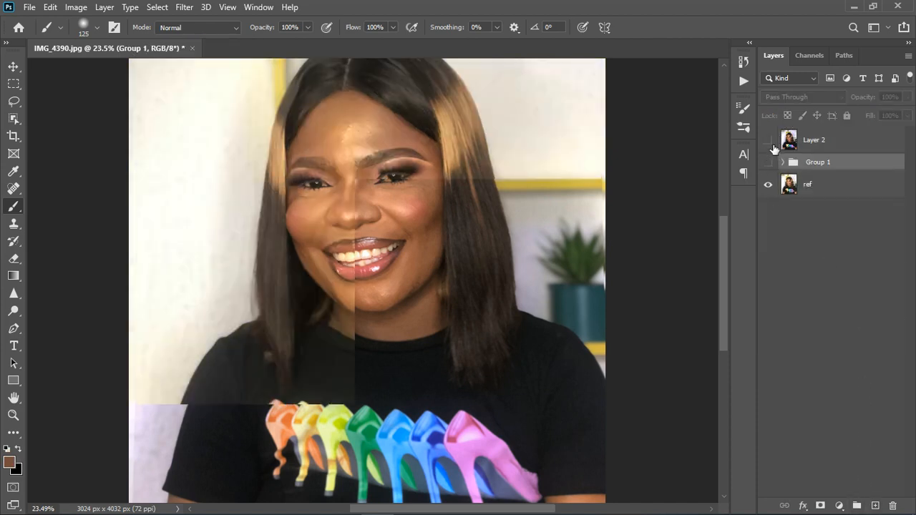
click(769, 140)
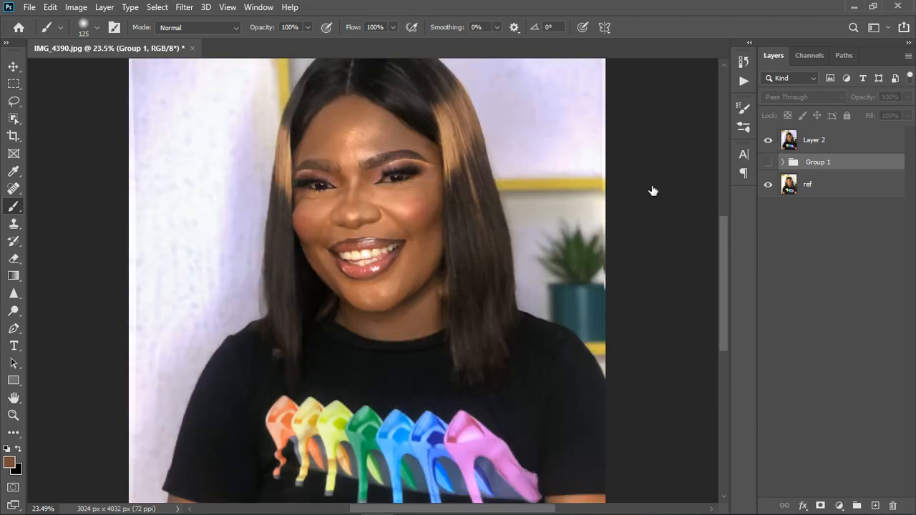
alt+scroll(403, 313, down, 2)
alt+scroll(406, 317, up, 4)
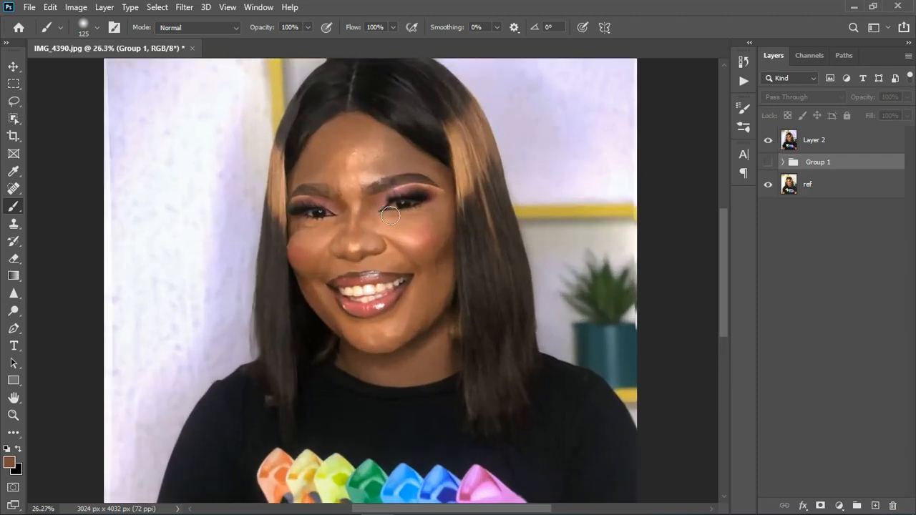
Duplicate Layer 2 twice and set up frequency separation with a color layer and a Linear Light texture layer above it.
scroll(390, 214, up, 2)
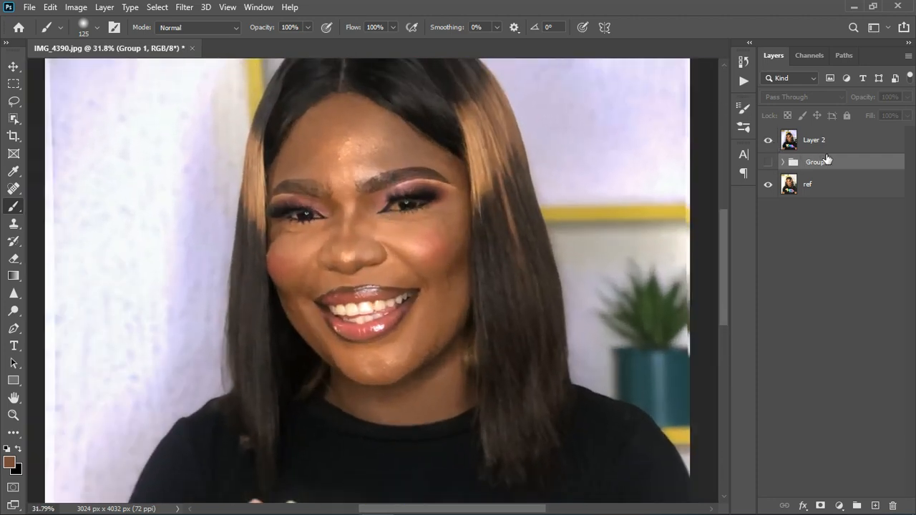
click(823, 141)
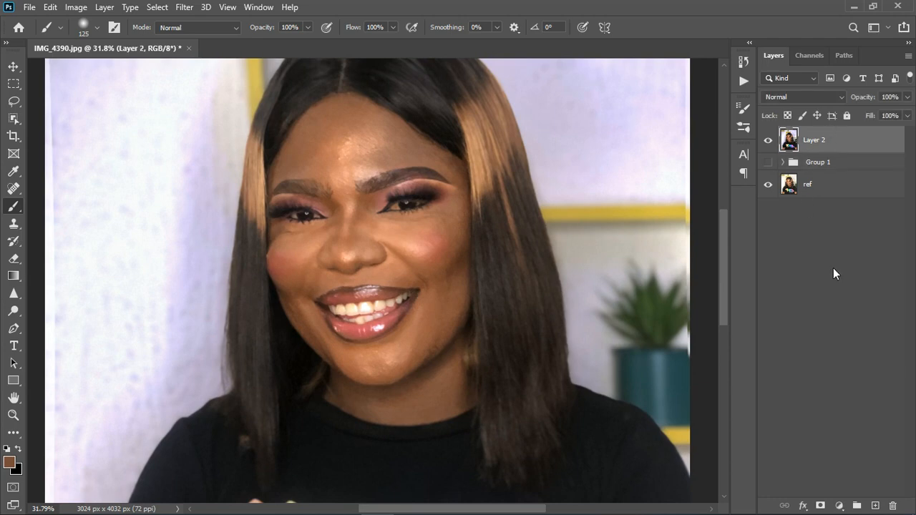
key(ctrl+j)
key(ctrl+j)
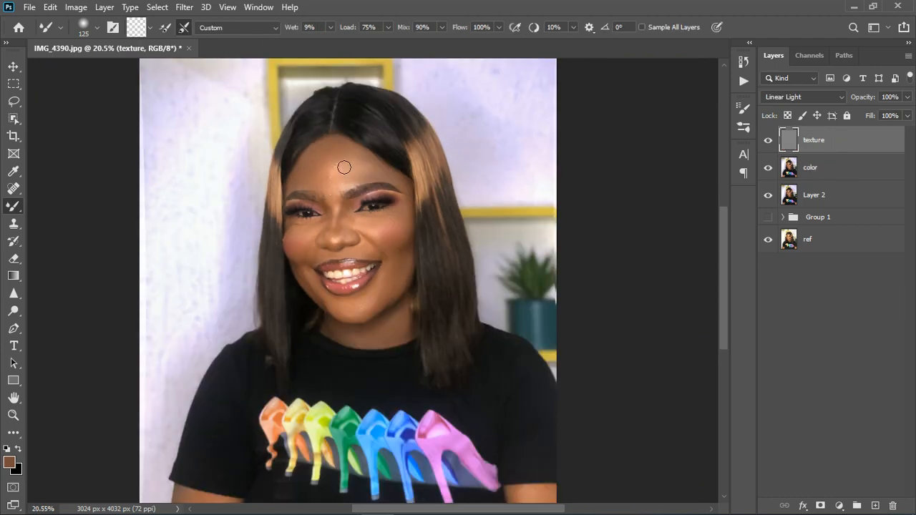
Group the texture and color layers, and toggle the group's visibility to compare the portrait.
scroll(344, 167, up, 2)
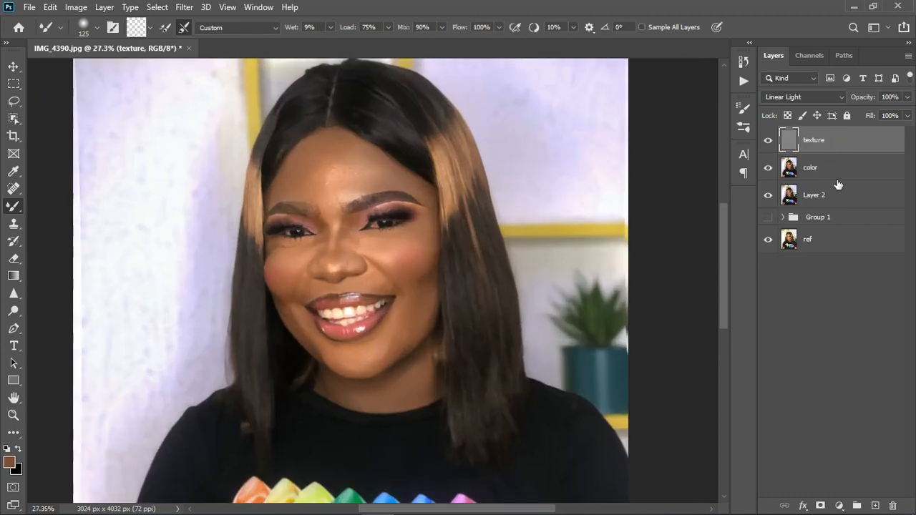
shift+click(841, 178)
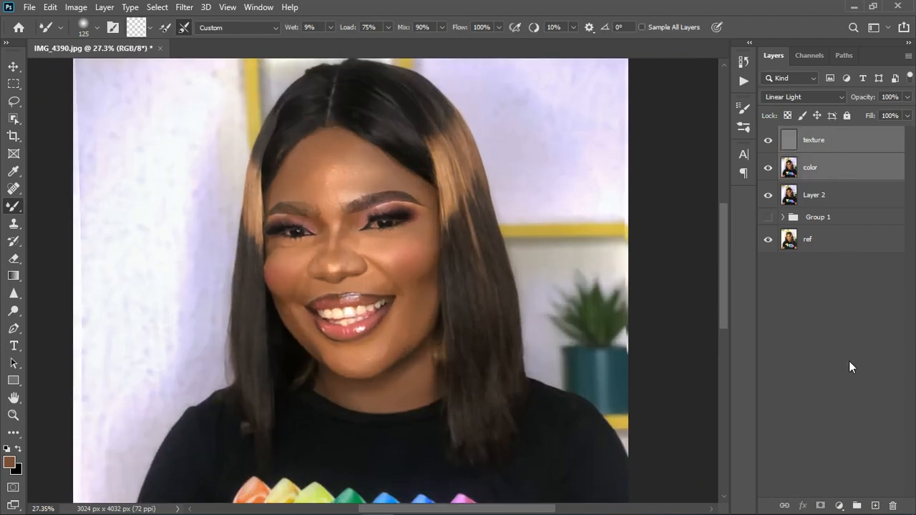
click(863, 504)
click(770, 136)
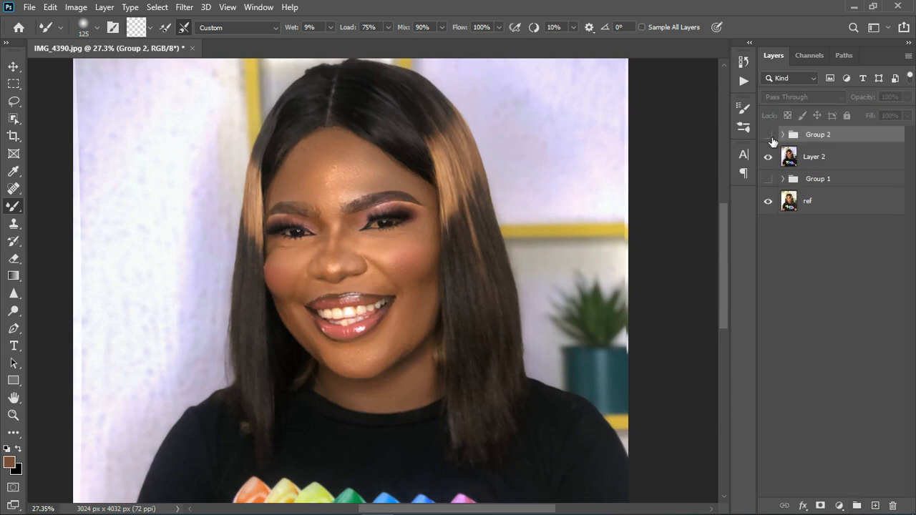
click(770, 136)
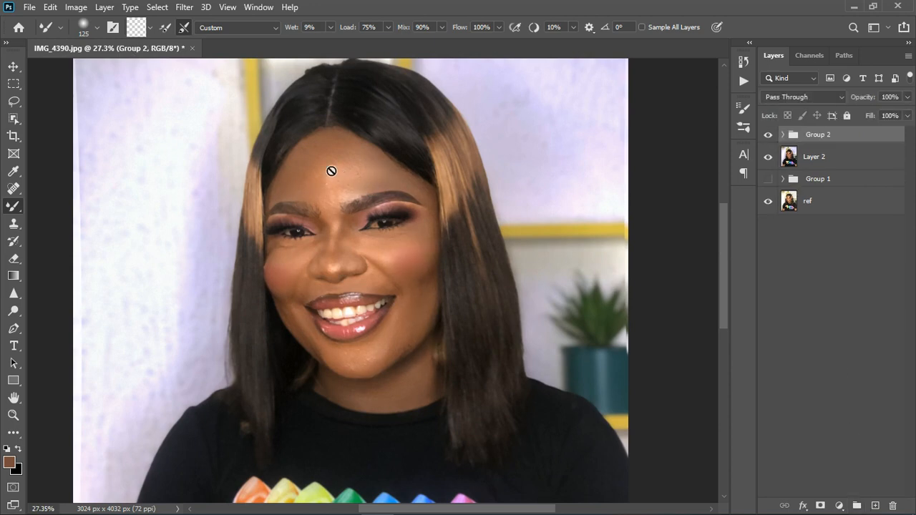
Smooth the bumpy skin on the forehead and face by cloning clean texture on the texture layer with the Clone Stamp.
scroll(332, 169, up, 3)
click(13, 68)
scroll(299, 161, up, 4)
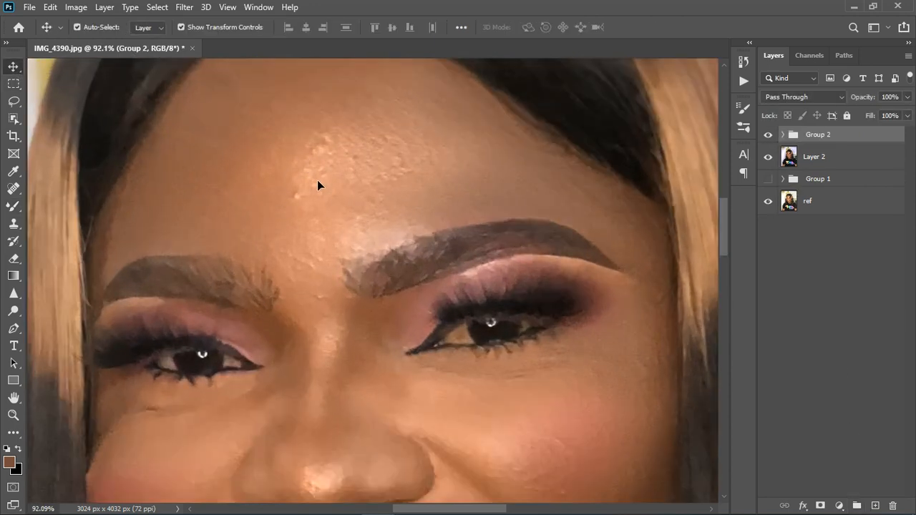
scroll(324, 167, down, 9)
scroll(330, 174, up, 3)
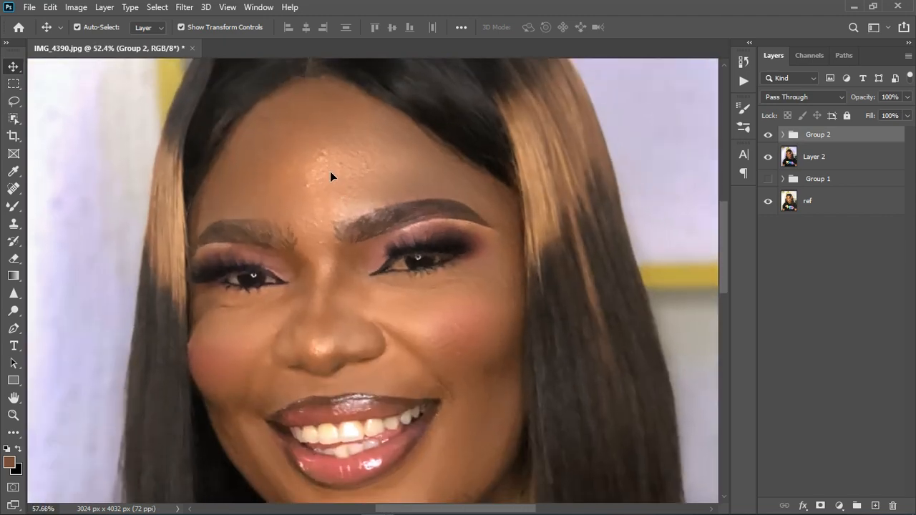
click(631, 192)
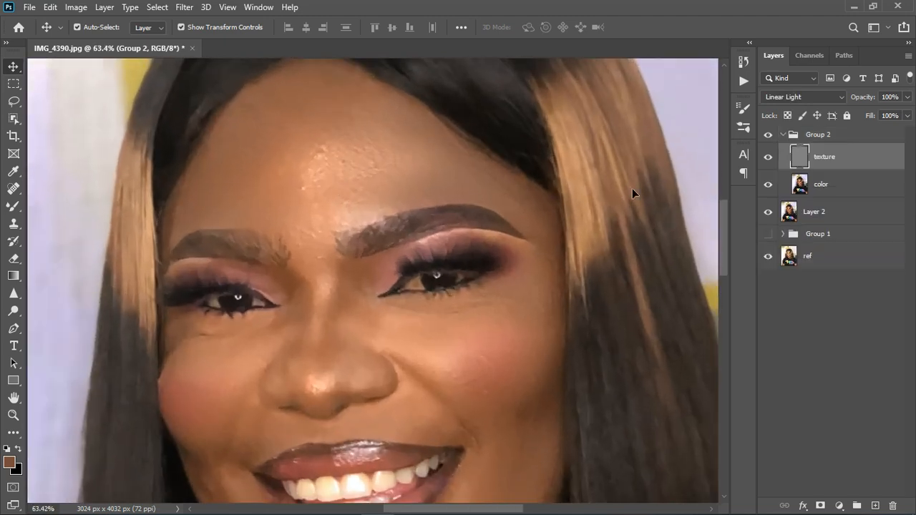
click(14, 224)
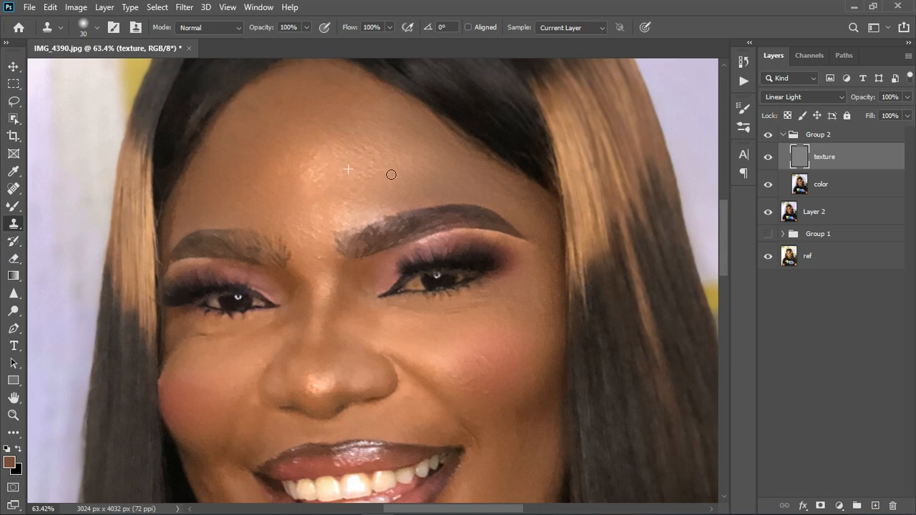
scroll(370, 153, down, 2)
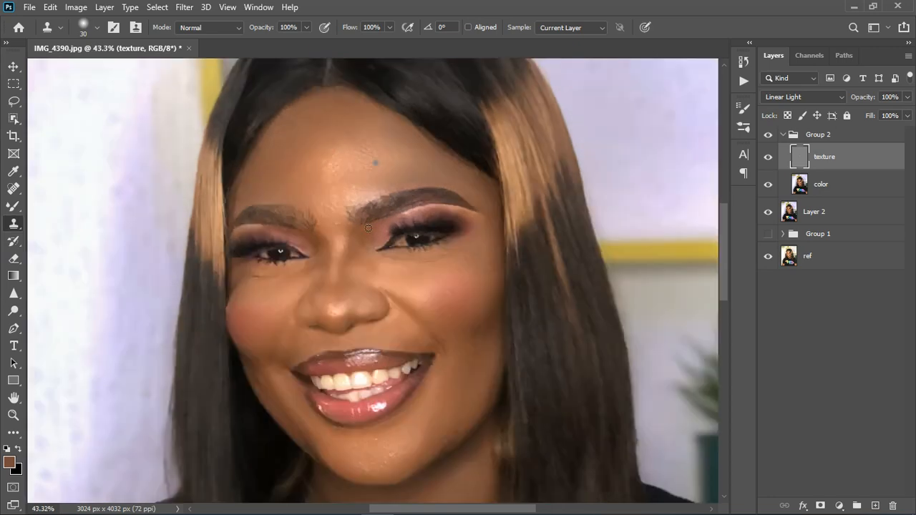
scroll(254, 348, up, 2)
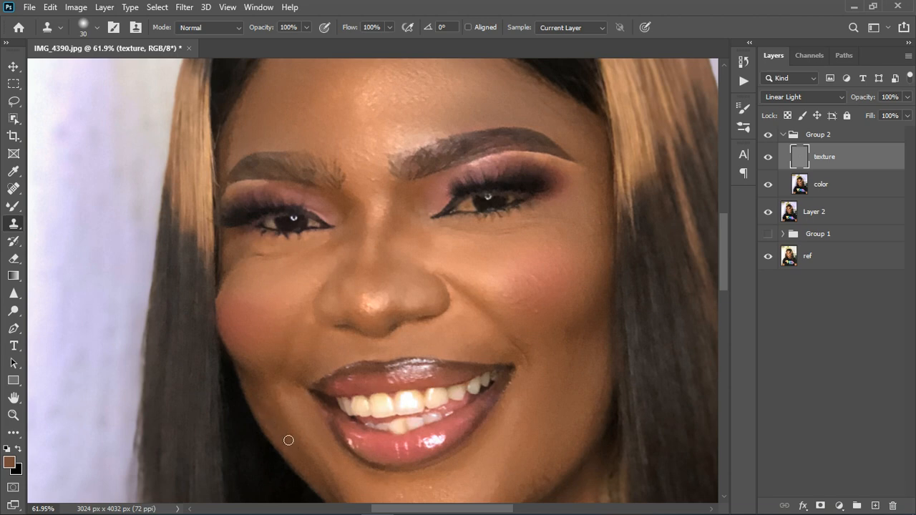
scroll(445, 263, down, 3)
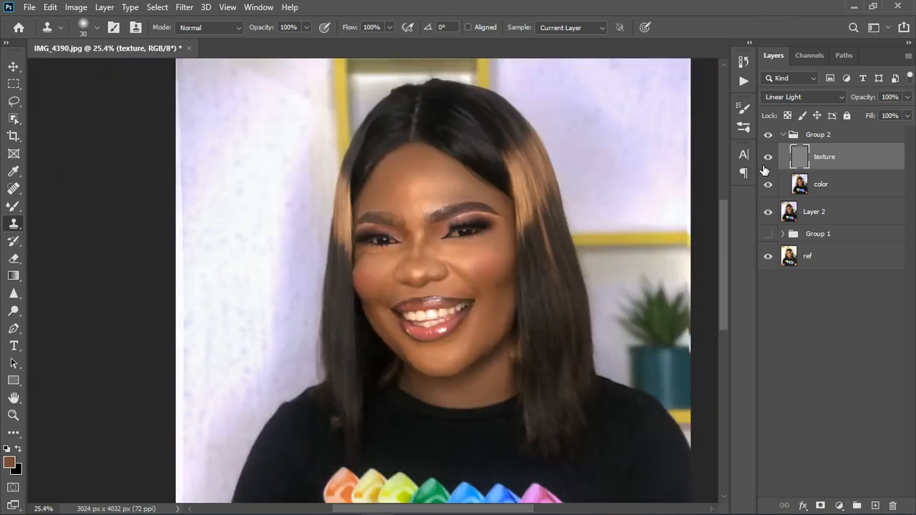
scroll(494, 204, up, 2)
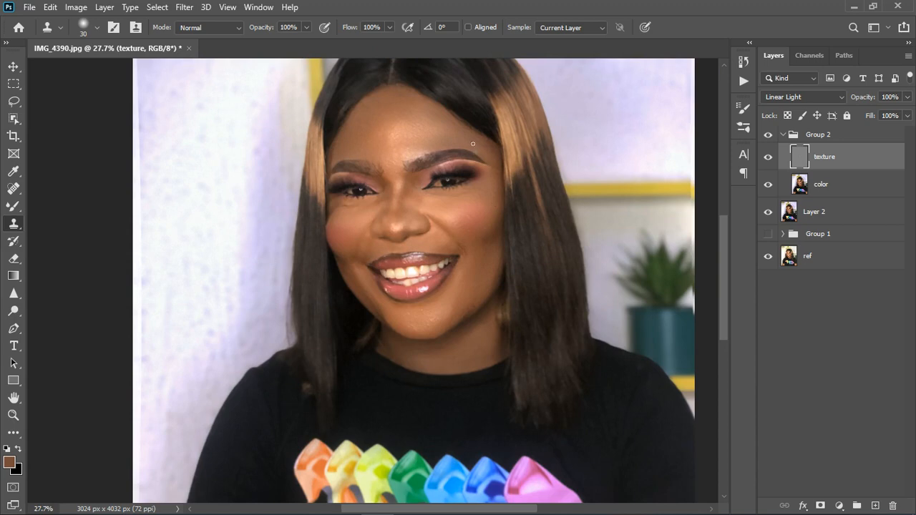
scroll(481, 149, up, 2)
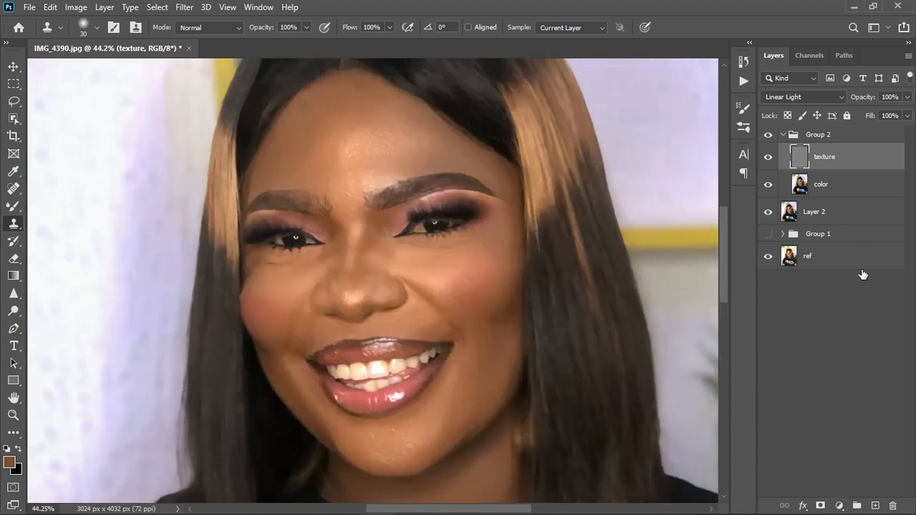
Stamp all visible layers into a new layer above Group 2.
click(833, 137)
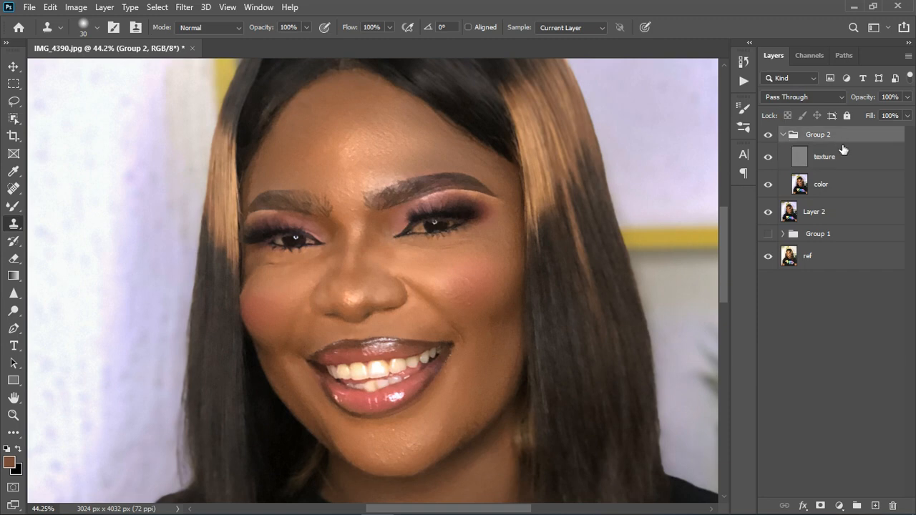
key(ctrl+alt+shift+e)
Add a Hue/Saturation adjustment above Layer 3, sample the forehead skin and set the Reds Hue to +180.
click(839, 505)
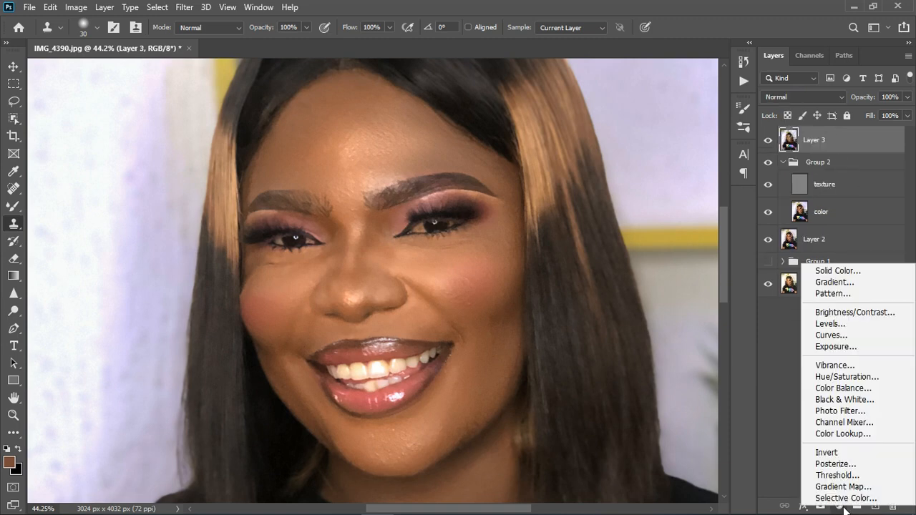
click(850, 510)
click(839, 505)
click(812, 319)
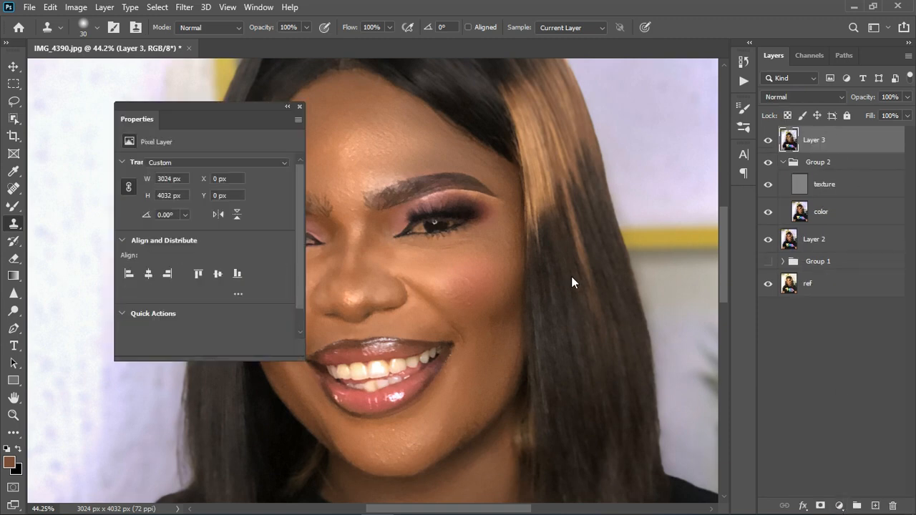
click(131, 185)
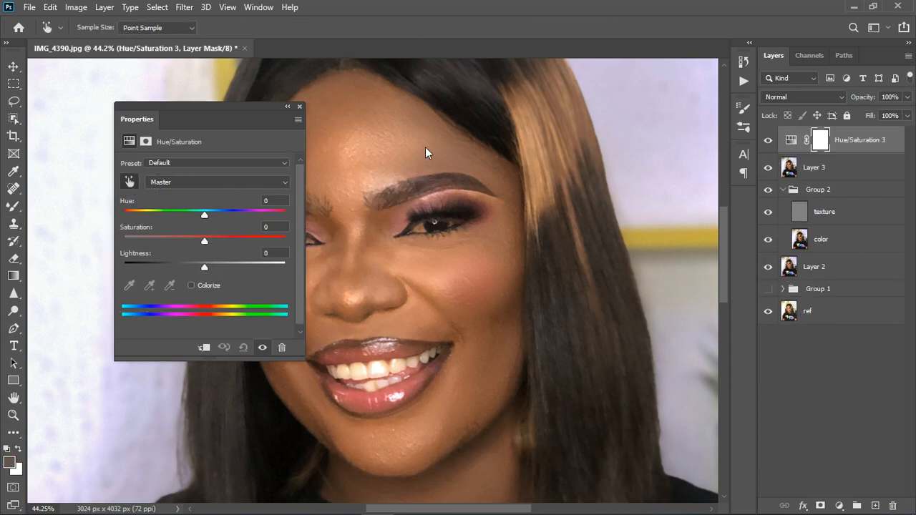
click(457, 161)
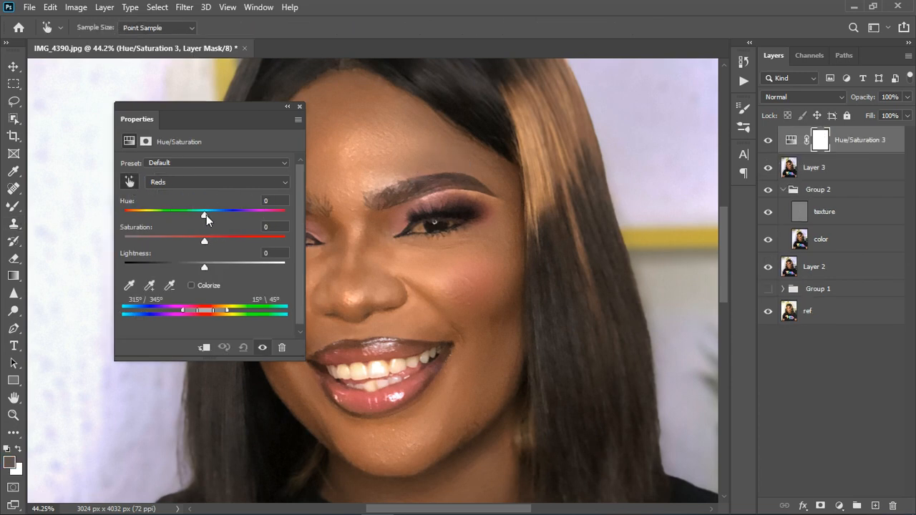
drag(206, 215, 287, 218)
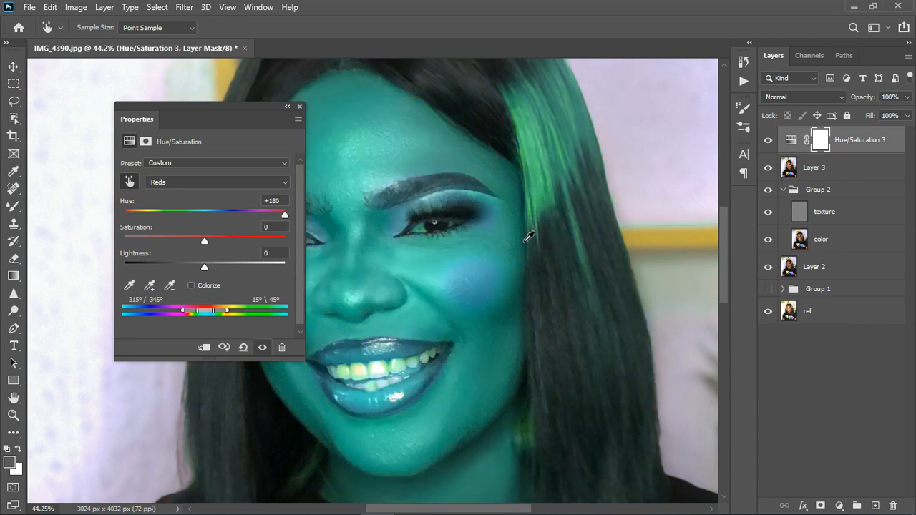
Try shifting the Hue/Saturation color range to 2°/32° and 62°\91° to isolate the skin, and delete the adjustment layer.
drag(191, 109, 627, 136)
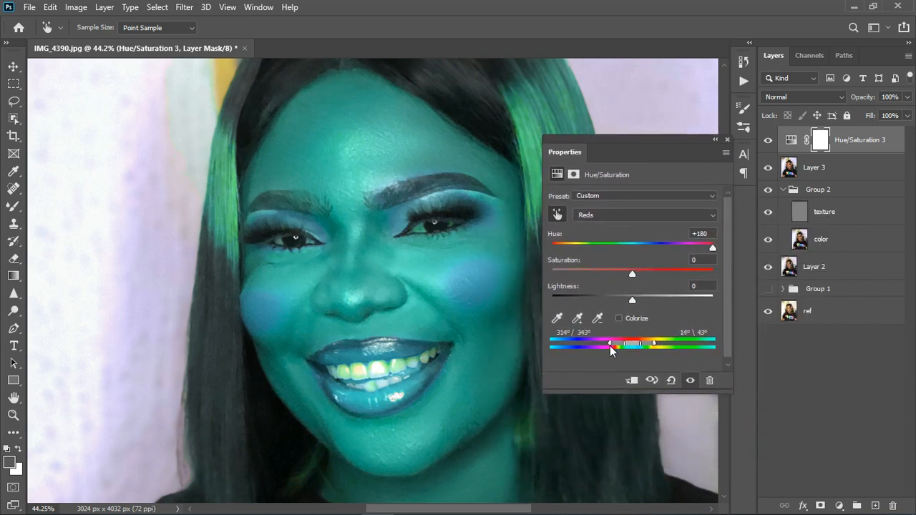
drag(610, 346, 653, 347)
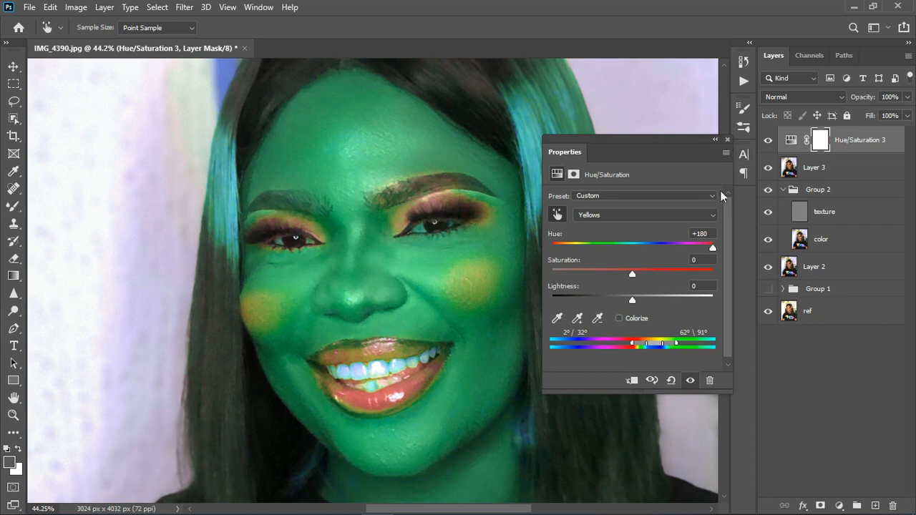
click(870, 146)
key(s)
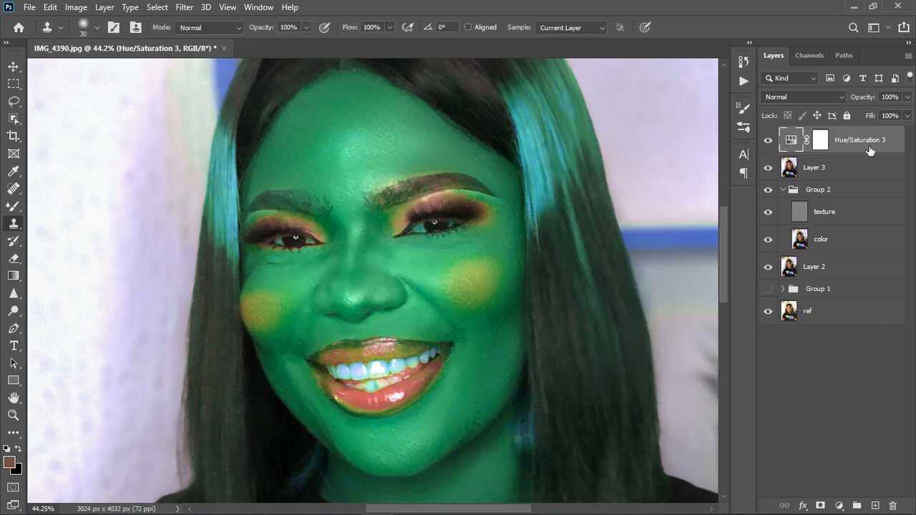
key(Delete)
alt+scroll(444, 309, down, 3)
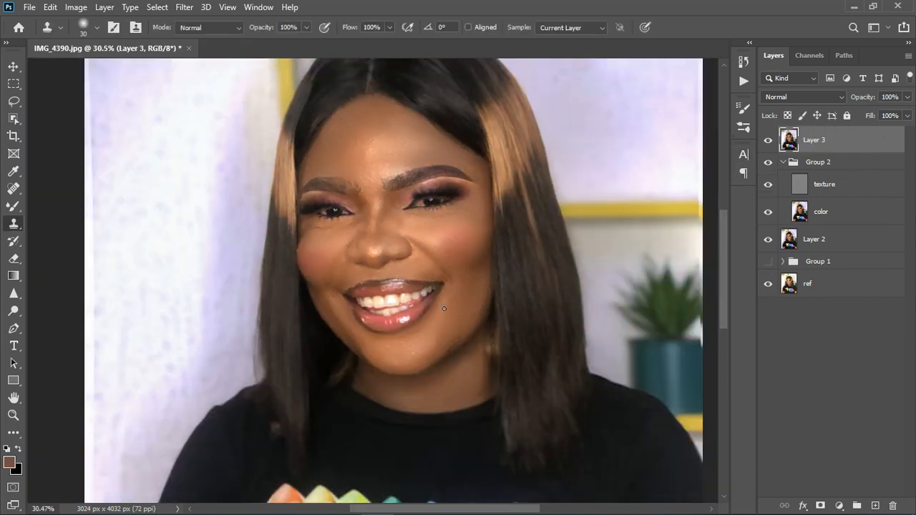
alt+scroll(450, 315, down, 2)
alt+scroll(443, 341, up, 4)
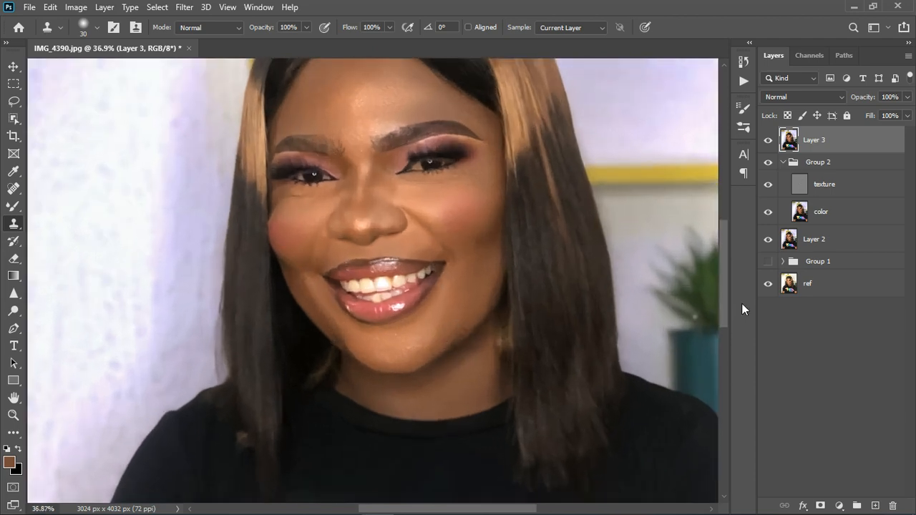
alt+scroll(390, 256, down, 3)
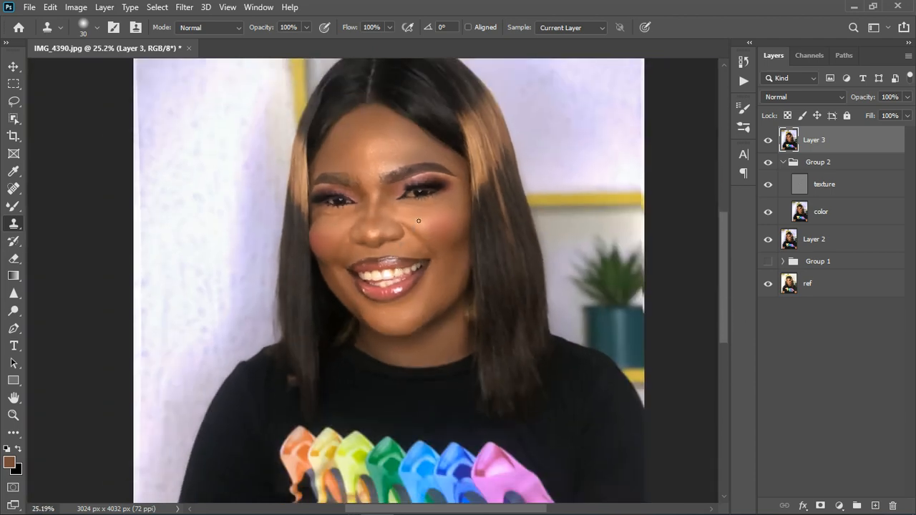
alt+scroll(419, 220, up, 3)
alt+scroll(428, 225, down, 1)
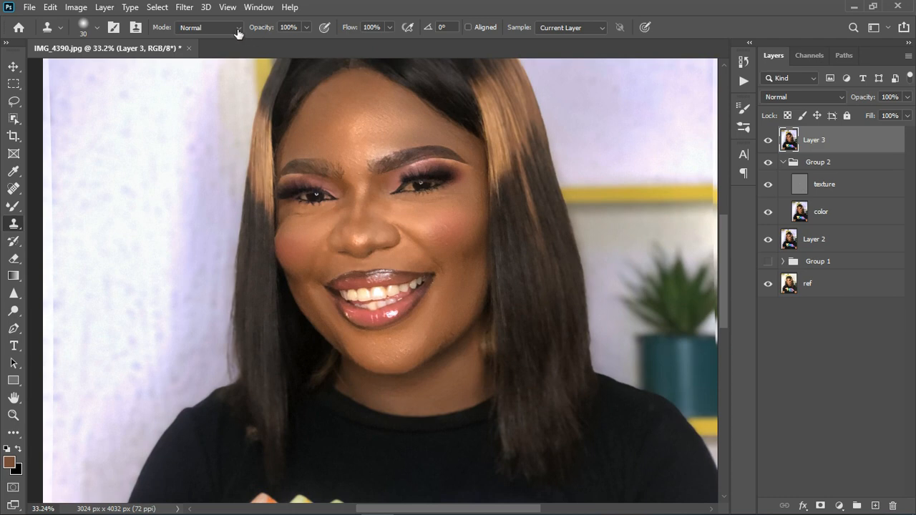
Open Liquify on Layer 3 and narrow the face with the Face tool to Face Width -100 and Forehead -28.
click(191, 11)
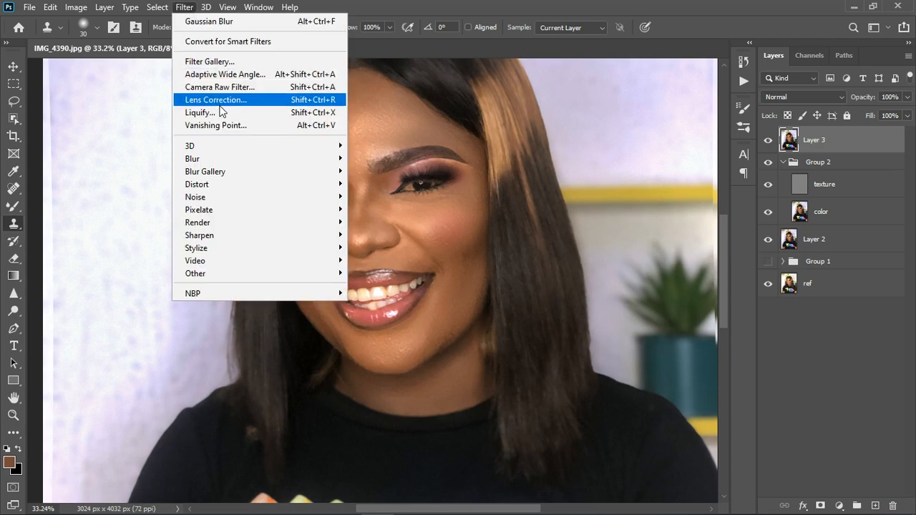
key(Escape)
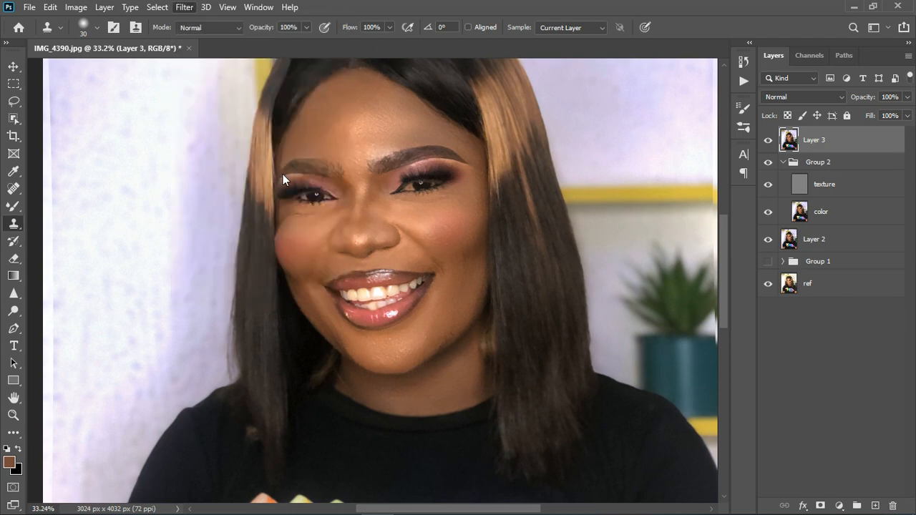
key(ctrl+shift+x)
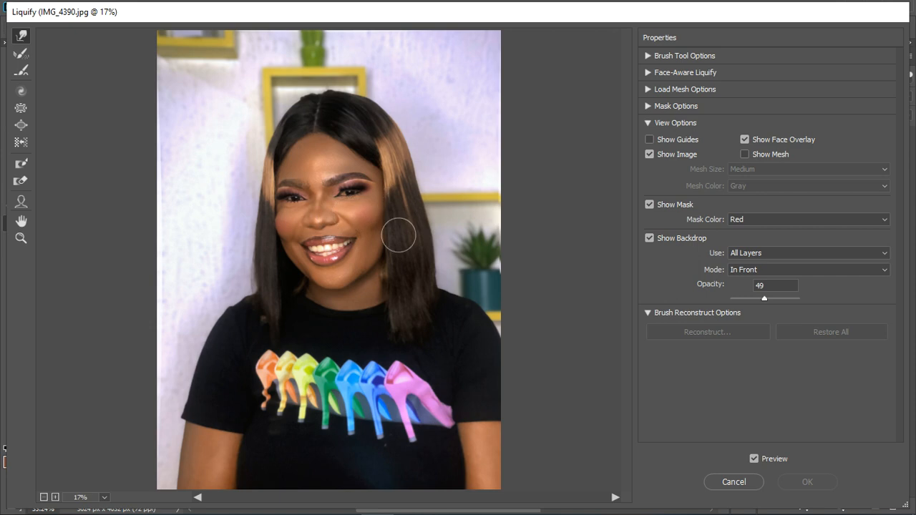
click(22, 203)
mouse_move(343, 230)
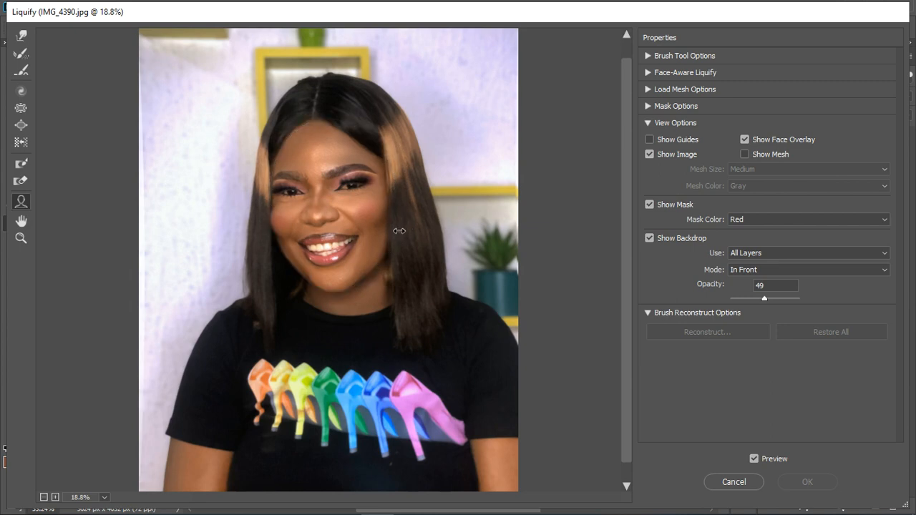
click(394, 232)
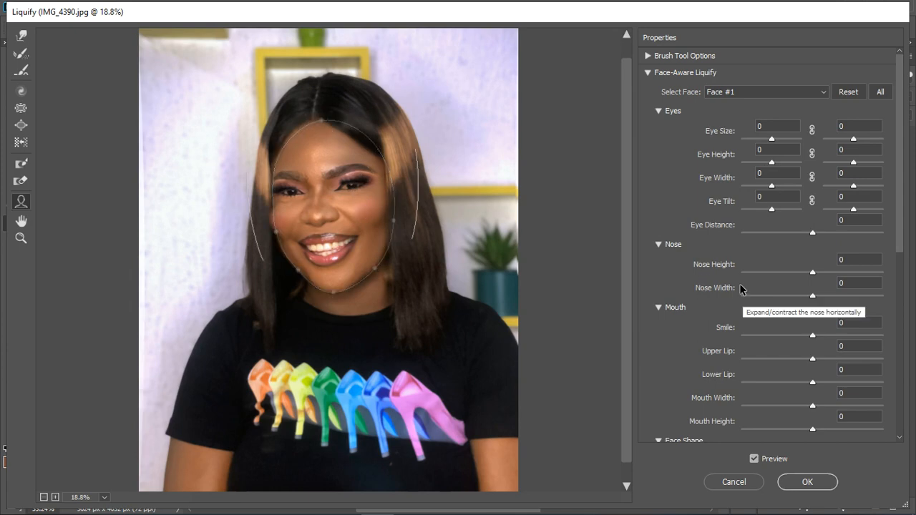
scroll(731, 322, down, 1)
scroll(731, 322, down, 10)
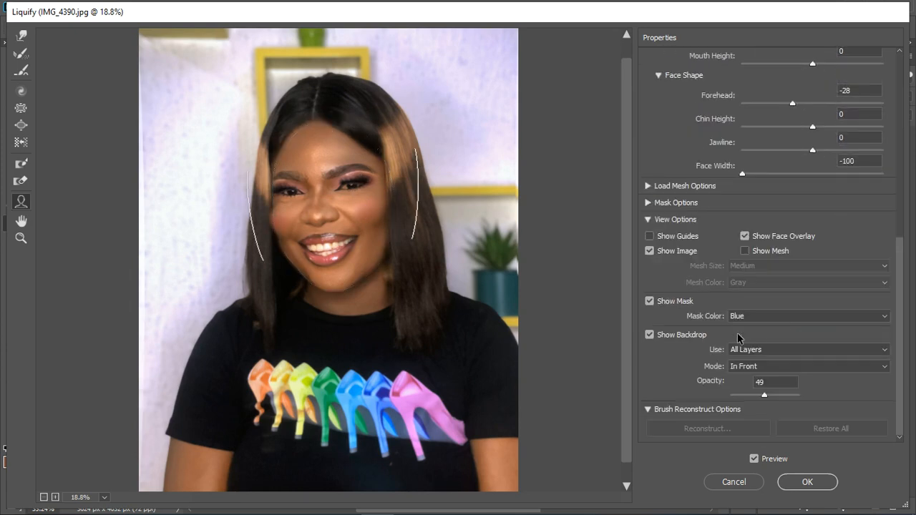
Turn off the backdrop in the Liquify view options, keeping the mask display on.
click(650, 302)
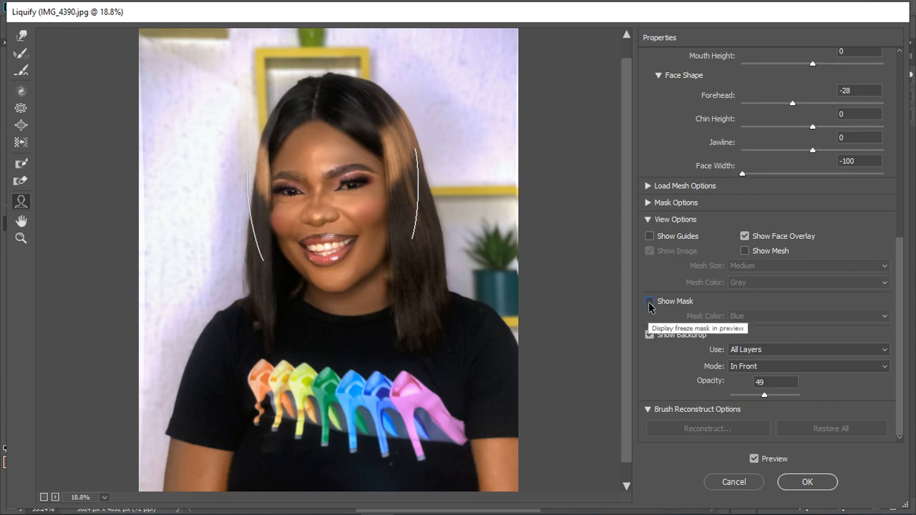
click(650, 335)
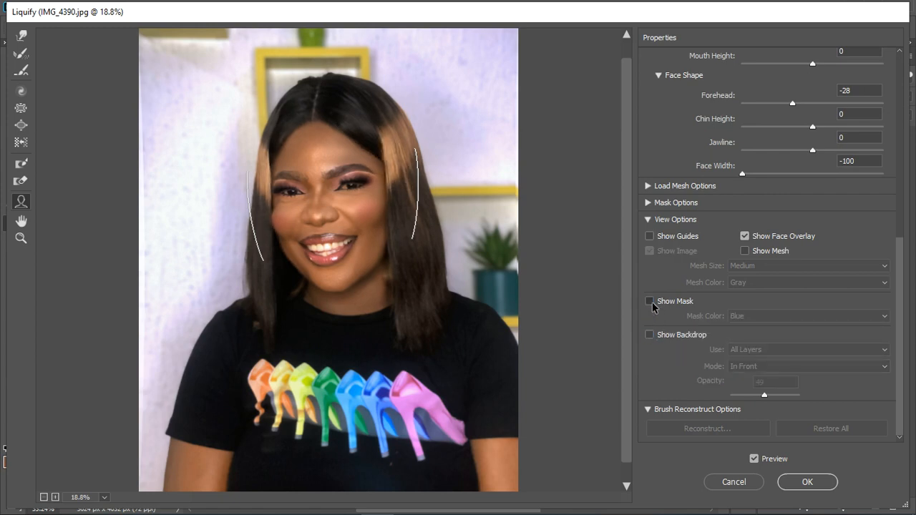
click(650, 302)
Reshape the mouth with the Face tool to Mouth Width -40, Upper Lip -20 and Lower Lip -1.
scroll(356, 187, up, 5)
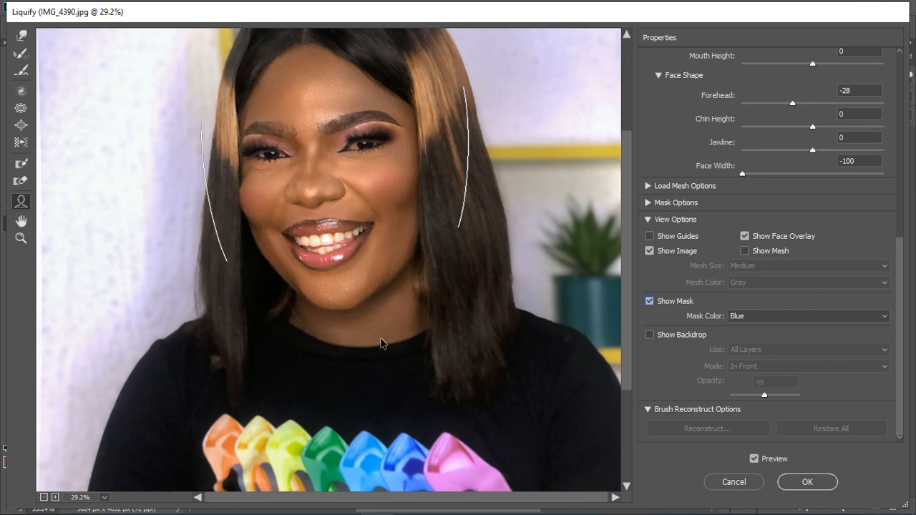
click(21, 53)
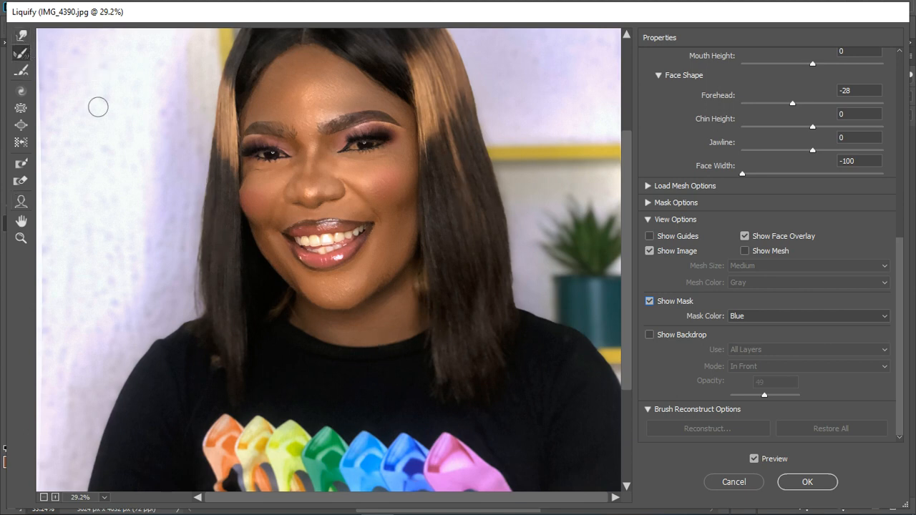
scroll(354, 207, down, 2)
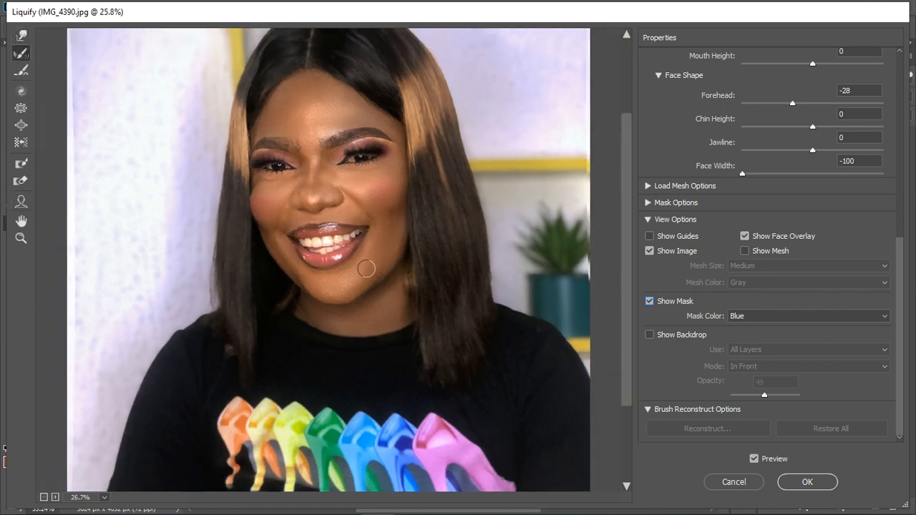
click(21, 201)
mouse_move(366, 242)
drag(364, 244, 357, 240)
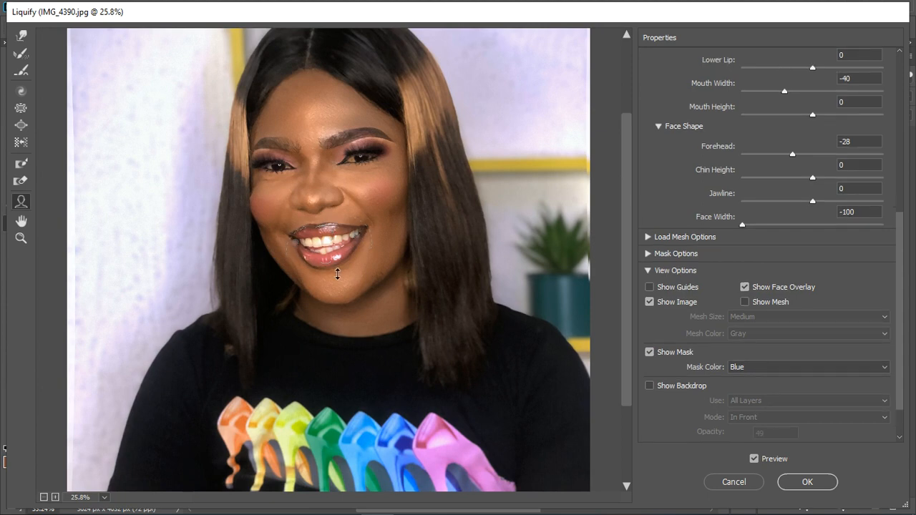
drag(337, 274, 337, 273)
scroll(284, 184, up, 1)
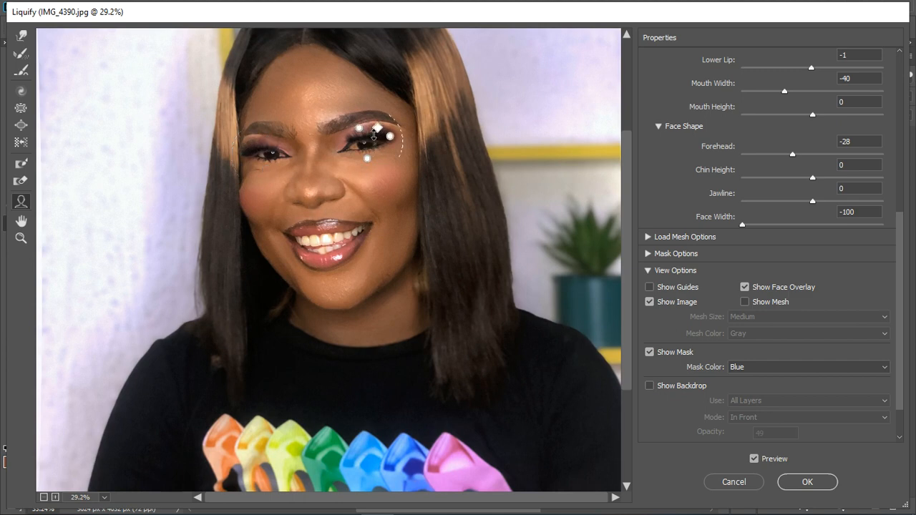
Slim the jaw with the Face tool to a Jawline value of -15.
scroll(369, 136, up, 1)
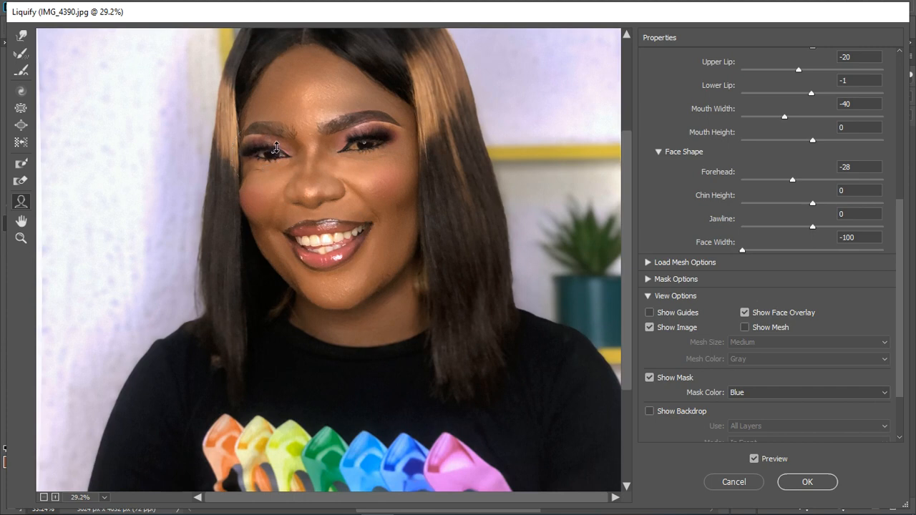
scroll(308, 161, up, 1)
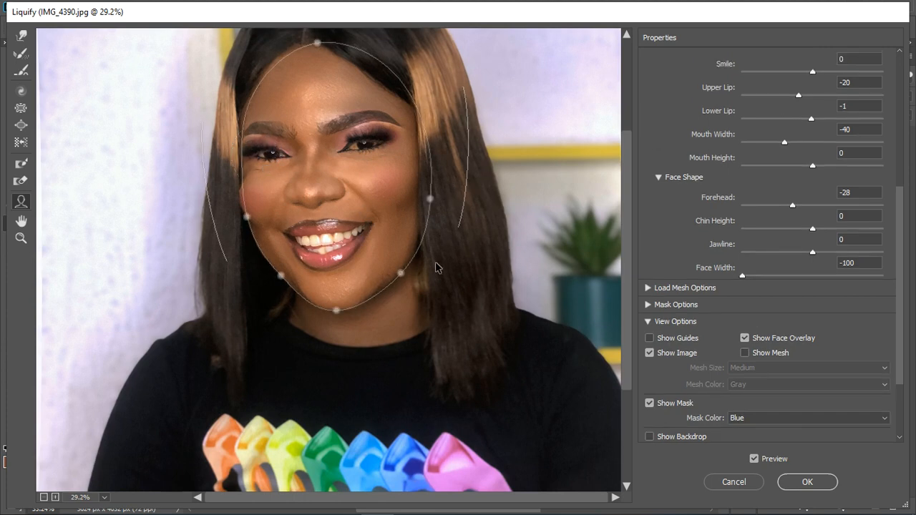
drag(401, 274, 393, 273)
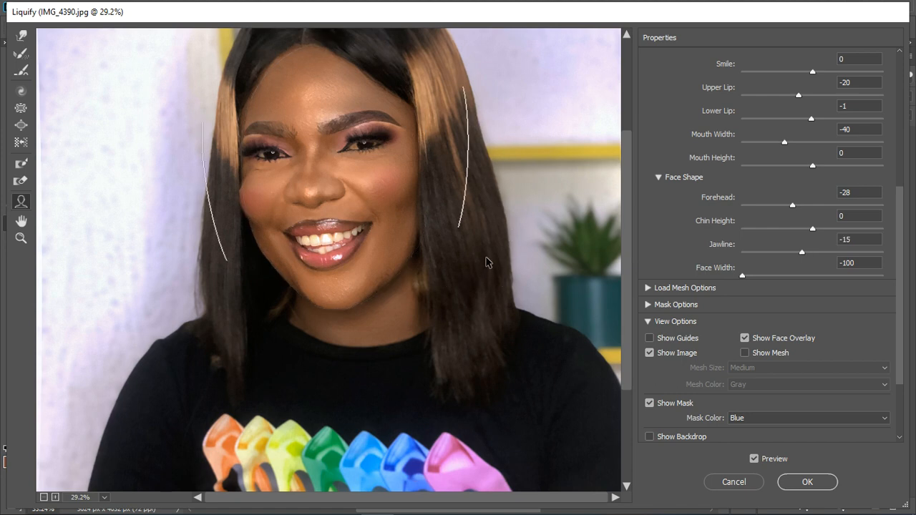
scroll(393, 244, down, 1)
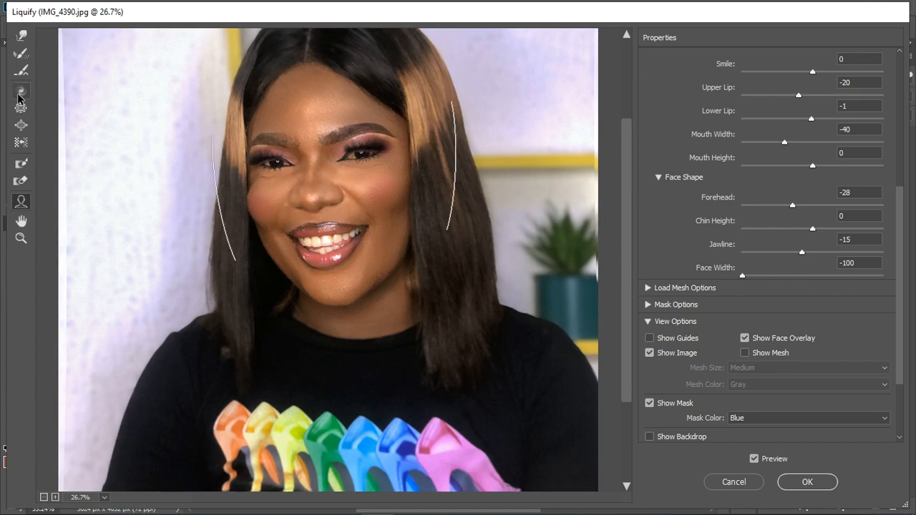
Switch to the Forward Warp tool and shrink its brush for working along the jaw edge.
click(23, 40)
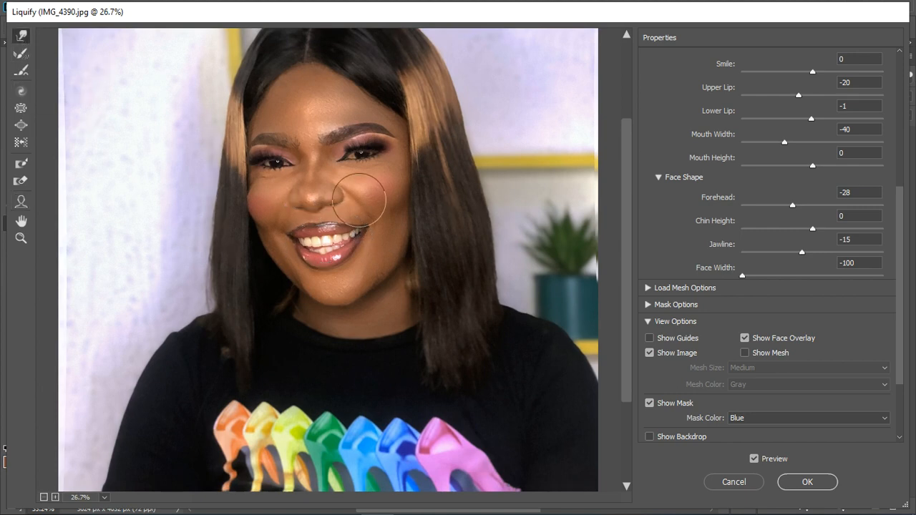
scroll(315, 188, up, 2)
key(bracketleft)
key(bracketleft)
key(bracketleft)
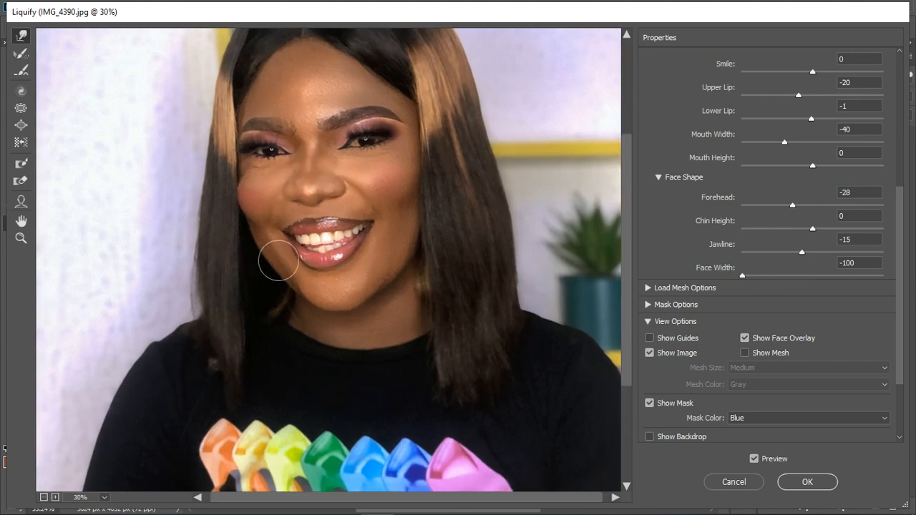
scroll(324, 283, down, 1)
scroll(325, 287, down, 1)
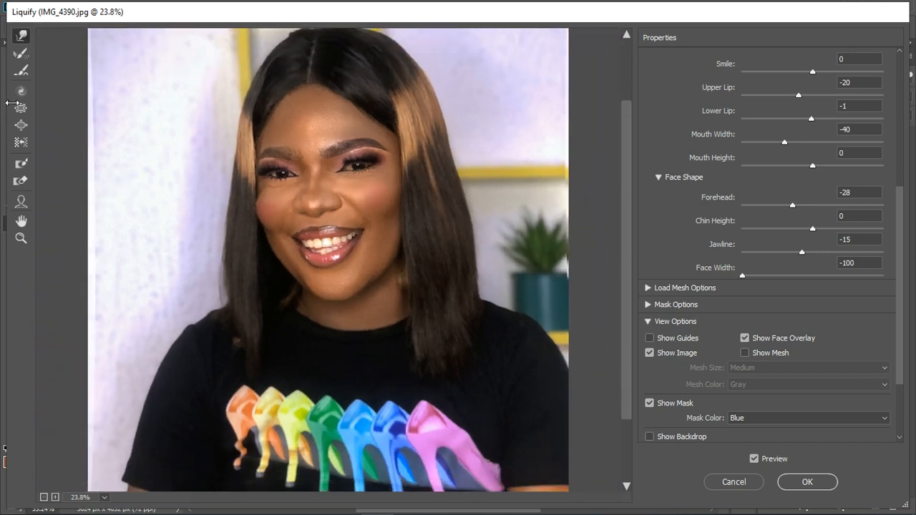
click(21, 90)
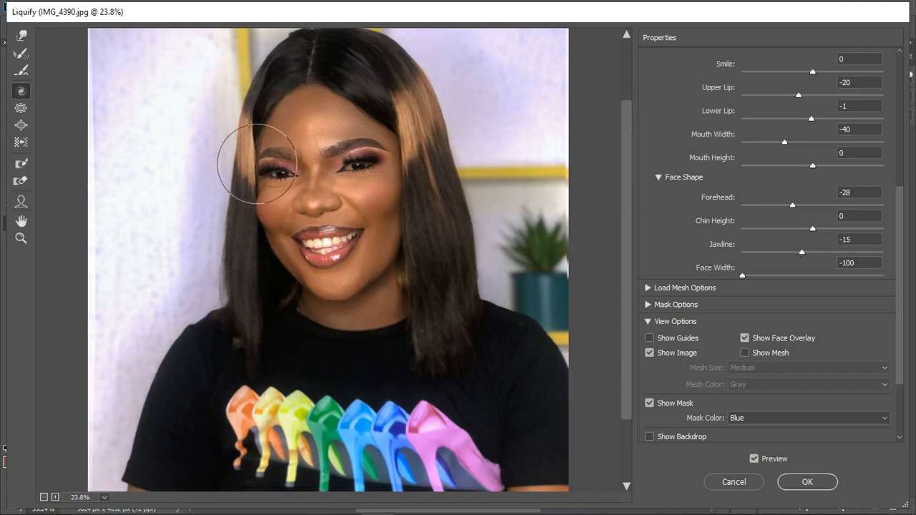
scroll(287, 164, down, 1)
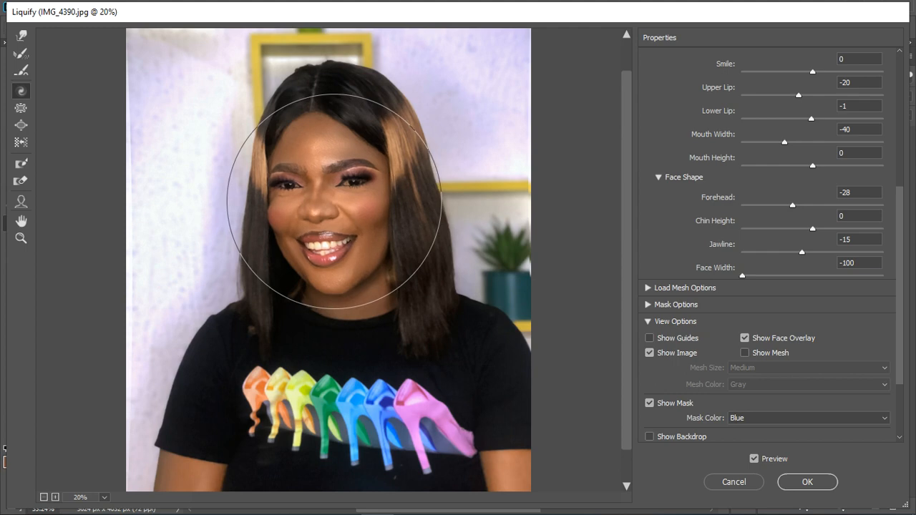
scroll(337, 221, up, 2)
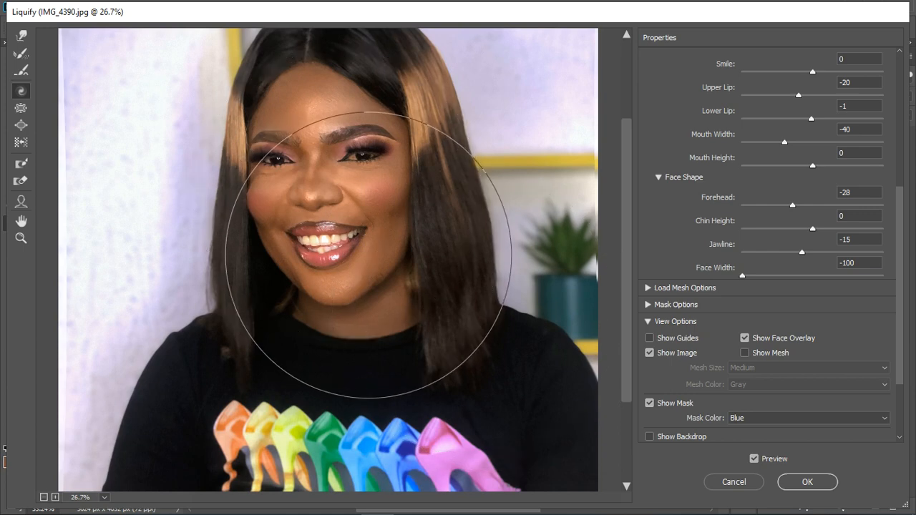
scroll(369, 255, down, 3)
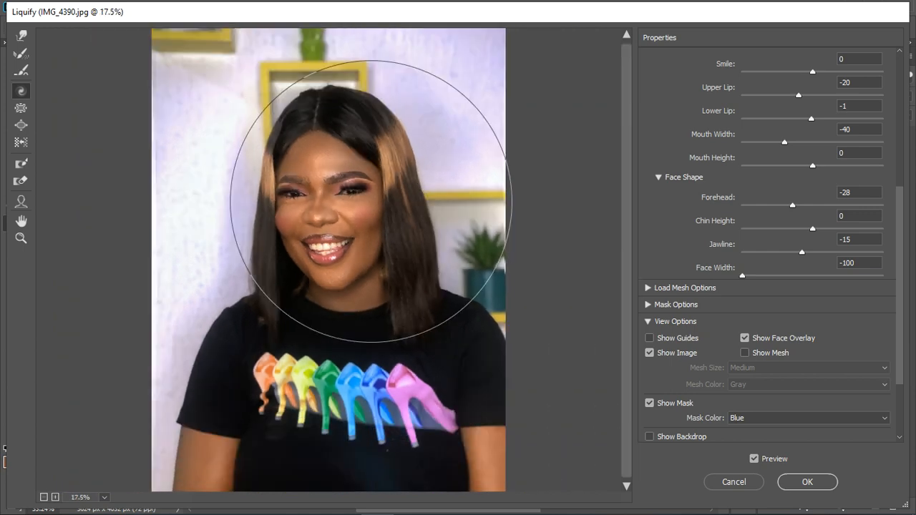
Return to the Forward Warp tool and enlarge its brush until it covers the whole head and hair.
click(20, 36)
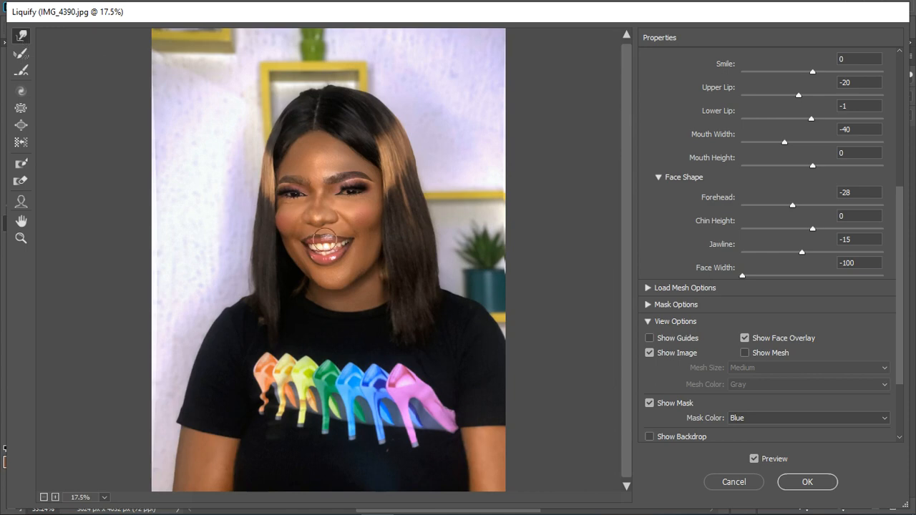
key(bracketright)
key(bracketright)
key(bracketright)
key(bracketright)
key(bracketright)
key(bracketright)
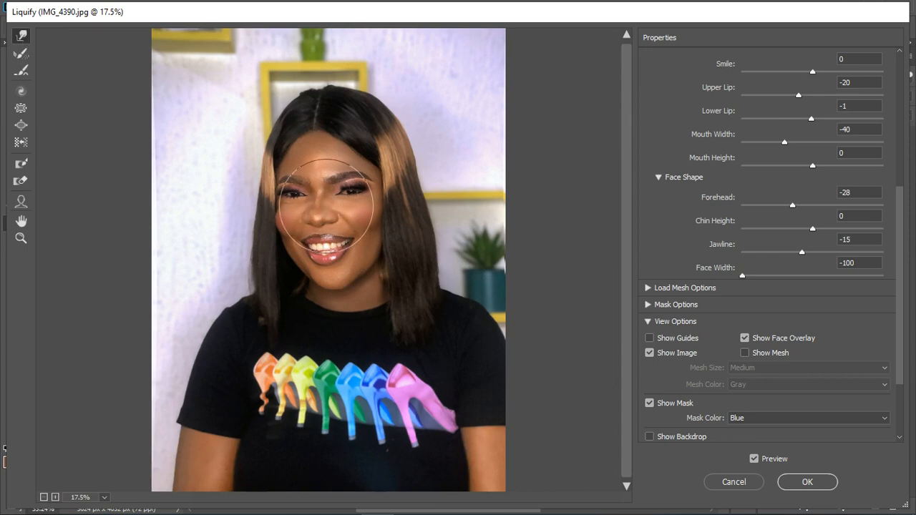
key(bracketright)
key(bracketright)
key(bracketright)
key(bracketright)
key(bracketright)
key(bracketright)
key(bracketright)
key(bracketright)
key(bracketright)
key(bracketright)
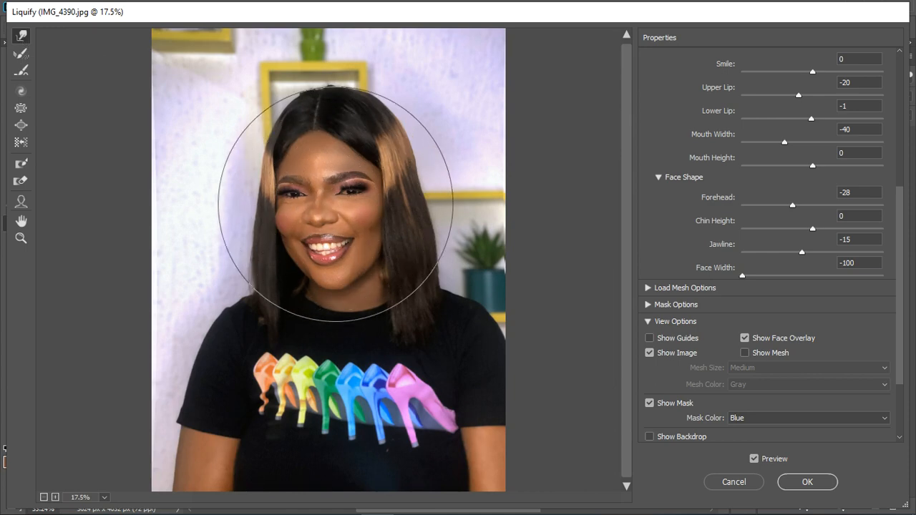
key(bracketright)
key(ctrl+minus)
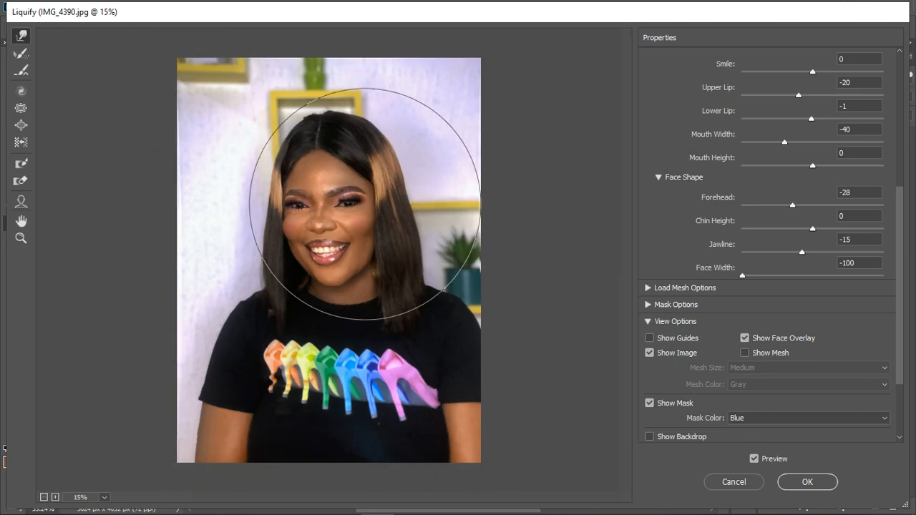
key(ctrl+minus)
scroll(322, 206, up, 4)
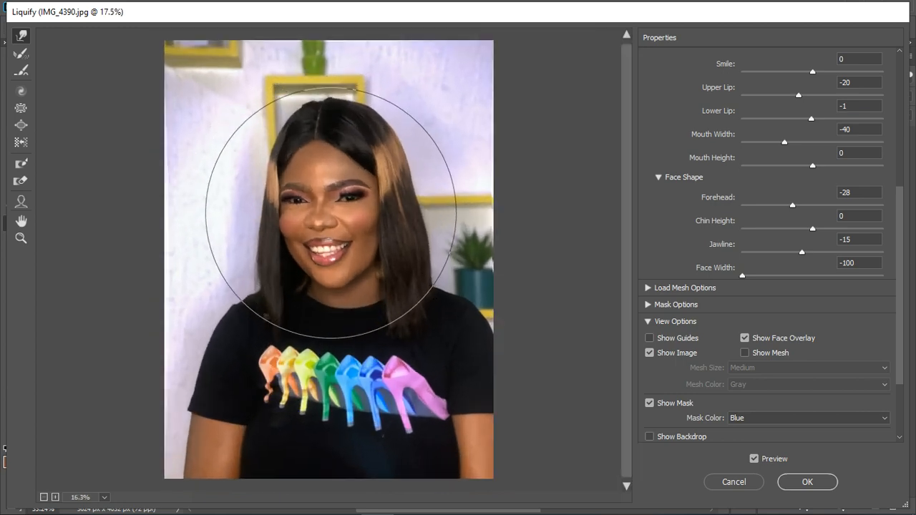
Reselect the Forward Warp tool after the Face tool and shrink its brush to roughly half the head's width.
click(21, 202)
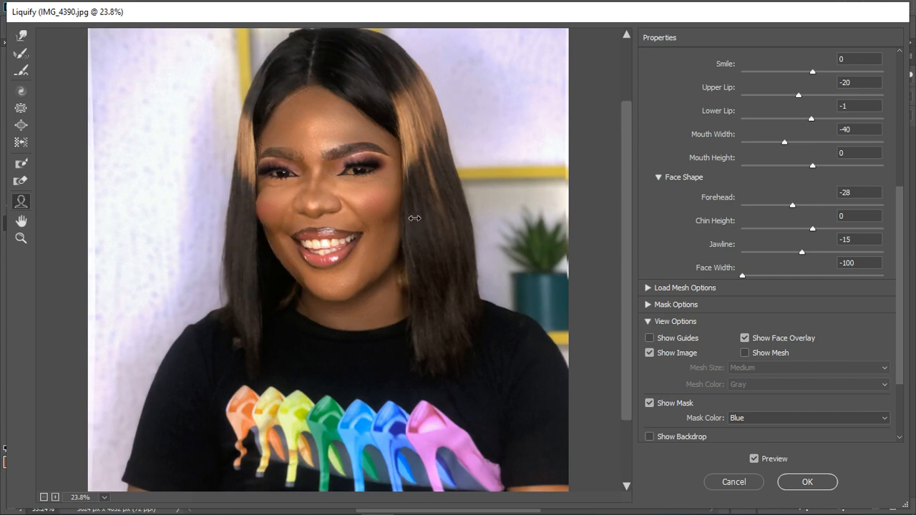
click(20, 35)
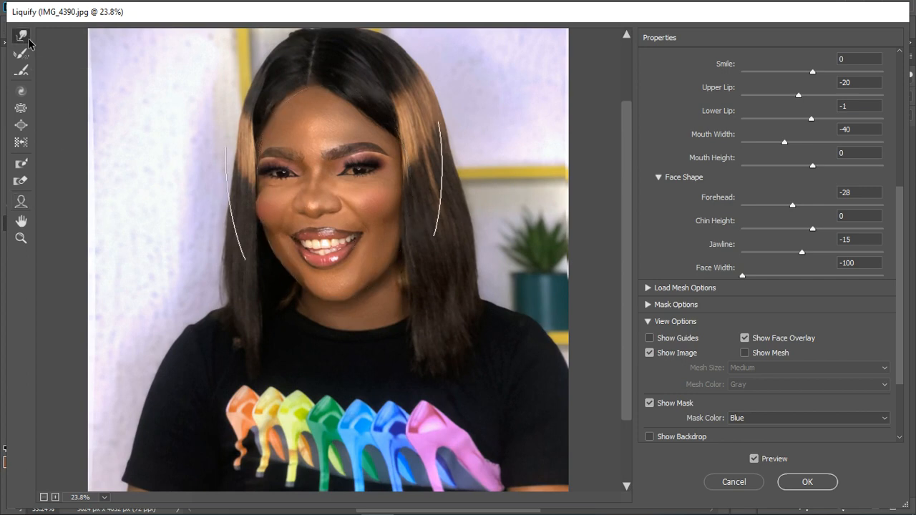
key(bracketleft)
key(bracketleft)
key(bracketleft)
key(bracketleft)
key(bracketleft)
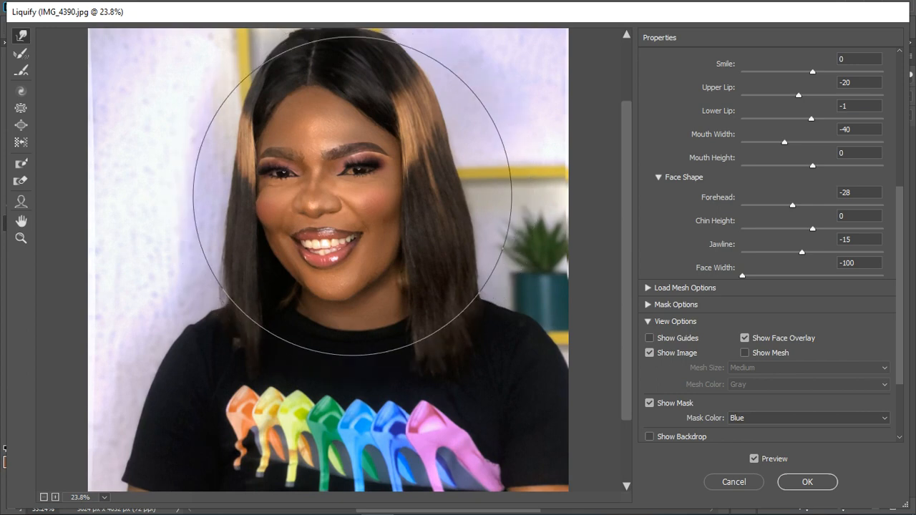
key(bracketleft)
key(bracketleft)
key(bracketleft)
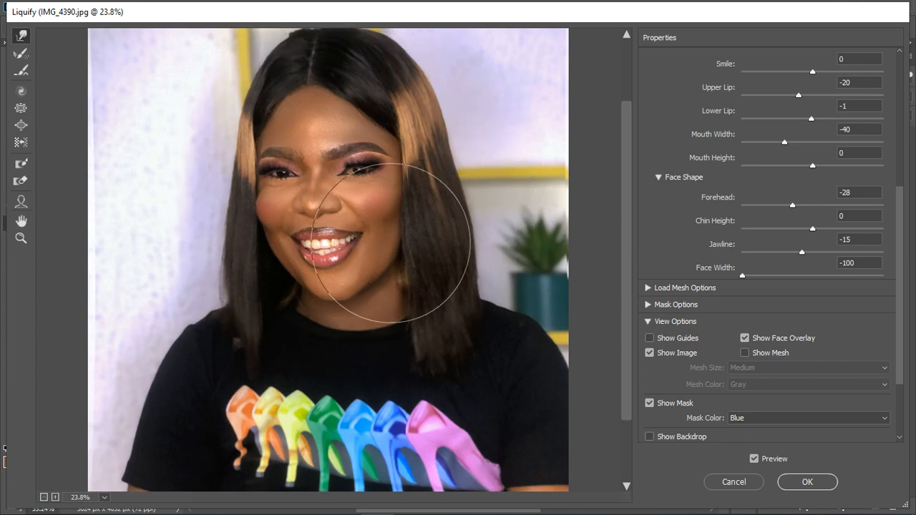
Enlarge the Forward Warp brush until it spans the lower face from the eyes to the neck.
scroll(315, 247, up, 1)
scroll(312, 246, up, 1)
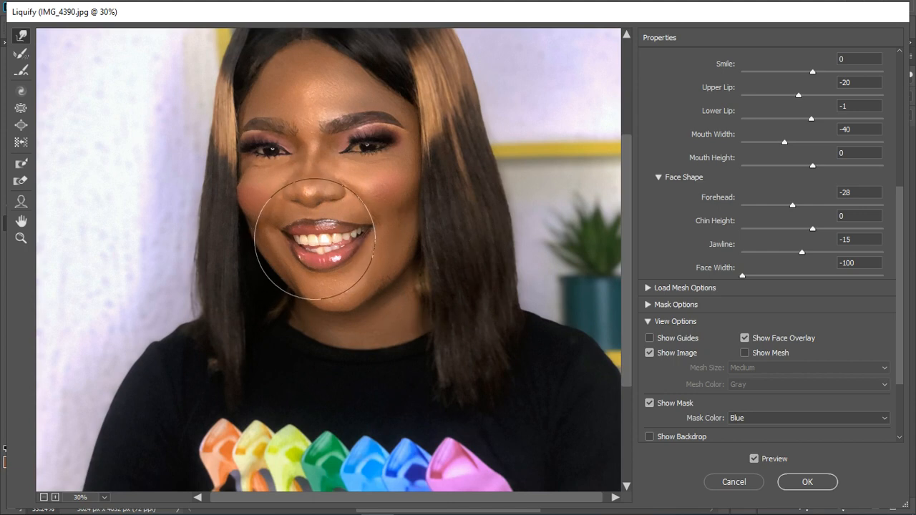
key(bracketright)
key(bracketright)
key(bracketright)
key(bracketright)
key(bracketright)
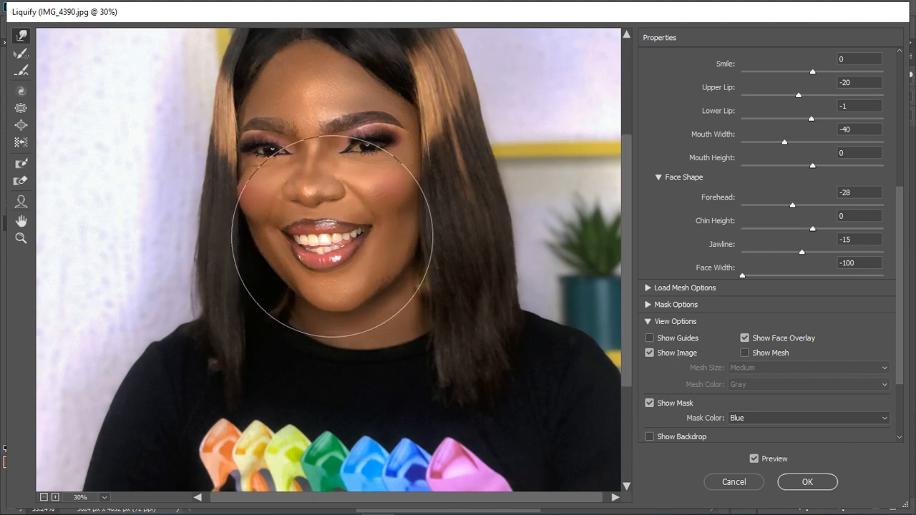
Check the whole portrait and apply the Liquify changes to Layer 3.
scroll(332, 236, down, 3)
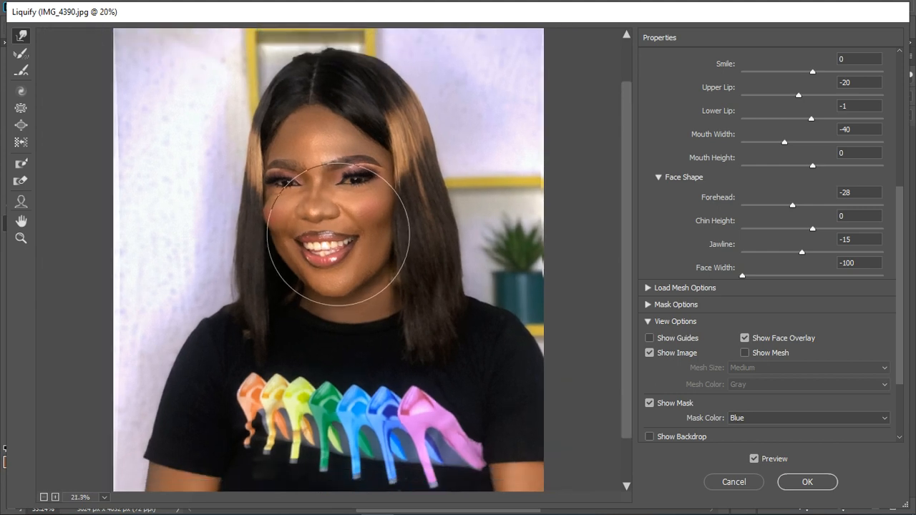
scroll(338, 233, down, 3)
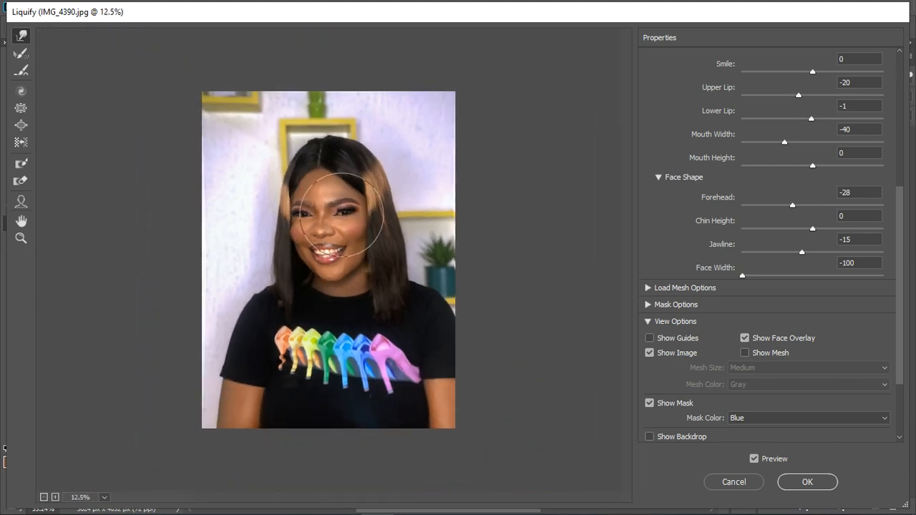
click(796, 484)
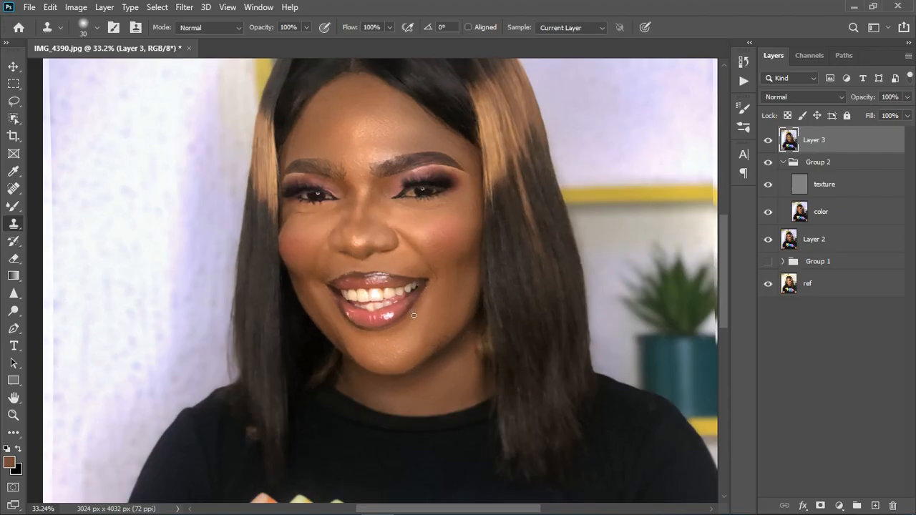
scroll(413, 312, down, 4)
scroll(412, 313, up, 3)
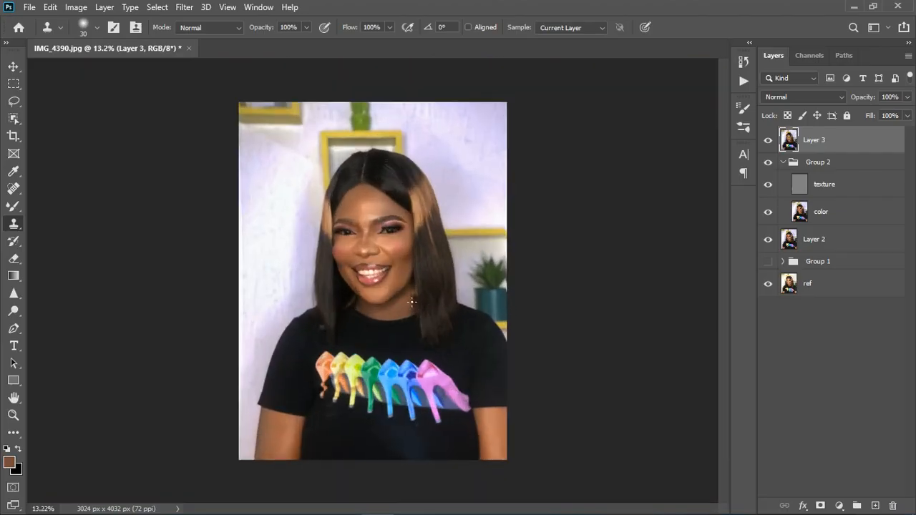
Open the Camera Raw Filter on Layer 3 and set the Geometry Rotate value to +4.1.
click(184, 7)
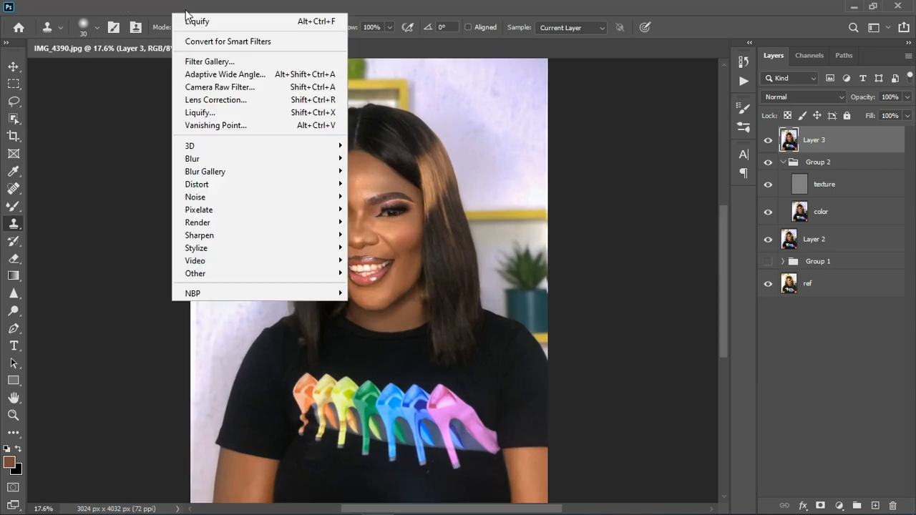
click(211, 88)
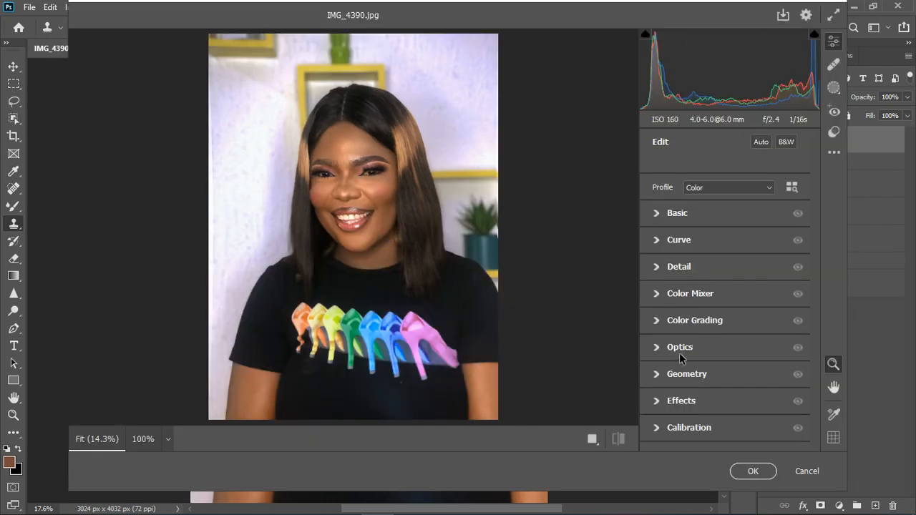
click(670, 375)
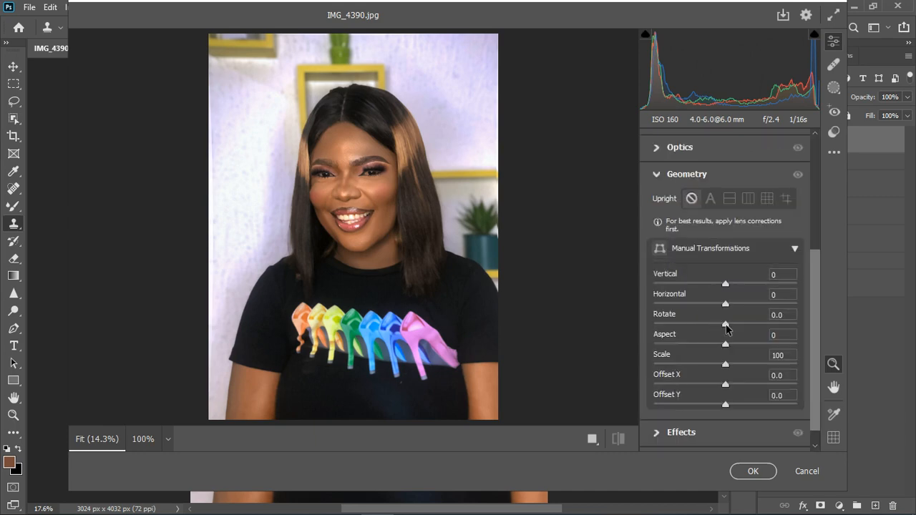
drag(726, 327, 767, 314)
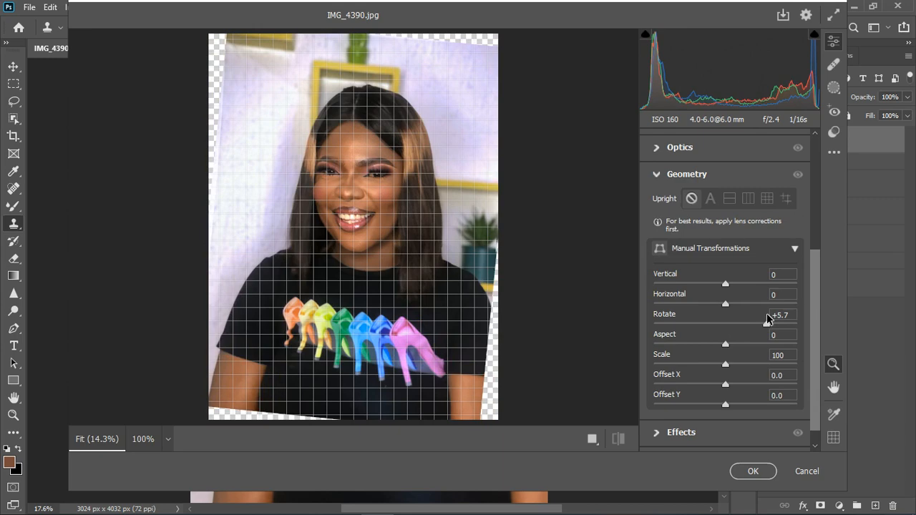
drag(767, 318, 755, 317)
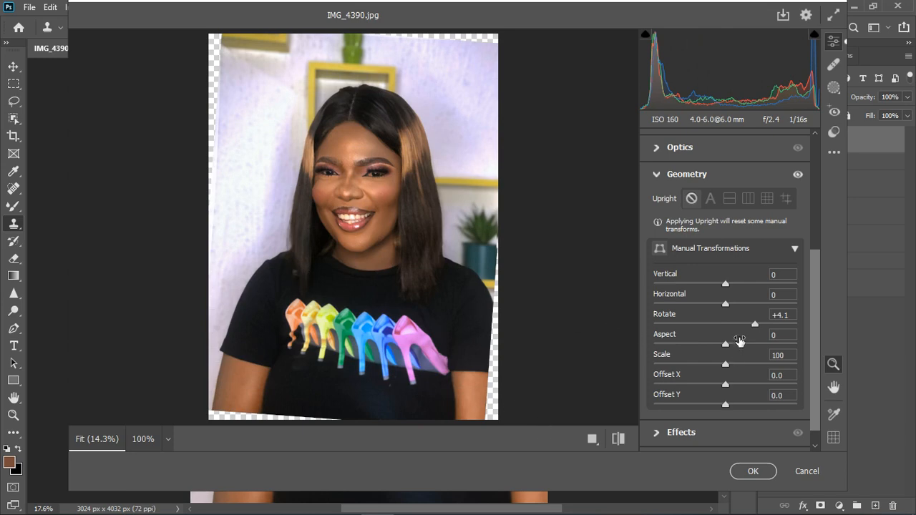
Set the Geometry Horizontal value to +6 and Scale to 108, and apply the Camera Raw Filter.
drag(727, 306, 731, 308)
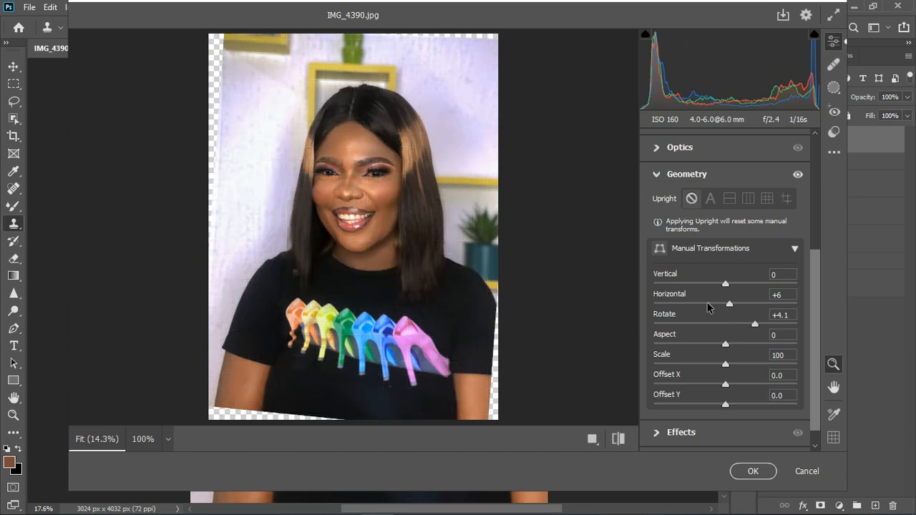
drag(726, 368, 740, 369)
double_click(737, 369)
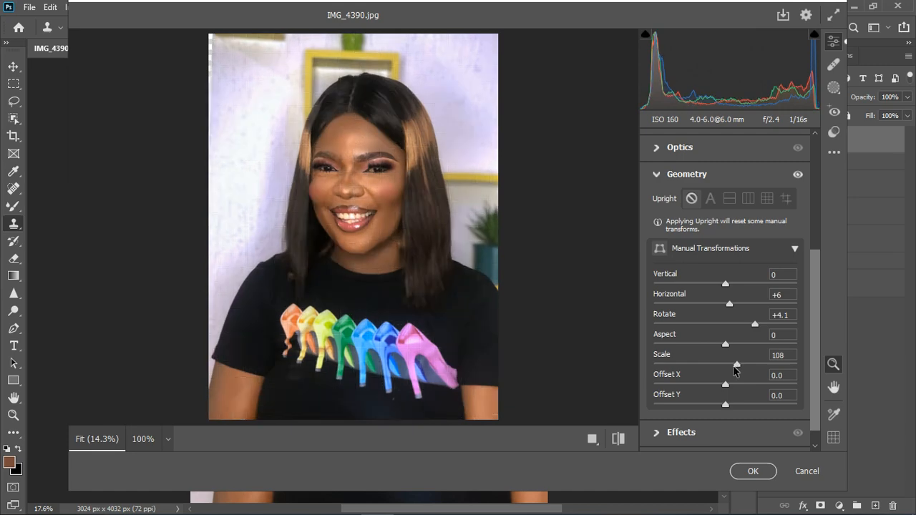
click(753, 469)
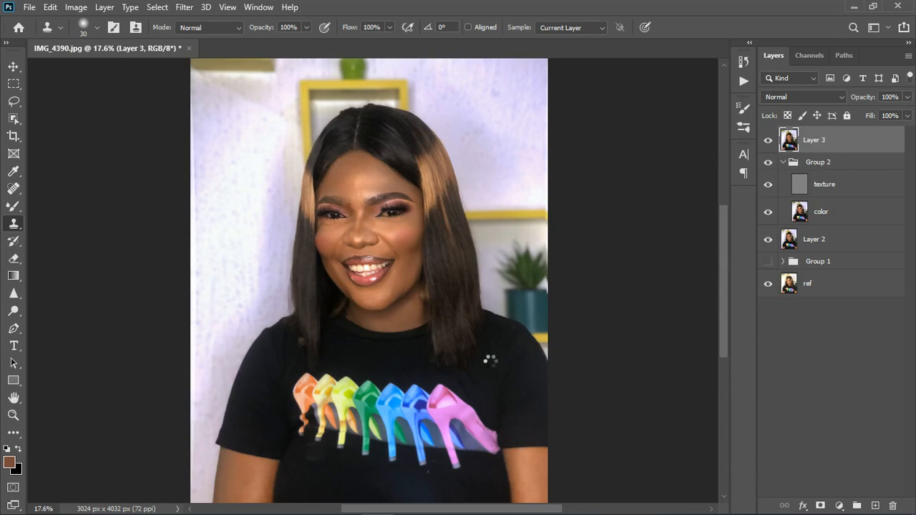
Stamp all visible layers into a new layer on top of the stack and hide Layer 3.
scroll(400, 281, down, 3)
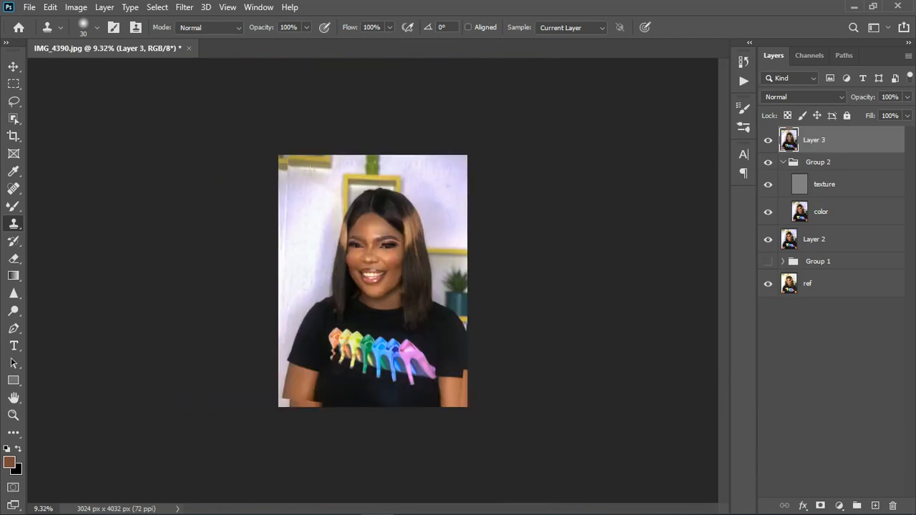
scroll(310, 169, up, 2)
scroll(520, 445, up, 1)
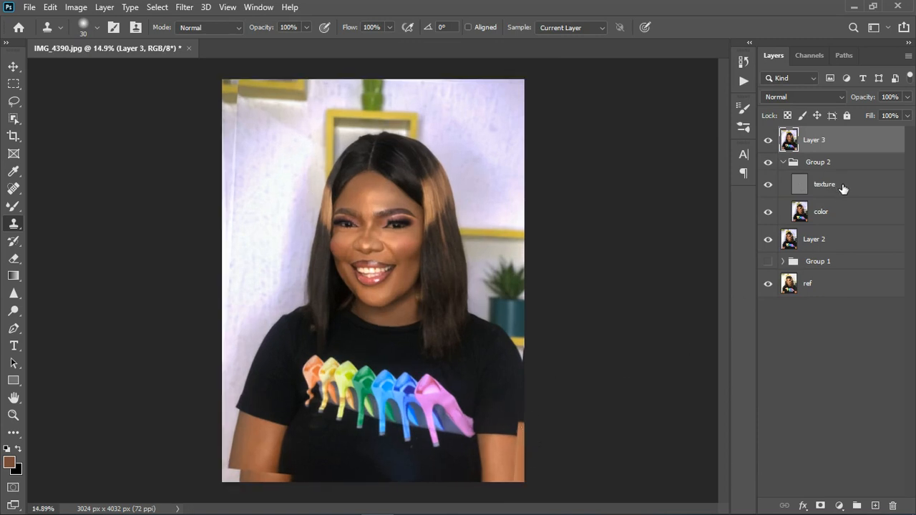
key(ctrl+shift+alt+e)
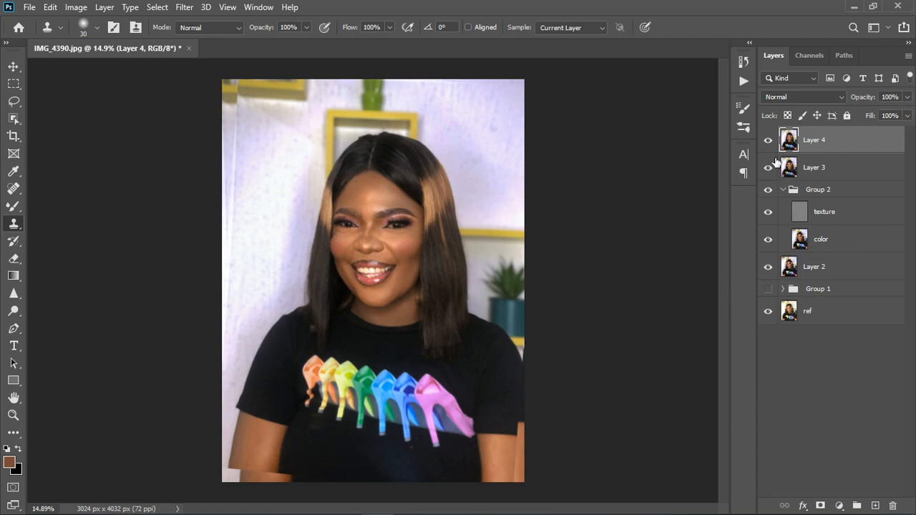
click(906, 98)
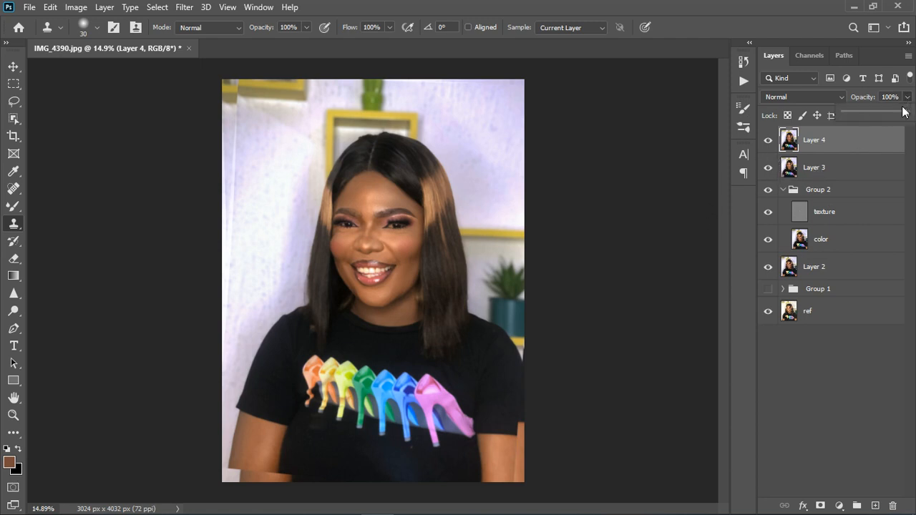
drag(874, 117, 914, 136)
click(845, 174)
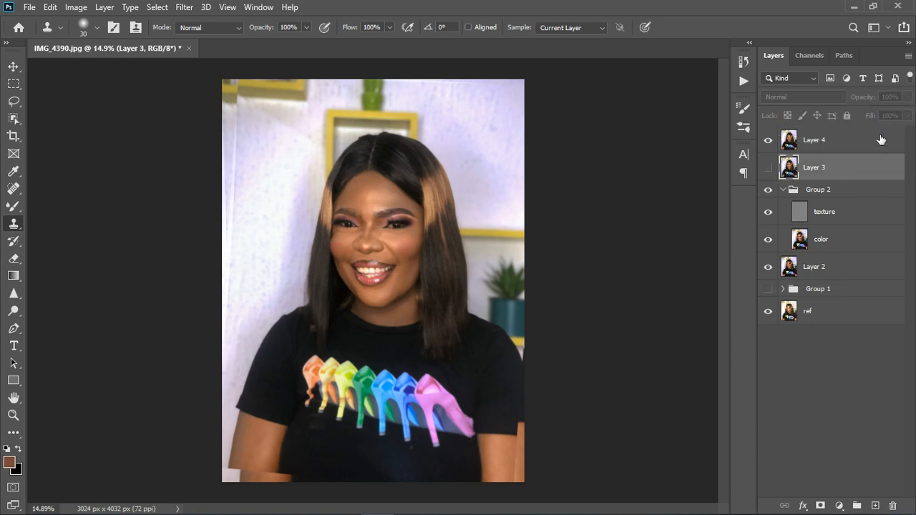
Compare Layer 4 with the layers beneath by fading its opacity to 0% and restoring it to 100%.
click(882, 148)
click(907, 97)
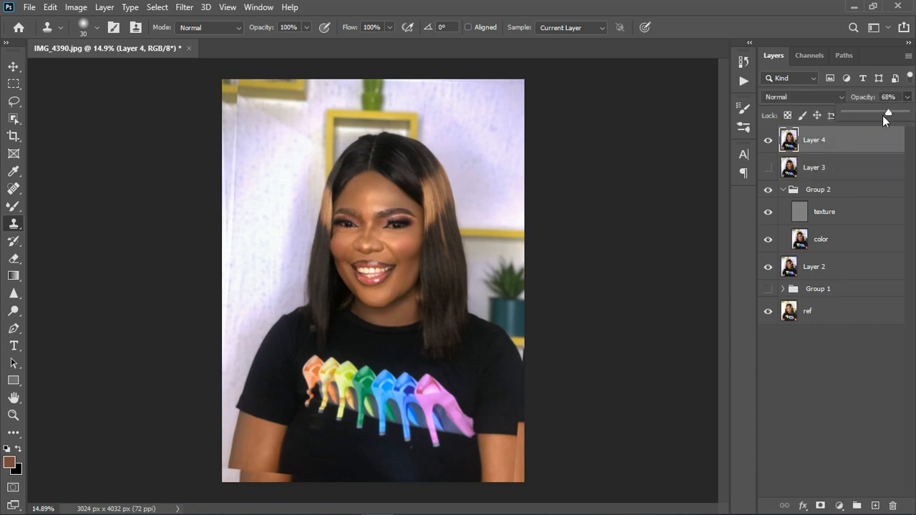
drag(882, 116, 869, 119)
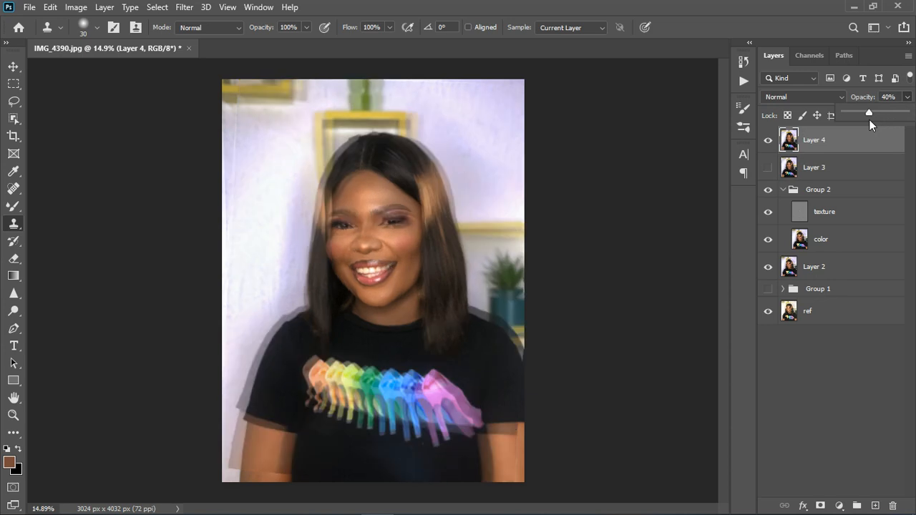
drag(869, 119, 910, 136)
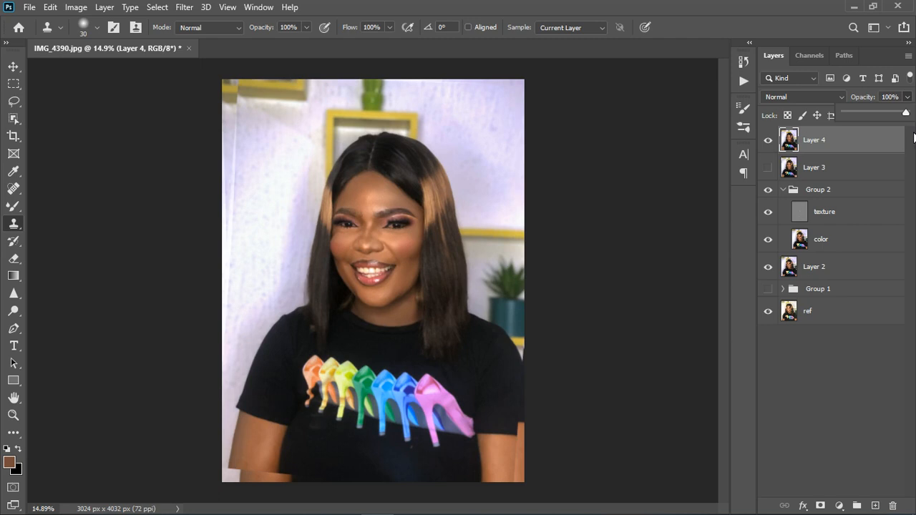
drag(914, 137, 805, 152)
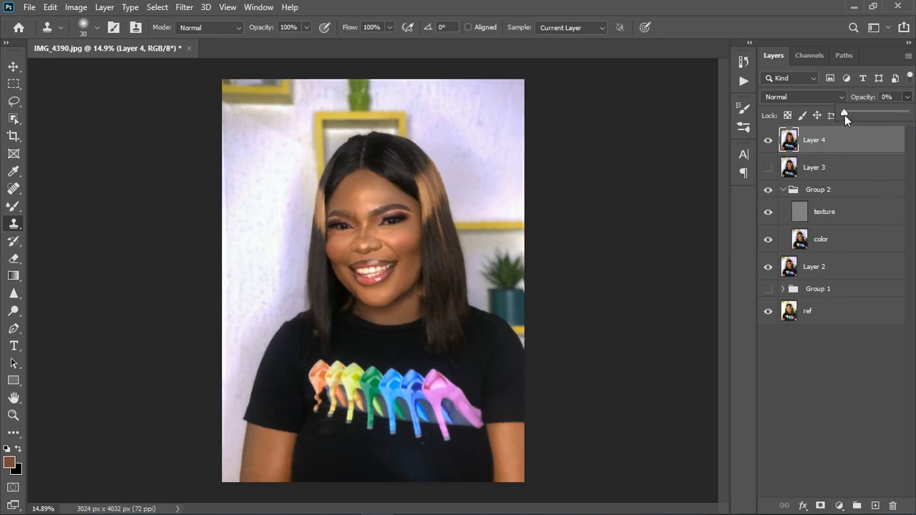
drag(844, 118, 909, 116)
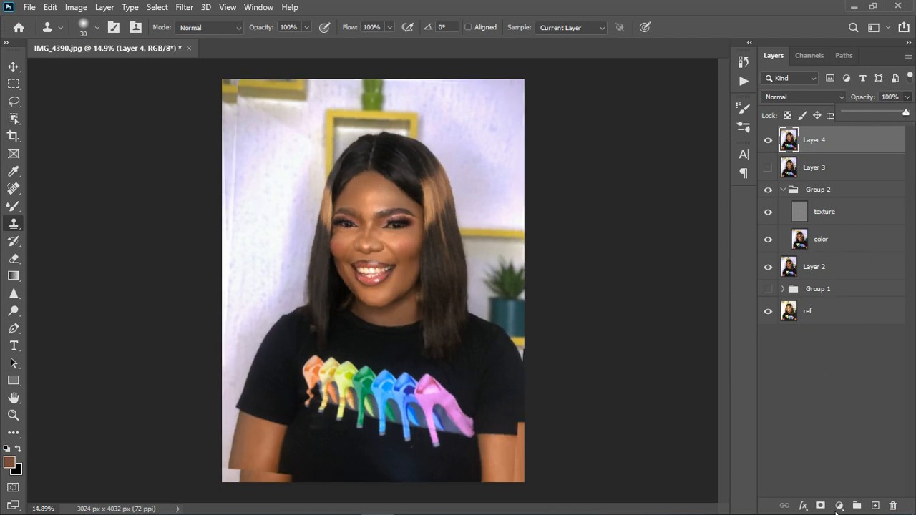
Add a layer mask to Layer 4, invert it to black, and switch to the Brush tool.
click(820, 506)
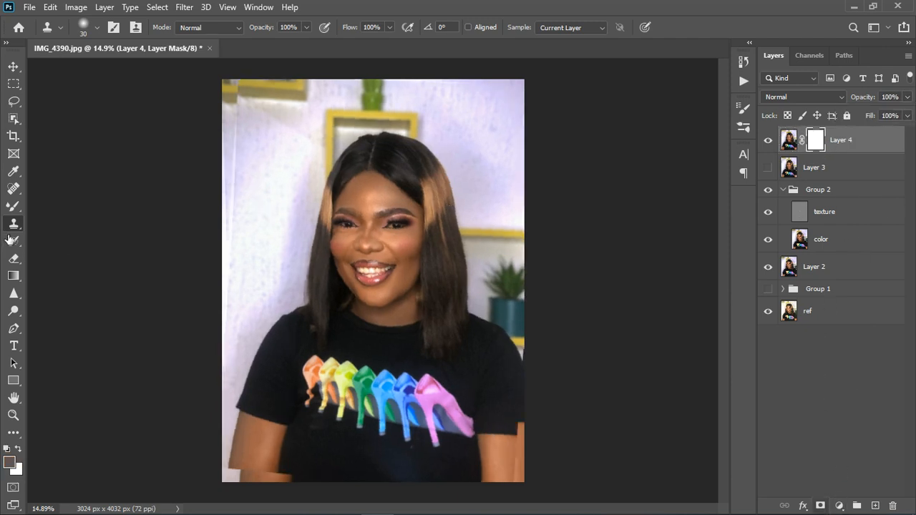
key(ctrl+i)
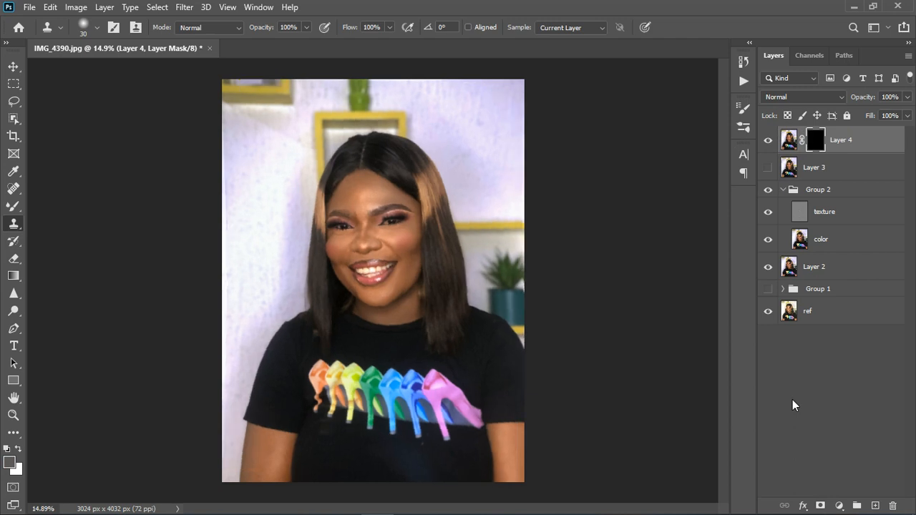
click(13, 206)
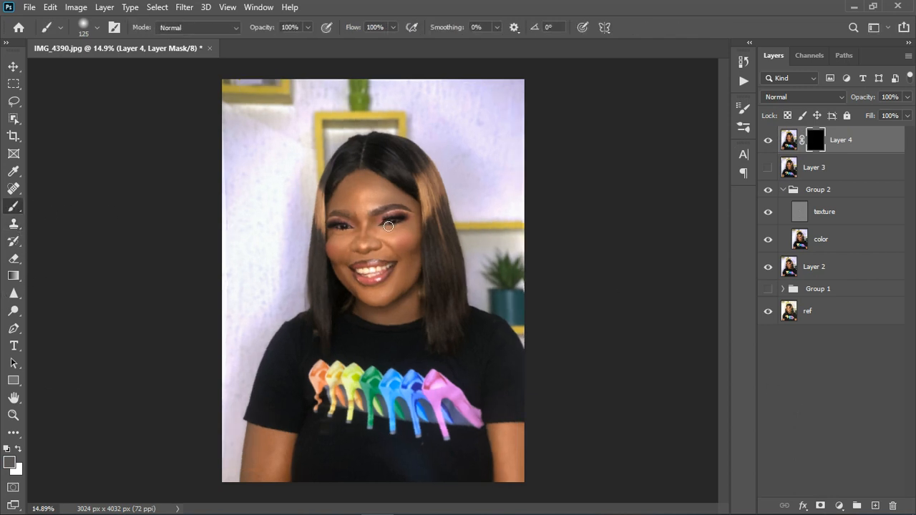
Paint over the face on Layer 4's mask with a soft brush, enlarging it to 2300 px.
key(bracketright)
key(bracketright)
key(bracketright)
key(bracketright)
key(bracketright)
key(bracketright)
key(bracketright)
key(bracketright)
key(bracketright)
key(bracketright)
key(bracketright)
key(bracketright)
key(bracketright)
key(bracketright)
key(bracketright)
key(bracketright)
key(bracketright)
key(bracketright)
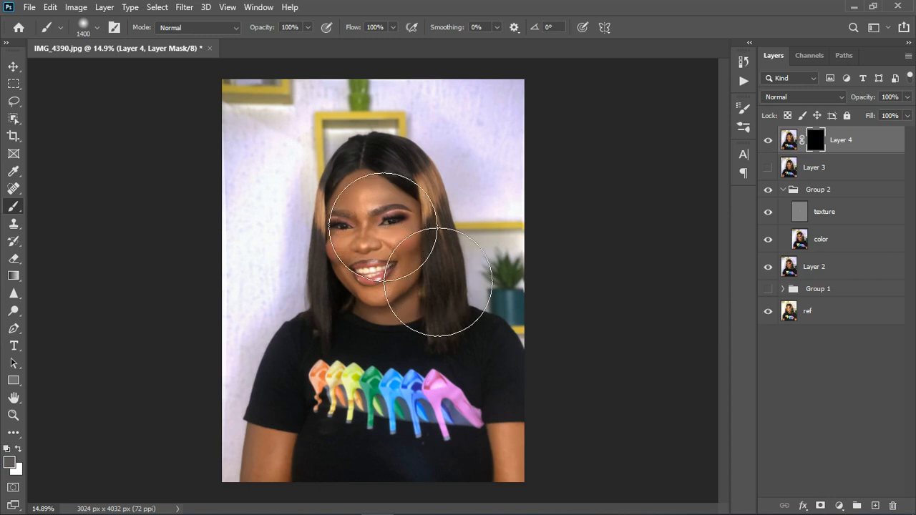
key(bracketright)
key(bracketright)
key(bracketright)
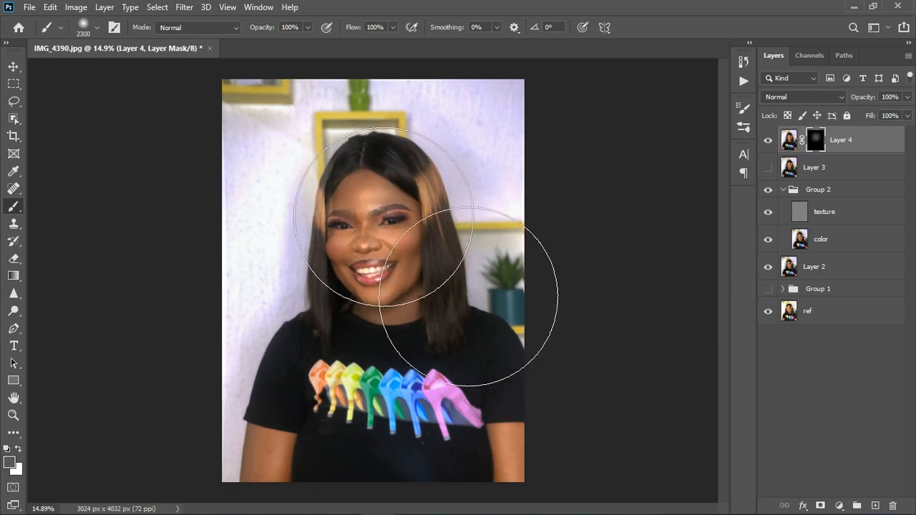
Set the brush hardness to 100% and paint over the head on Layer 4's mask.
click(97, 28)
drag(80, 103, 220, 102)
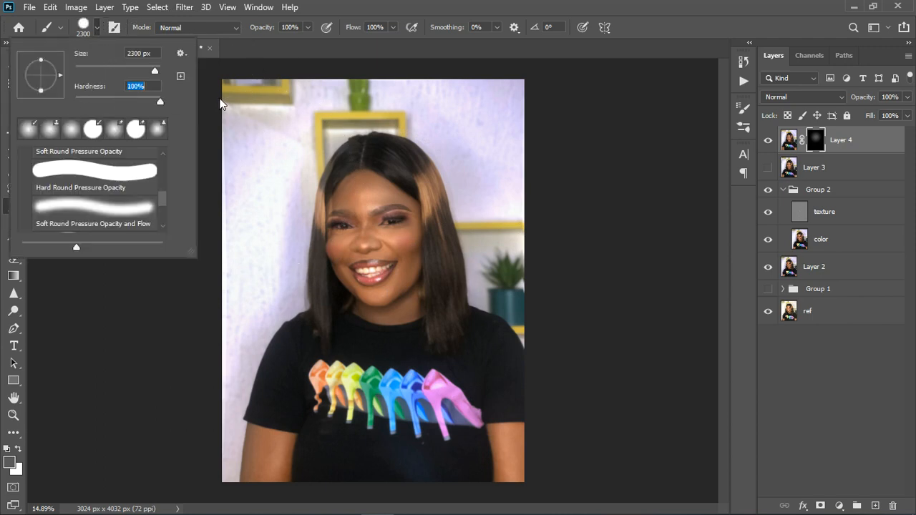
click(384, 203)
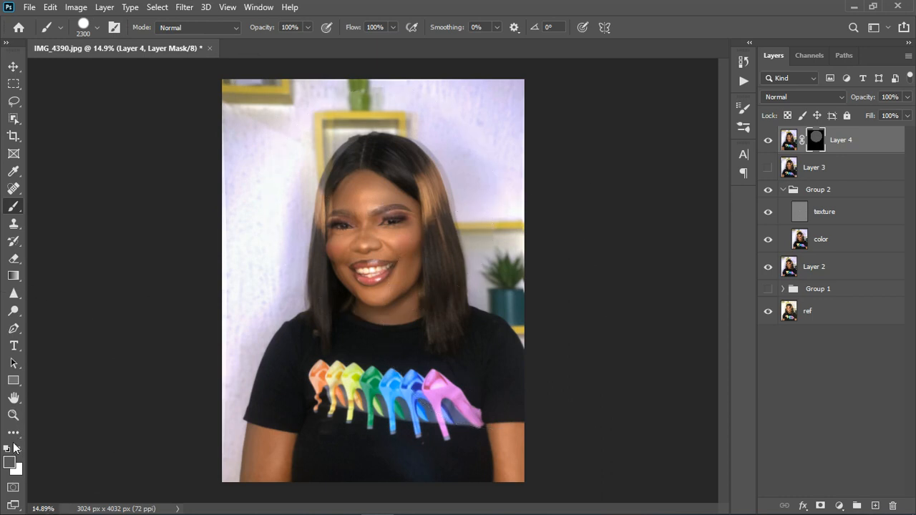
Paint white over the head on Layer 4's mask with the hard 2300 px brush.
key(x)
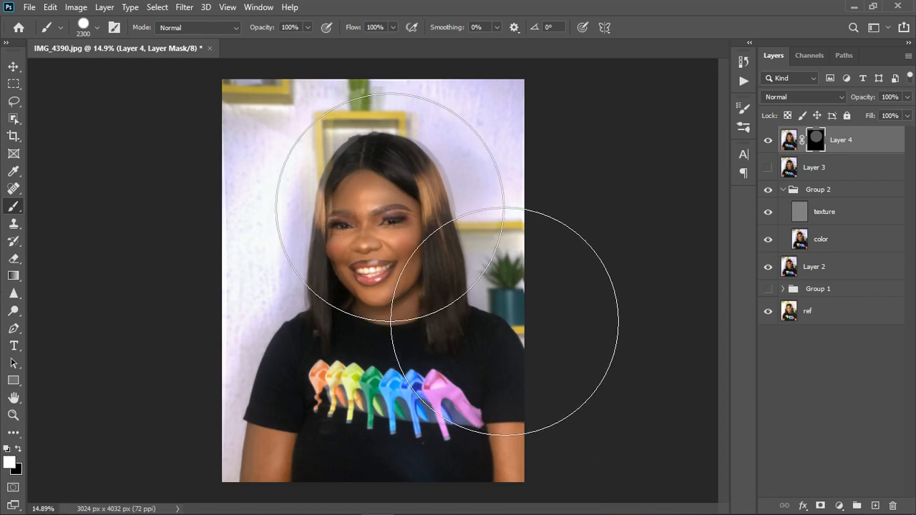
drag(383, 203, 370, 175)
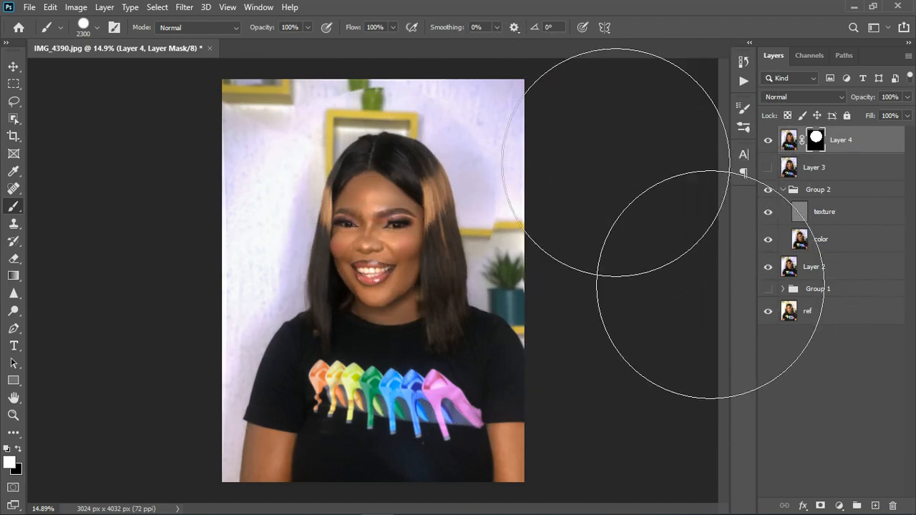
Set the brush hardness to 0%, reduce its size to 700 px, and paint white around the masked head area and yellow shelf beside the plant.
click(97, 28)
drag(112, 101, 76, 101)
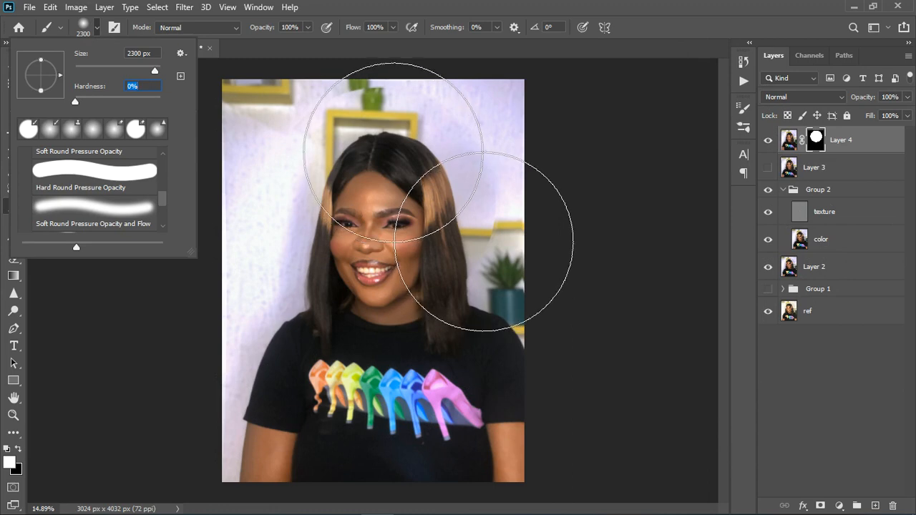
click(100, 30)
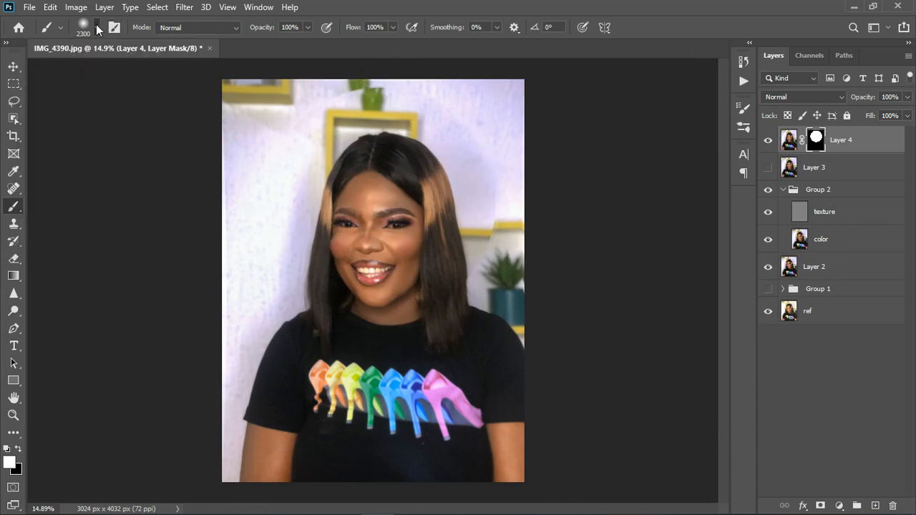
scroll(315, 131, up, 2)
key(bracketleft)
key(bracketleft)
key(bracketleft)
key(bracketleft)
key(bracketleft)
key(bracketleft)
key(bracketleft)
key(bracketleft)
key(bracketleft)
key(bracketleft)
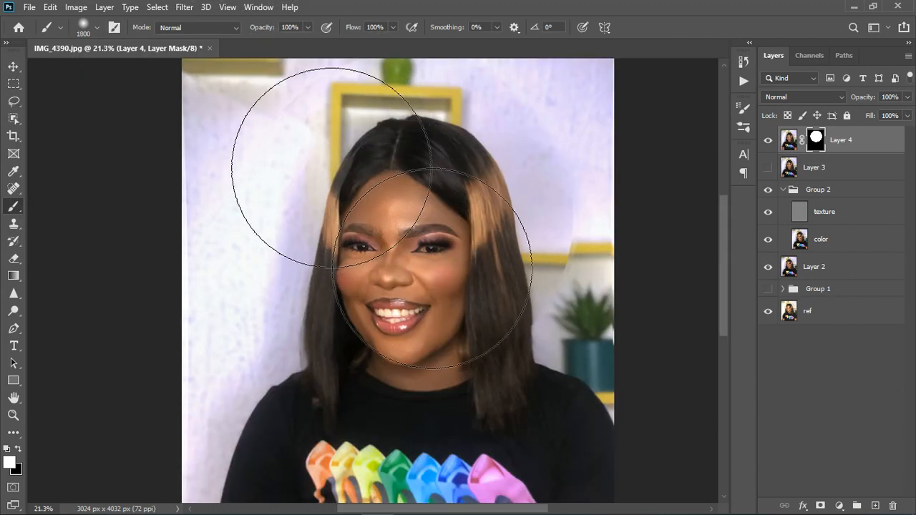
key(bracketleft)
key(bracketleft)
key(bracketleft)
key(bracketleft)
key(bracketleft)
key(bracketleft)
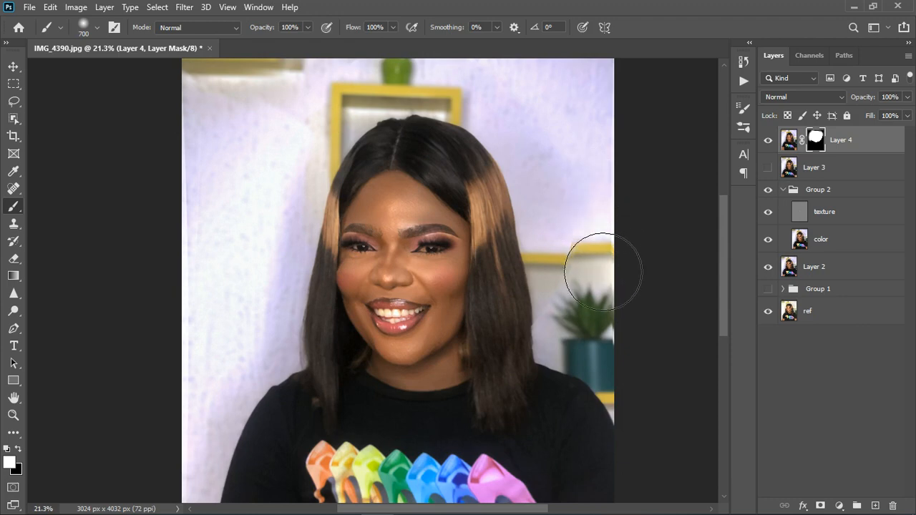
mouse_move(603, 272)
mouse_down()
mouse_move(604, 293)
mouse_move(615, 291)
mouse_up()
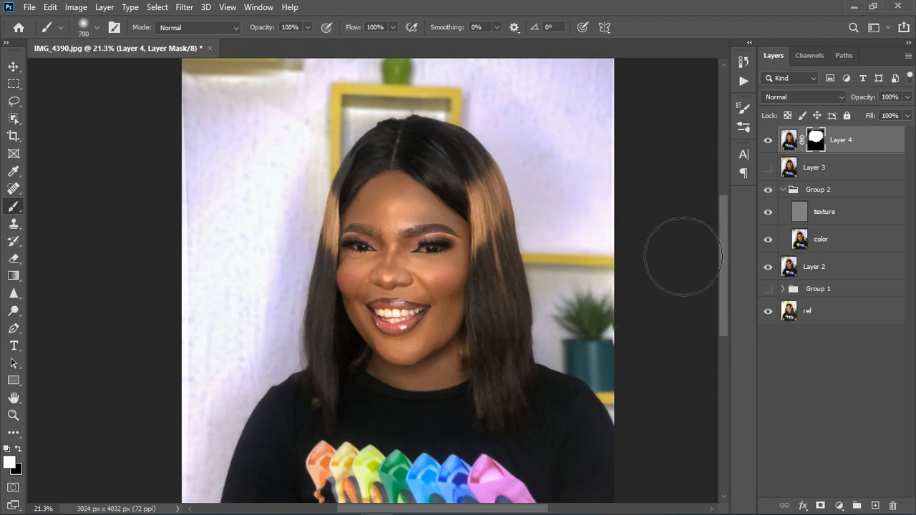
scroll(644, 214, down, 2)
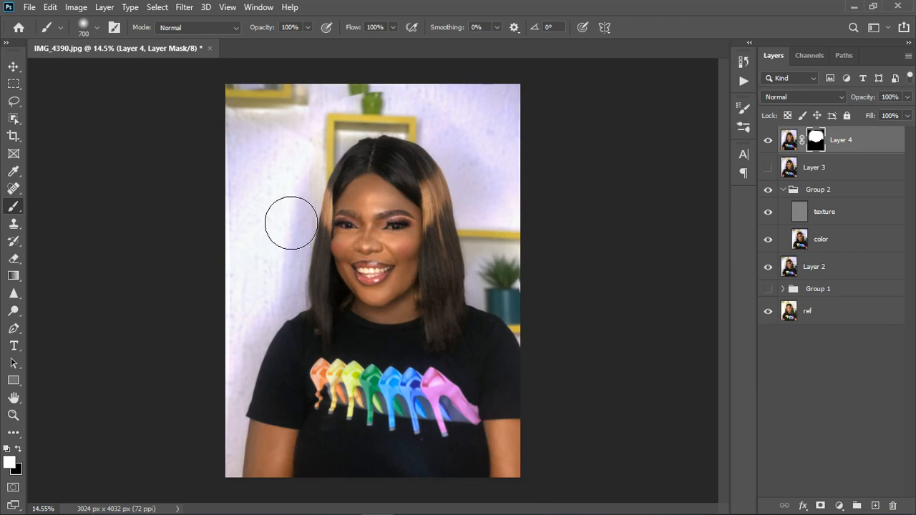
drag(292, 113, 291, 131)
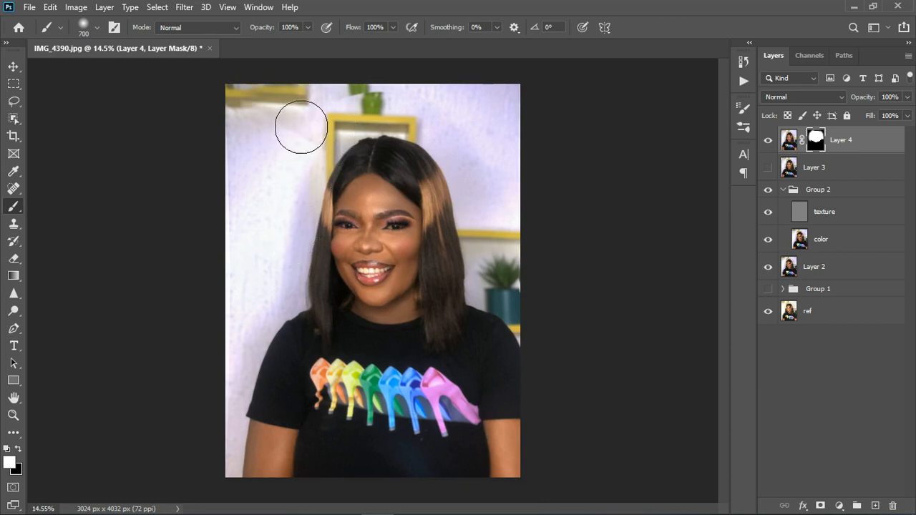
key(ctrl+z)
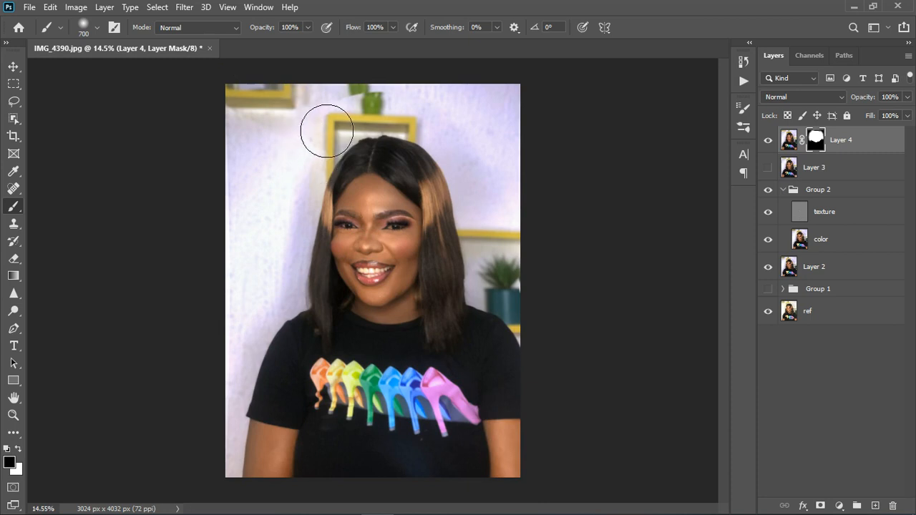
key(x)
key(x)
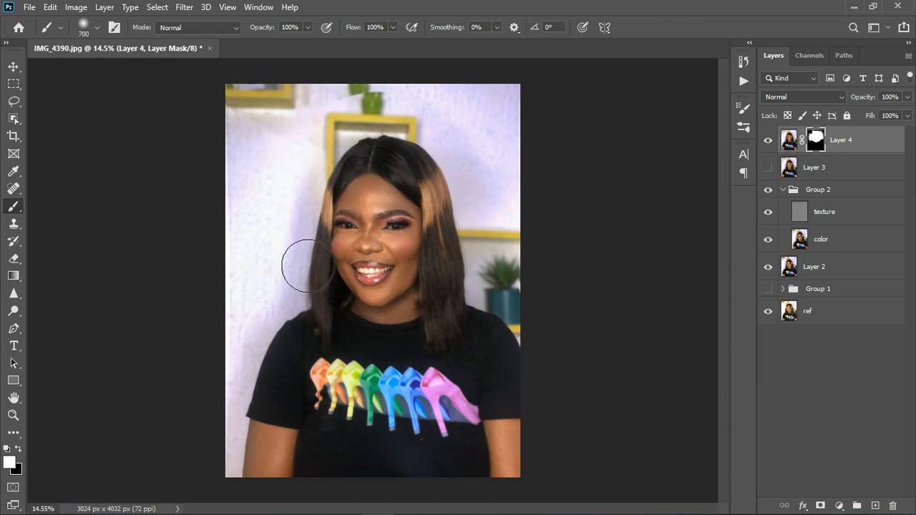
Paint white with the soft 700 px brush over the image-left hair ends, shoulder and sleeve on Layer 4's mask.
mouse_move(296, 302)
mouse_down()
mouse_move(289, 332)
mouse_move(291, 300)
mouse_move(261, 365)
mouse_move(260, 251)
mouse_up()
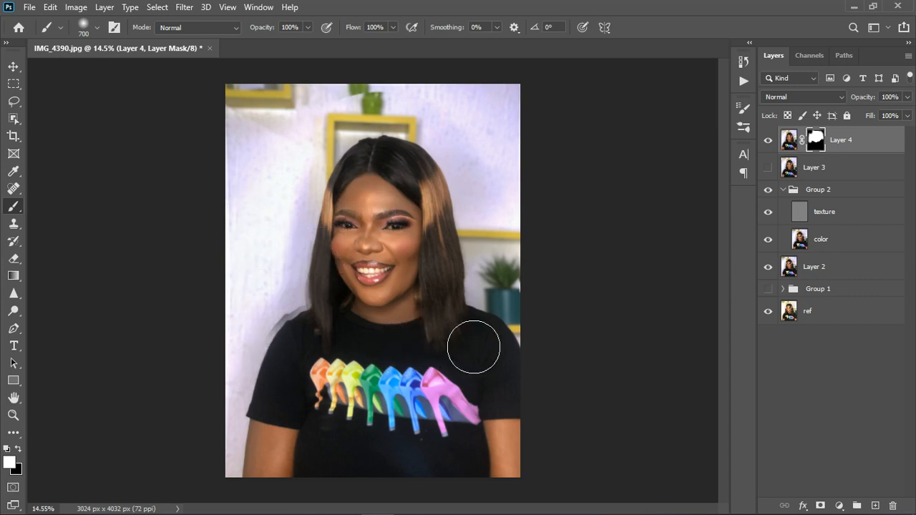
drag(307, 358, 302, 327)
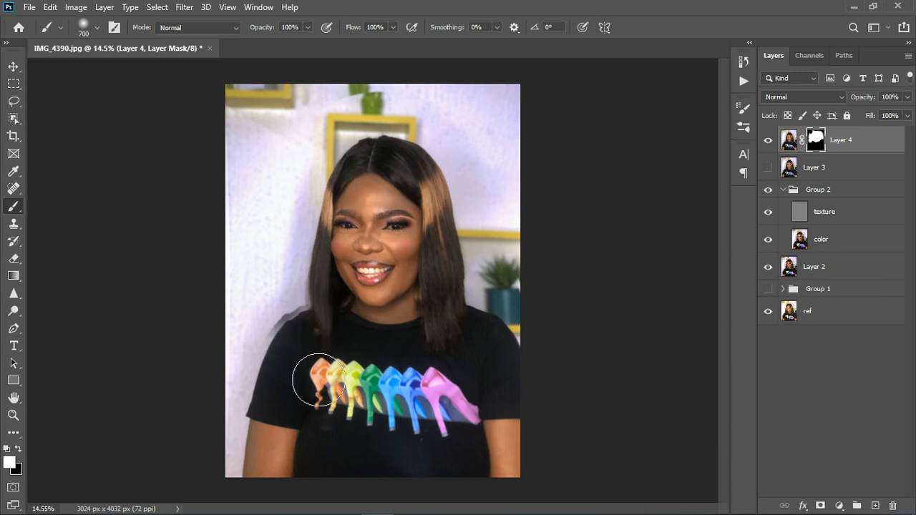
scroll(315, 363, up, 2)
mouse_move(323, 361)
mouse_down()
mouse_move(306, 380)
mouse_move(309, 371)
mouse_move(301, 442)
mouse_up()
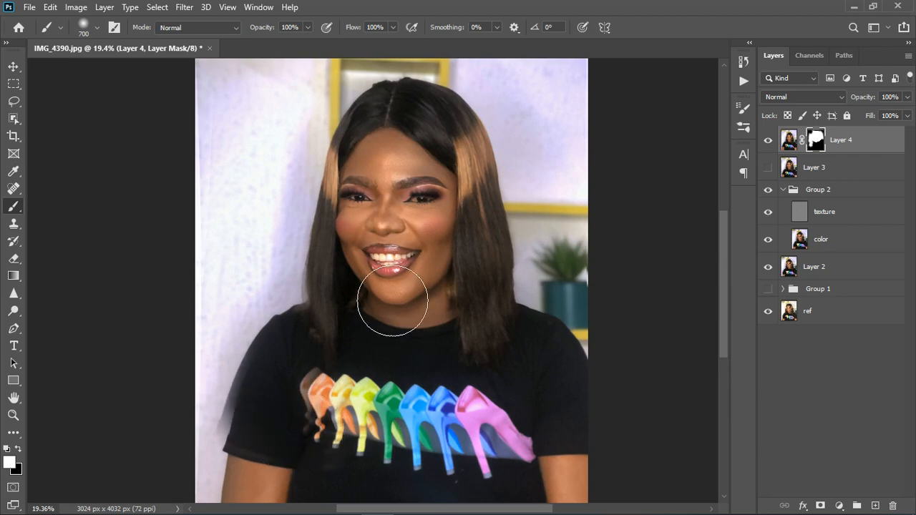
scroll(342, 300, down, 2)
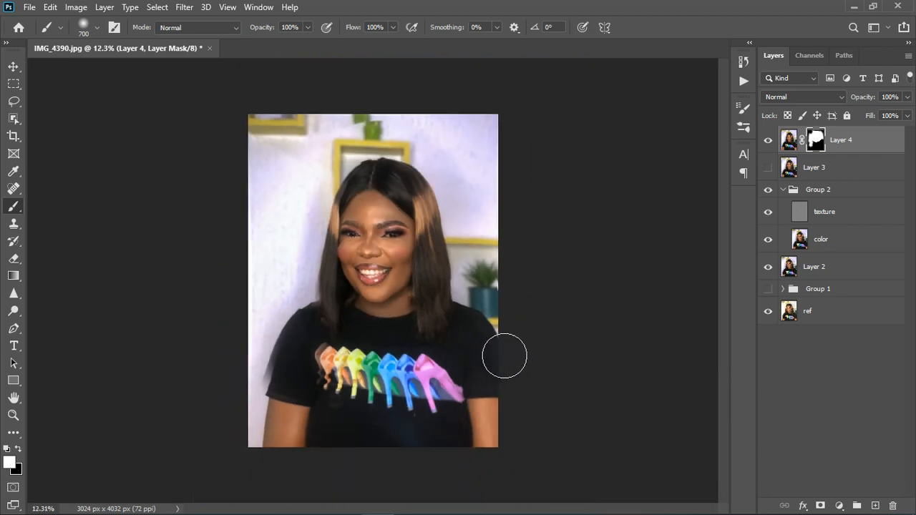
Set the brush hardness to 100% and paint white over the image-left sleeve on Layer 4's mask.
scroll(307, 392, up, 1)
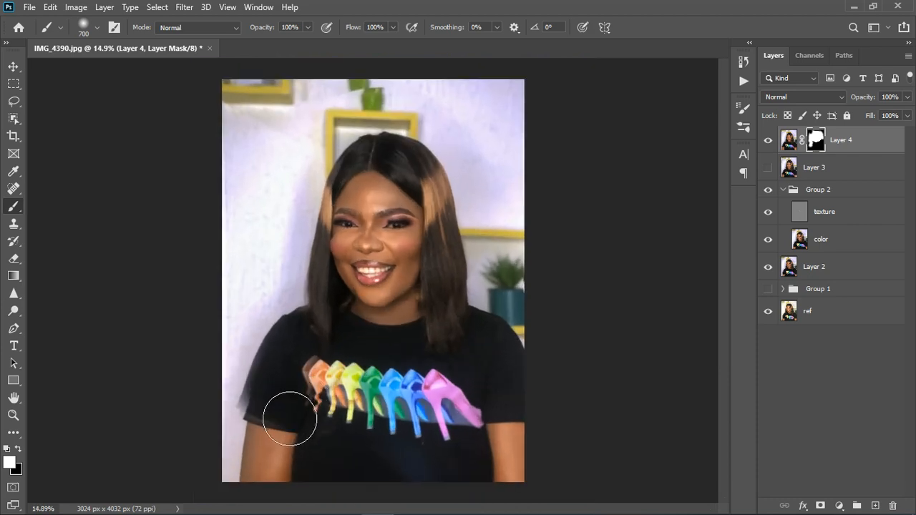
scroll(289, 401, up, 1)
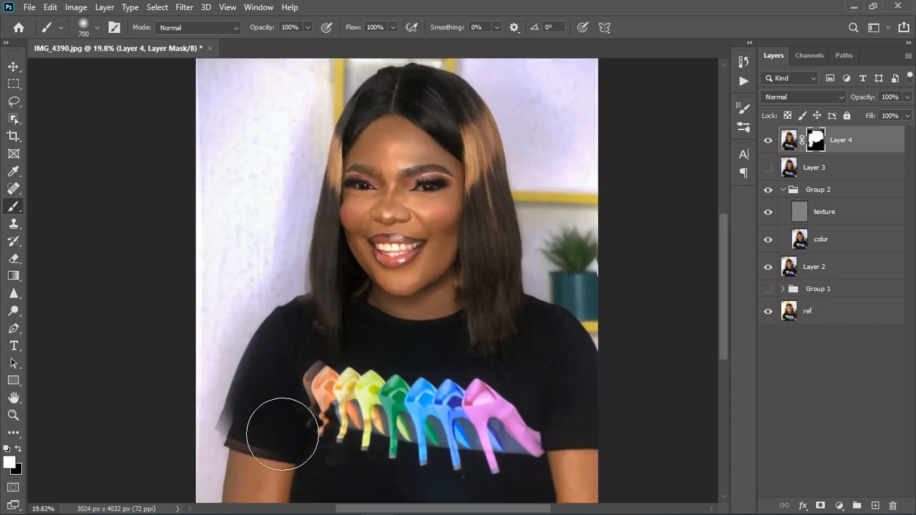
click(96, 28)
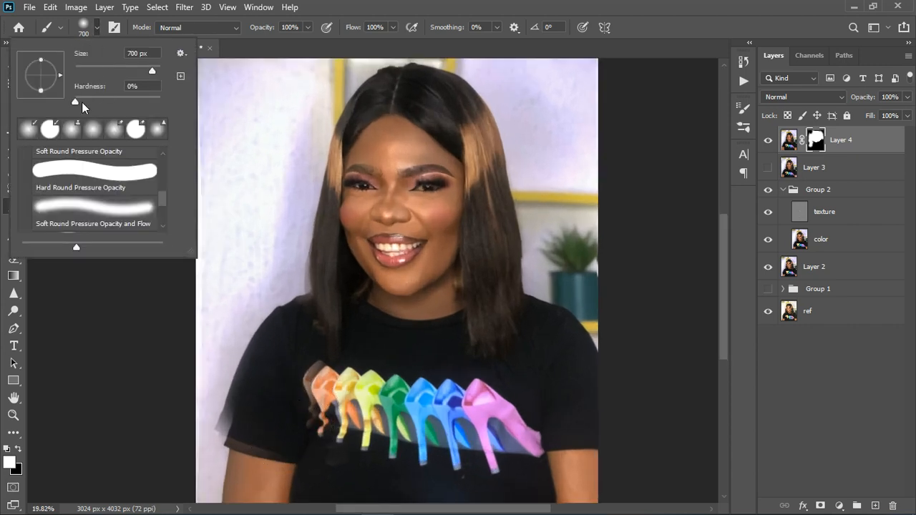
drag(78, 102, 173, 102)
click(266, 392)
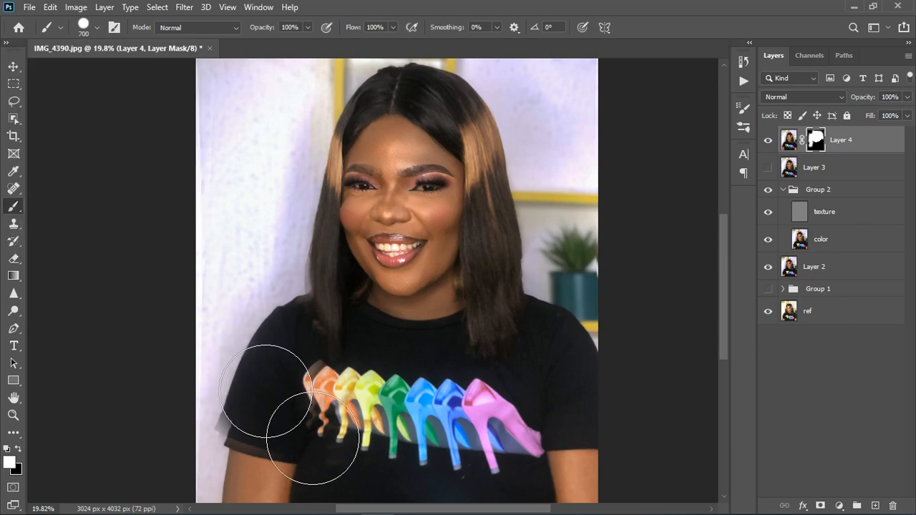
mouse_move(264, 392)
mouse_down()
mouse_move(252, 401)
mouse_move(282, 404)
mouse_up()
scroll(360, 259, down, 1)
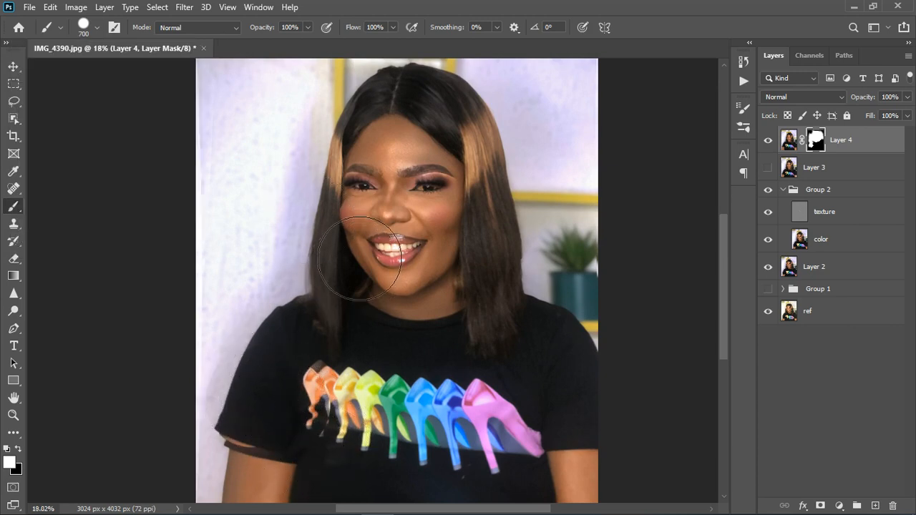
scroll(360, 258, down, 1)
Paint black with a 300 px brush on Layer 4's mask over the doubled sleeve hem, duplicate orange shoe and outer sleeve edge.
scroll(358, 476, up, 3)
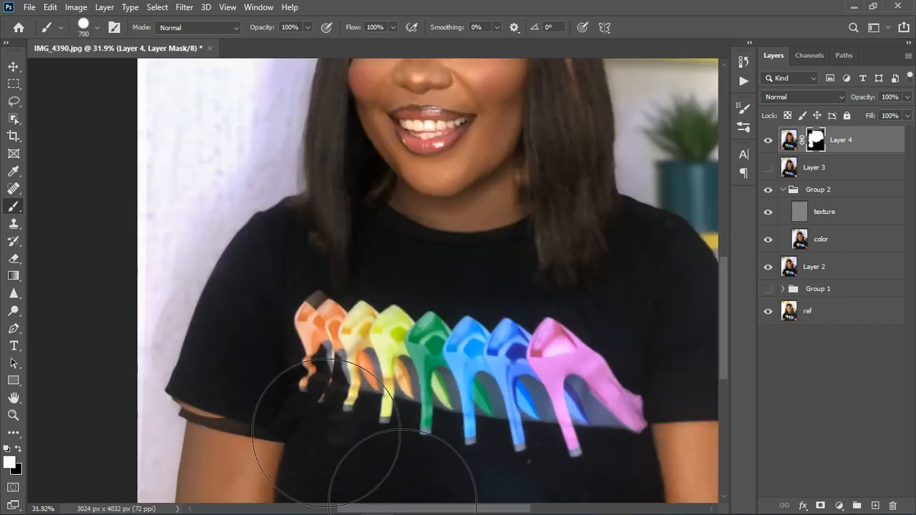
scroll(326, 433, up, 1)
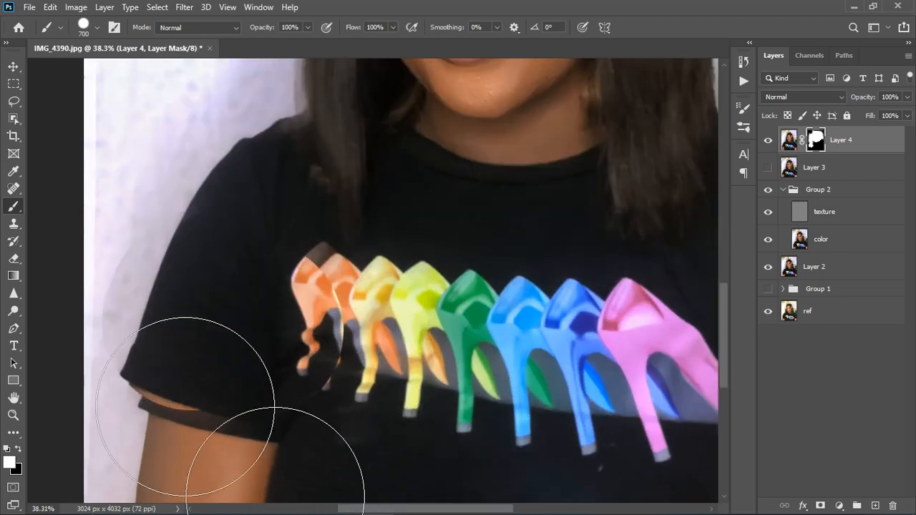
key(bracketleft)
key(bracketleft)
key(bracketleft)
key(bracketleft)
key(x)
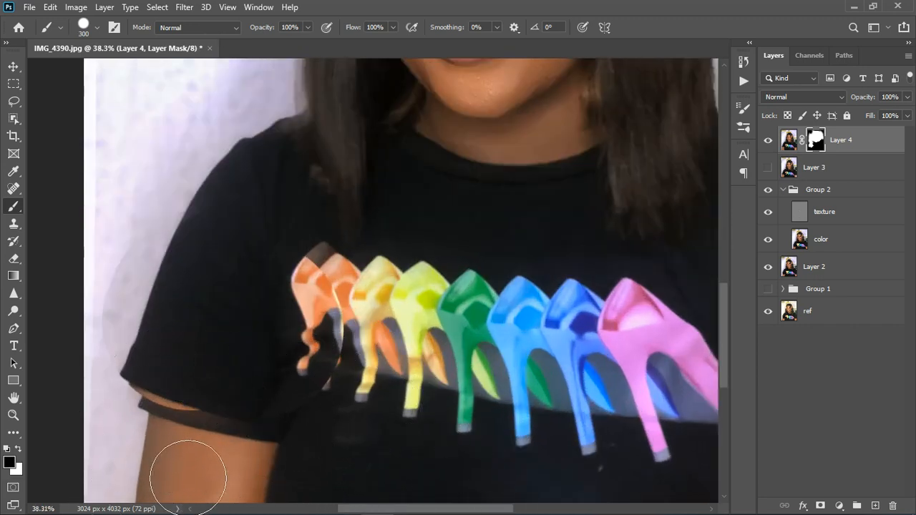
mouse_move(188, 478)
mouse_down()
mouse_move(234, 490)
mouse_move(206, 479)
mouse_move(218, 480)
mouse_move(186, 450)
mouse_up()
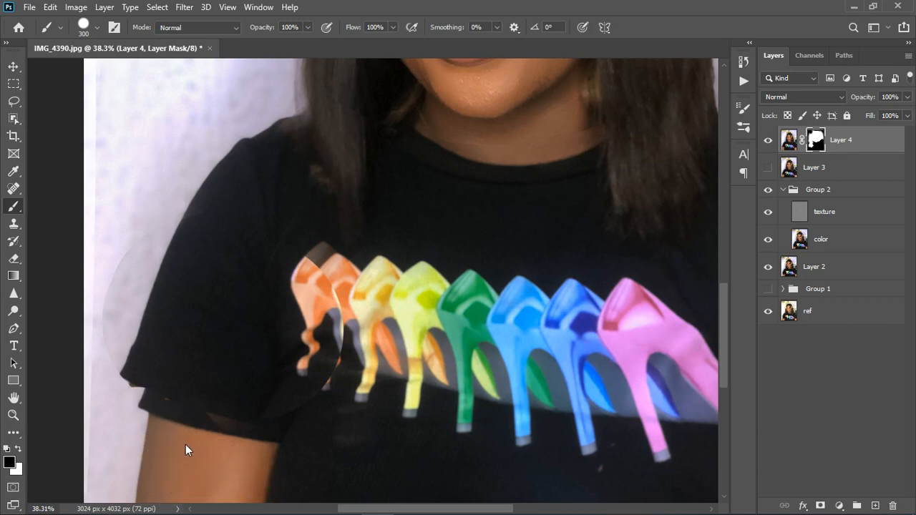
mouse_move(331, 460)
mouse_down()
mouse_move(379, 307)
mouse_move(322, 268)
mouse_move(358, 351)
mouse_up()
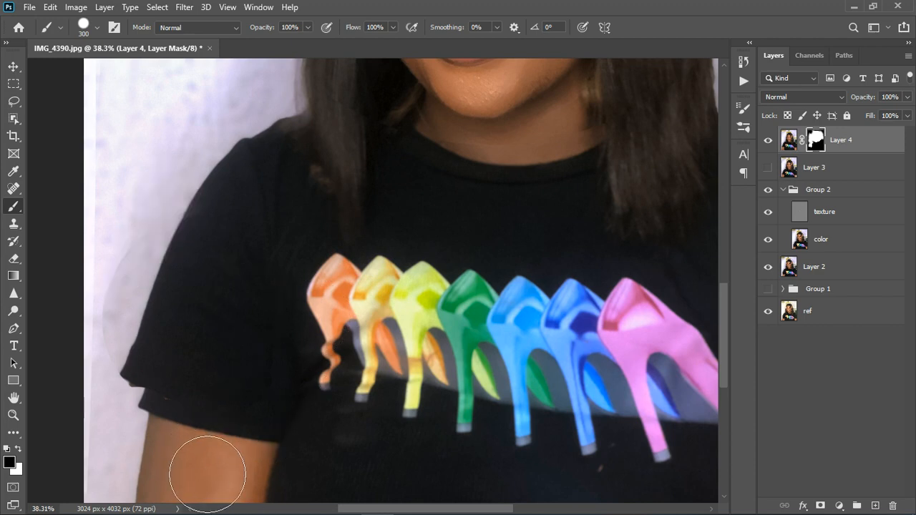
scroll(182, 397, down, 3)
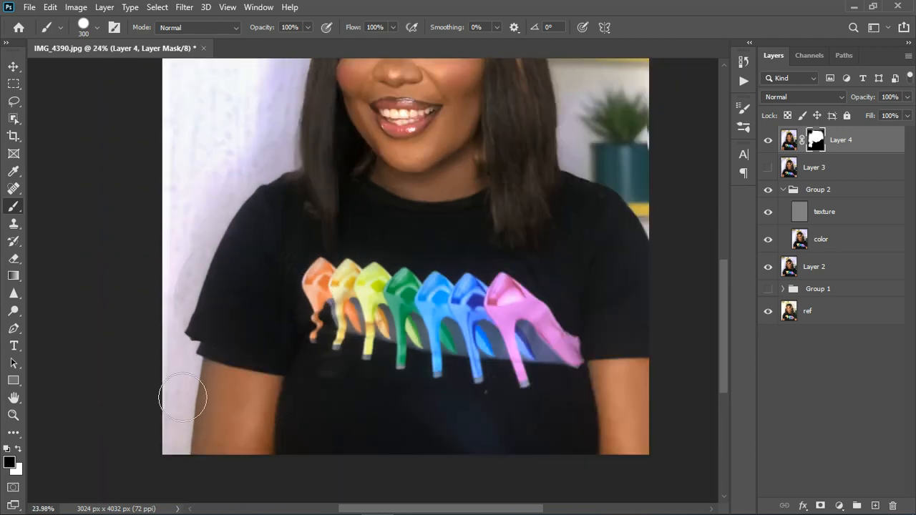
mouse_move(182, 397)
mouse_down()
mouse_move(209, 280)
mouse_move(195, 381)
mouse_move(194, 339)
mouse_move(201, 331)
mouse_move(194, 379)
mouse_move(200, 335)
mouse_move(212, 343)
mouse_move(226, 269)
mouse_up()
Set the brush hardness to 0%, try a black stroke along the outer sleeve edge, and undo it.
scroll(204, 337, up, 2)
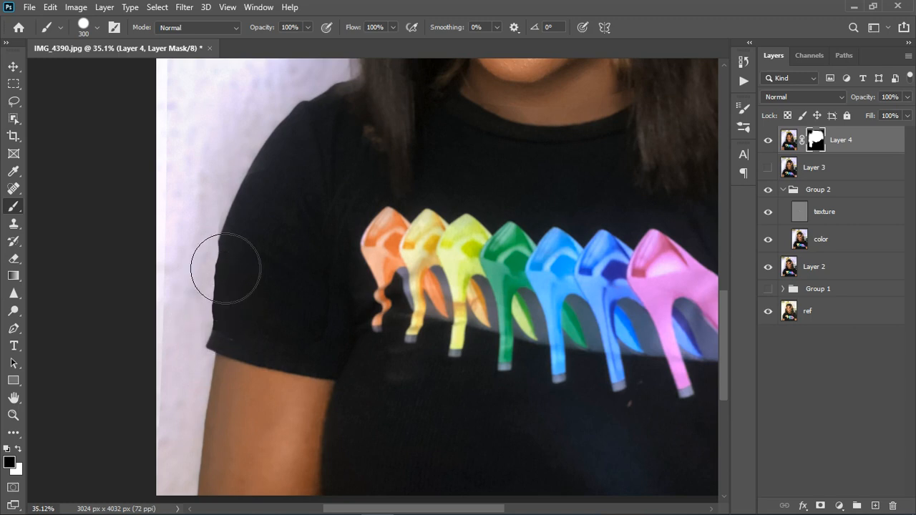
click(98, 29)
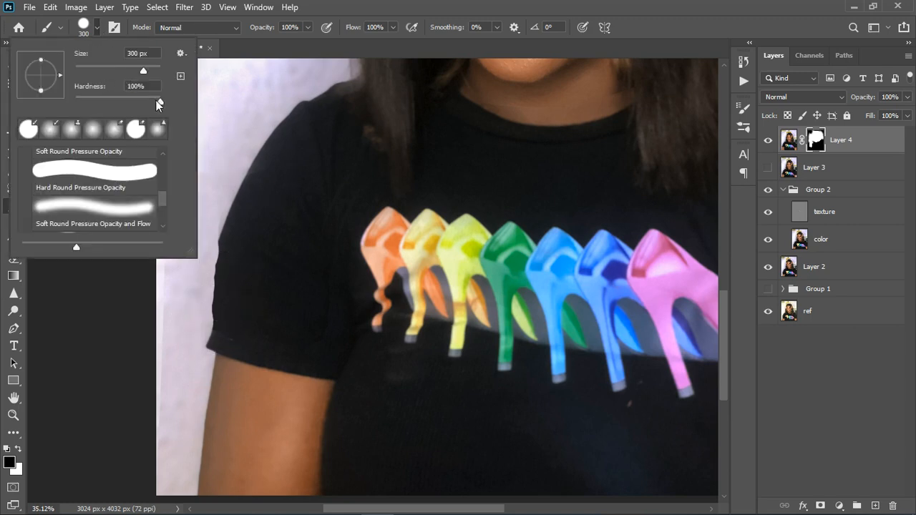
drag(91, 103, 59, 103)
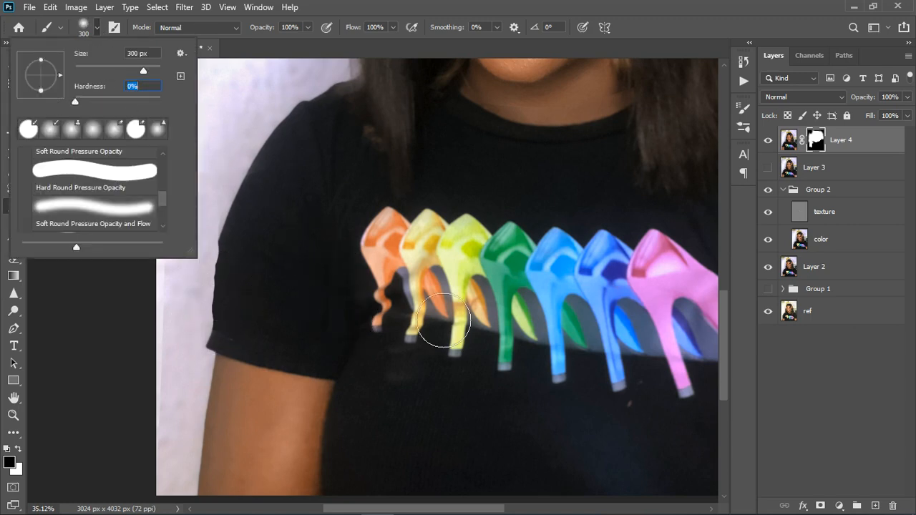
click(443, 313)
drag(219, 258, 219, 259)
key(ctrl+z)
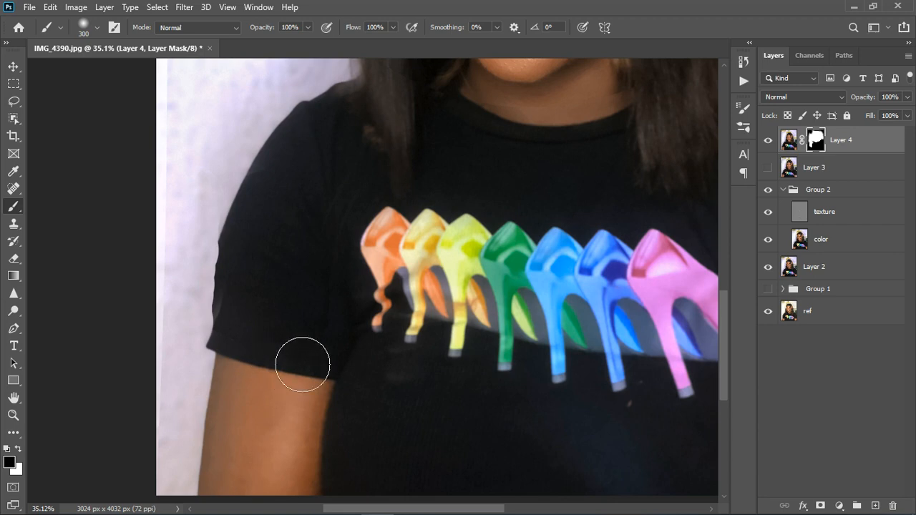
Touch up the image-left sleeve hem on Layer 4's mask with the soft 300 px brush.
key(x)
click(247, 354)
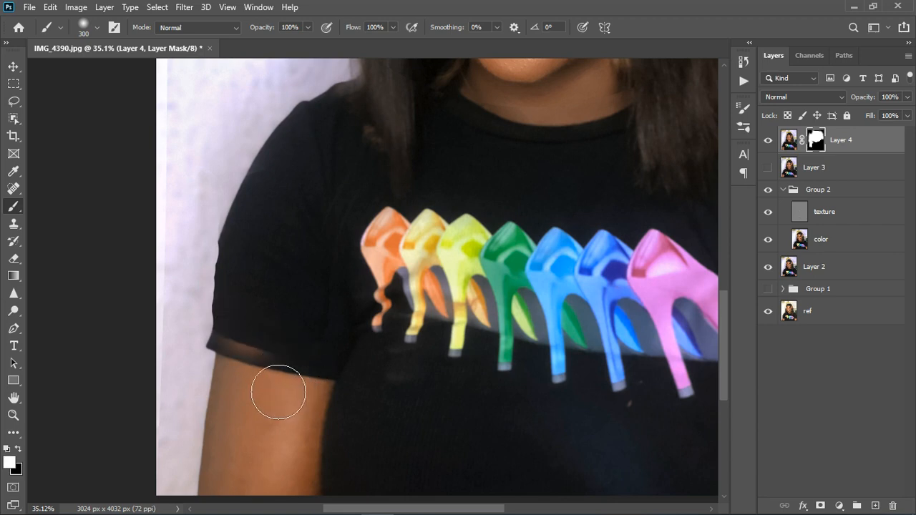
drag(246, 396, 286, 415)
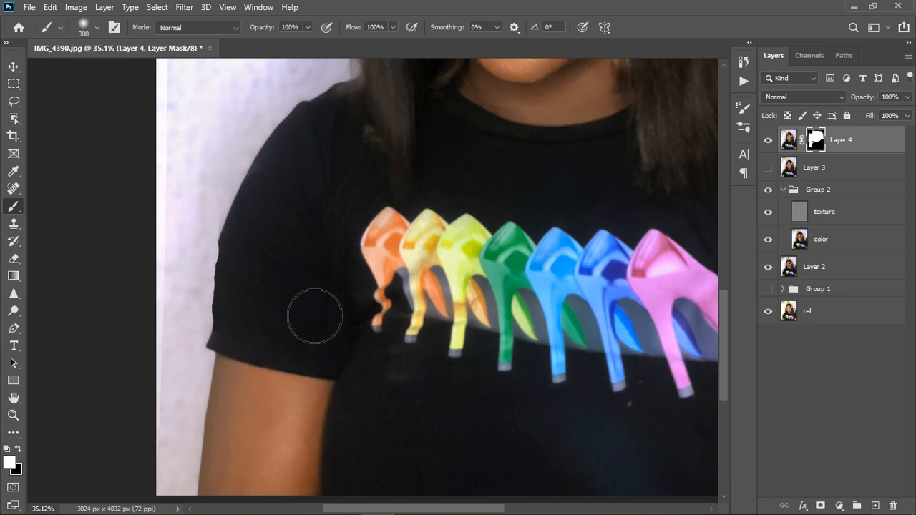
Paint white over the image-right hair ends and shoulder on Layer 4's mask with the soft 300 px brush.
scroll(313, 313, down, 5)
scroll(370, 310, up, 4)
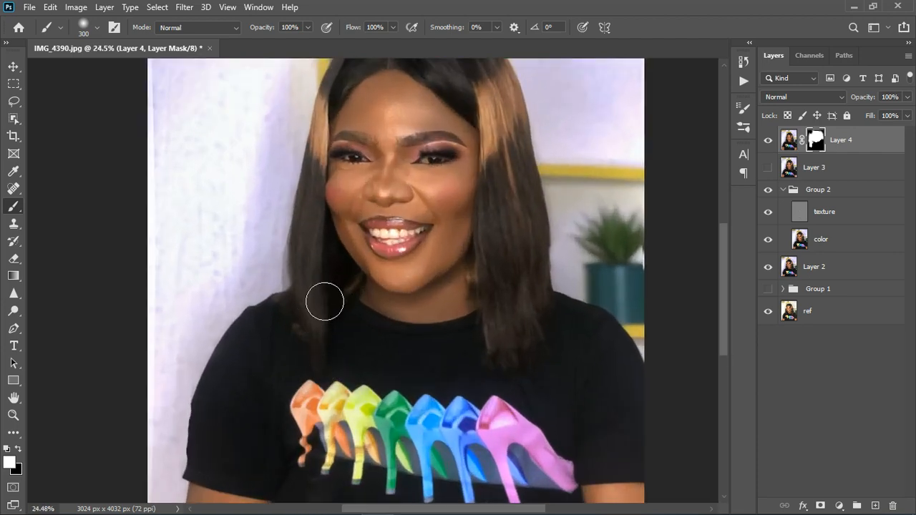
mouse_move(516, 341)
mouse_down()
mouse_move(549, 342)
mouse_move(593, 353)
mouse_move(596, 389)
mouse_up()
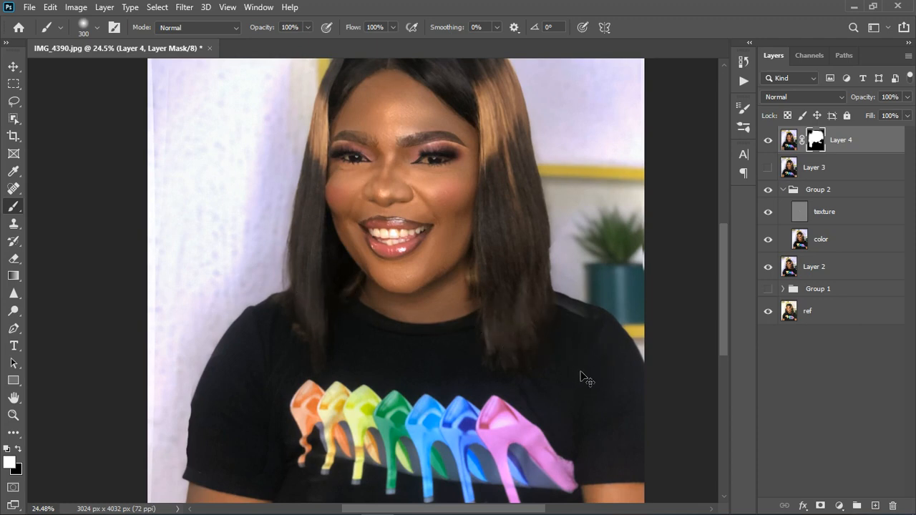
scroll(525, 362, down, 4)
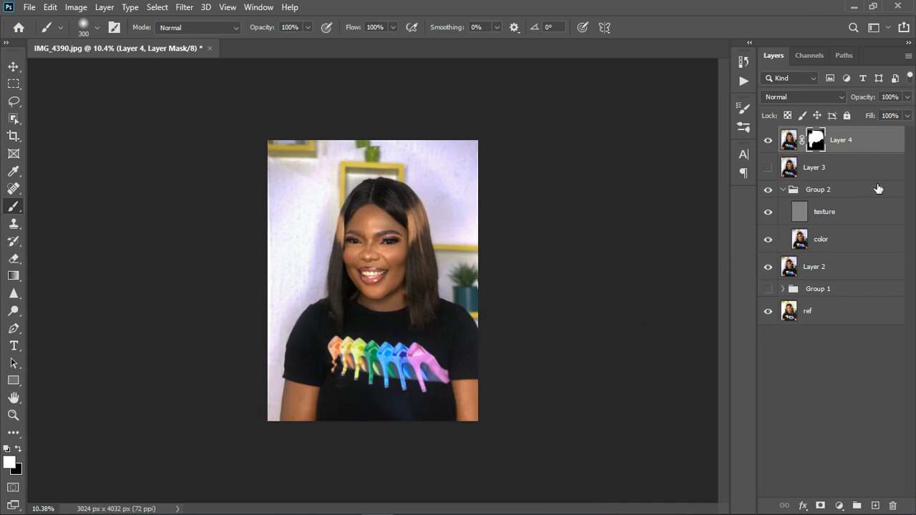
Stamp all visible layers into a new top layer and add a Solid Color fill layer above it.
key(ctrl+shift+alt+e)
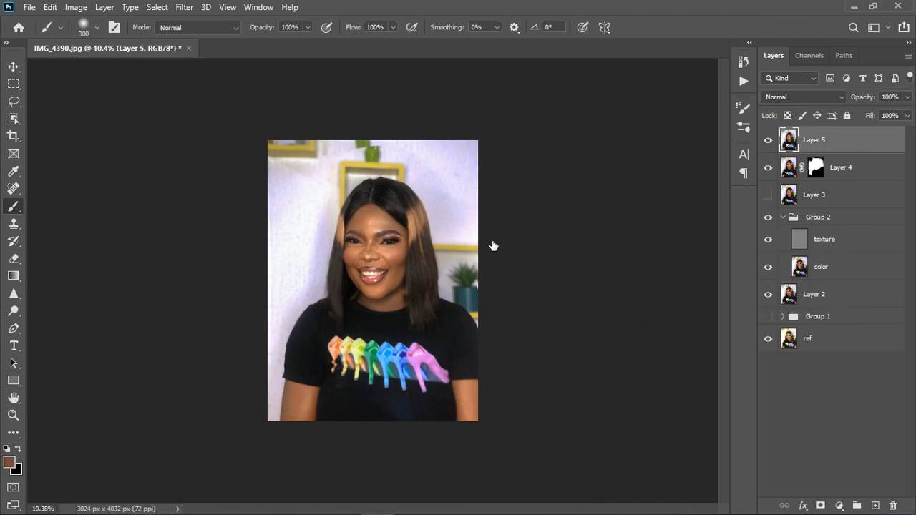
scroll(384, 251, up, 2)
scroll(402, 277, up, 2)
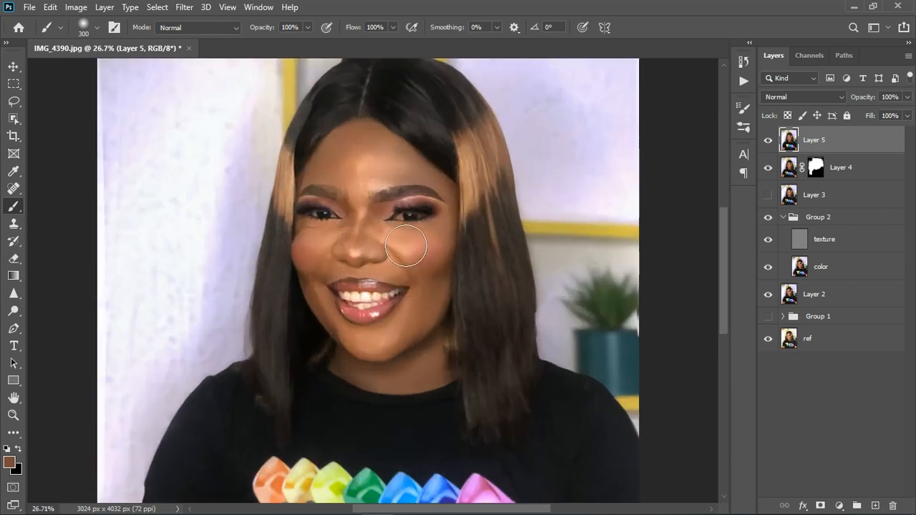
scroll(400, 240, down, 1)
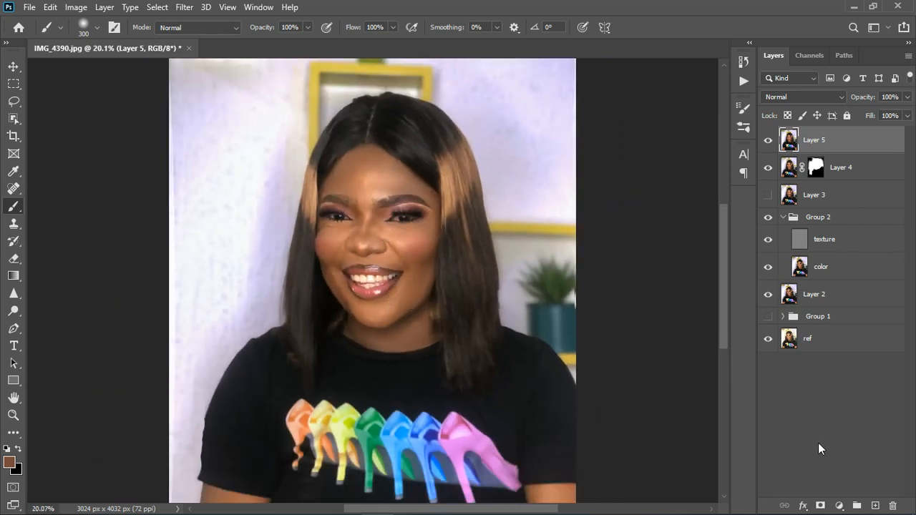
click(839, 506)
click(843, 269)
click(865, 217)
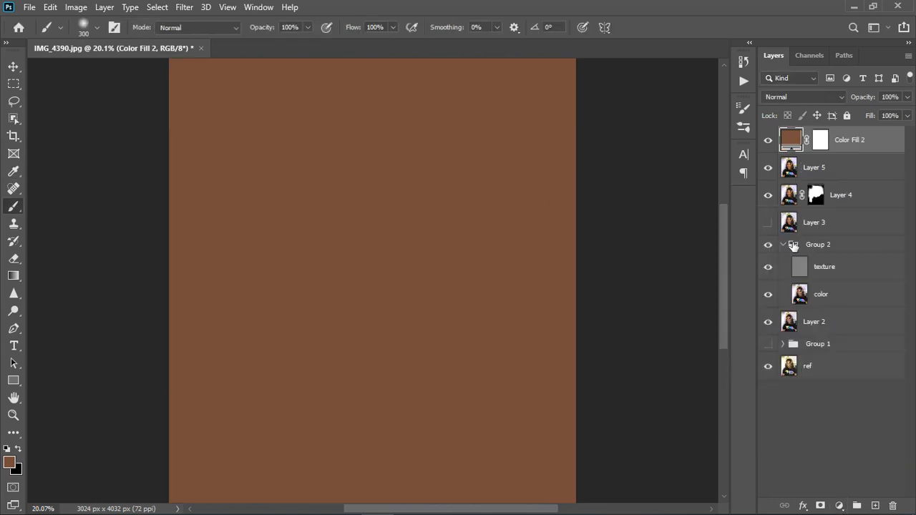
Recolor the Solid Color fill with a tone sampled just below the image-right eye, brightened to #ac7b5c.
click(769, 141)
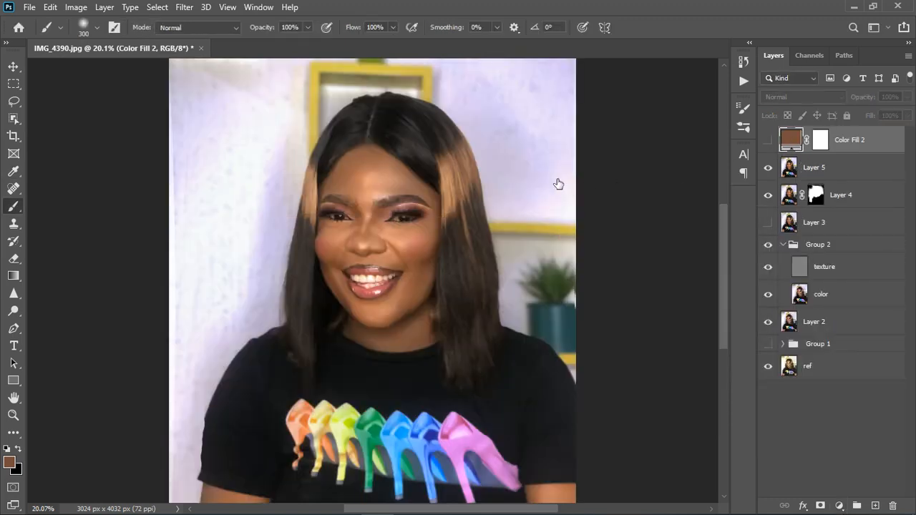
click(400, 228)
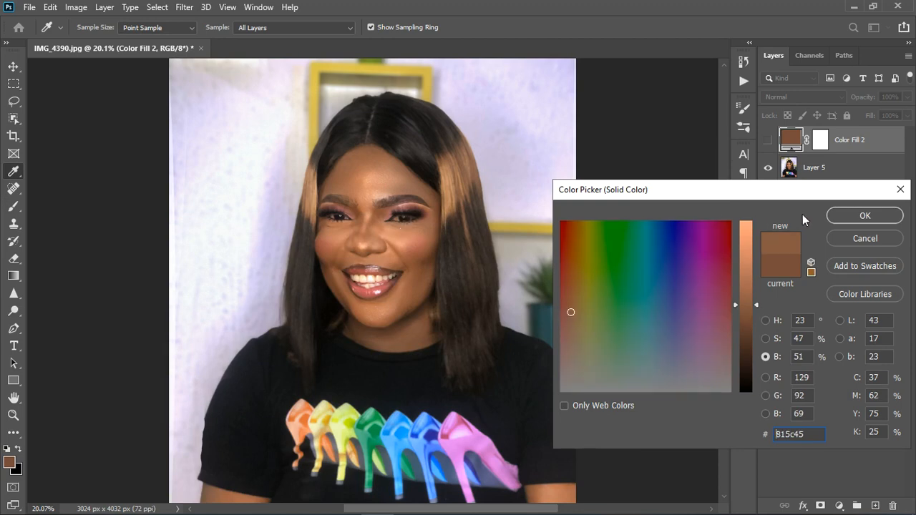
drag(760, 305, 755, 265)
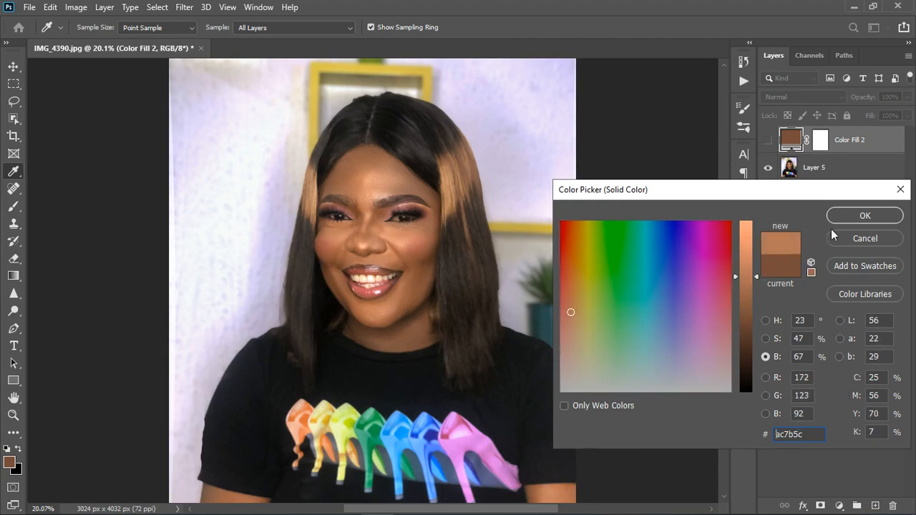
click(855, 215)
key(b)
click(775, 143)
Set Color Fill 2's blend mode to Divide and invert its layer mask to black.
click(802, 97)
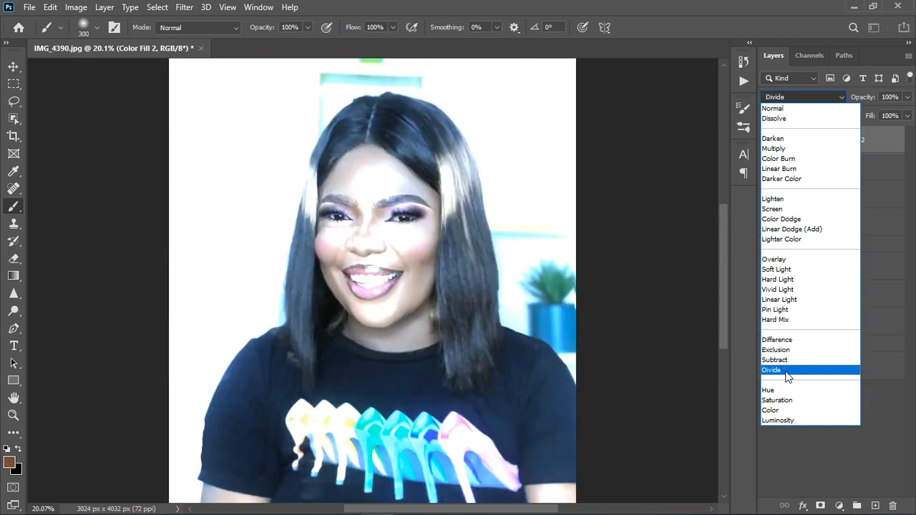
click(786, 370)
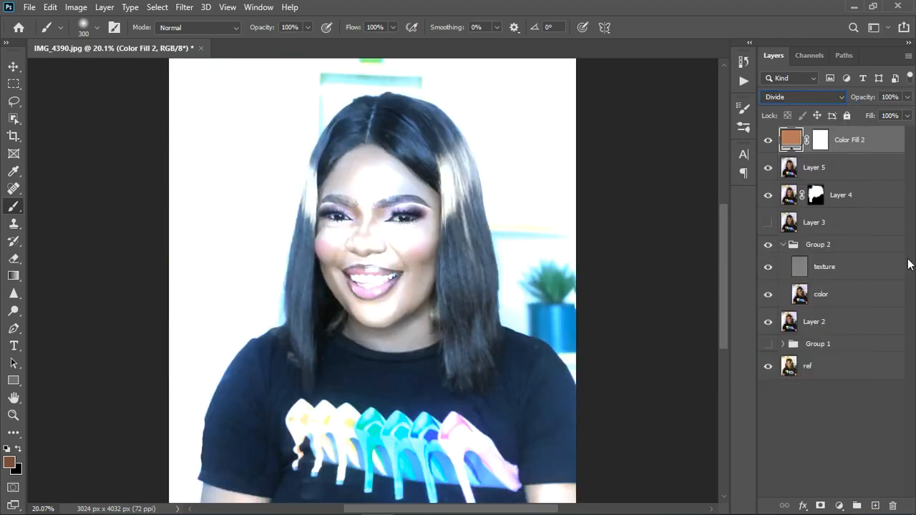
click(821, 140)
key(ctrl+i)
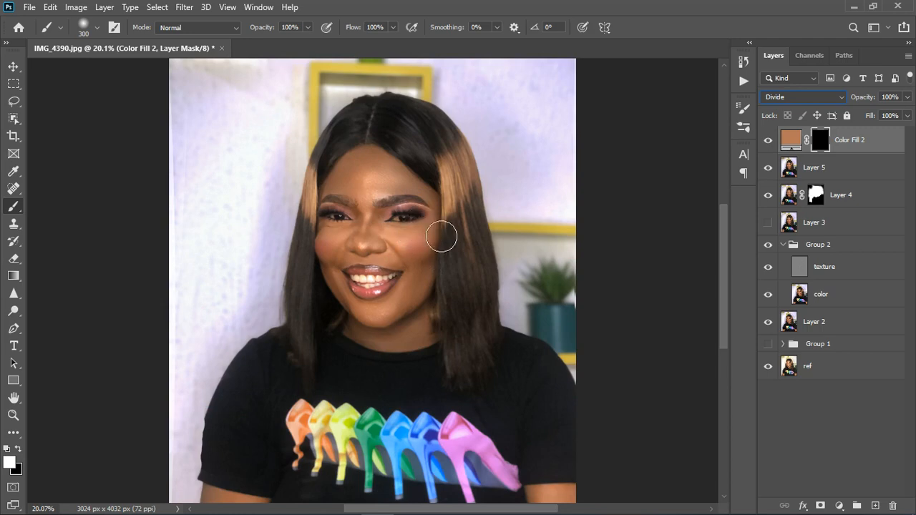
click(790, 139)
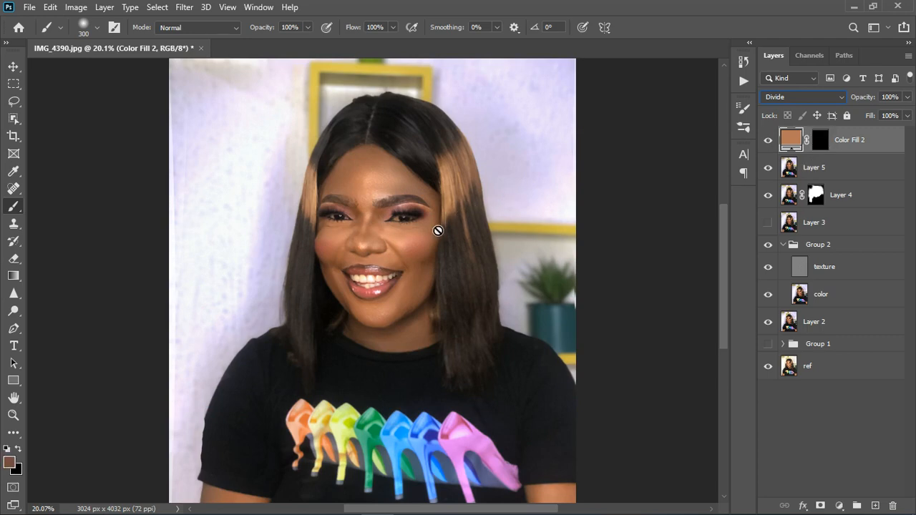
click(435, 230)
click(448, 202)
Paint white with a 45 px brush on Color Fill 2's mask over the whites of the image-right eye.
scroll(415, 213, up, 5)
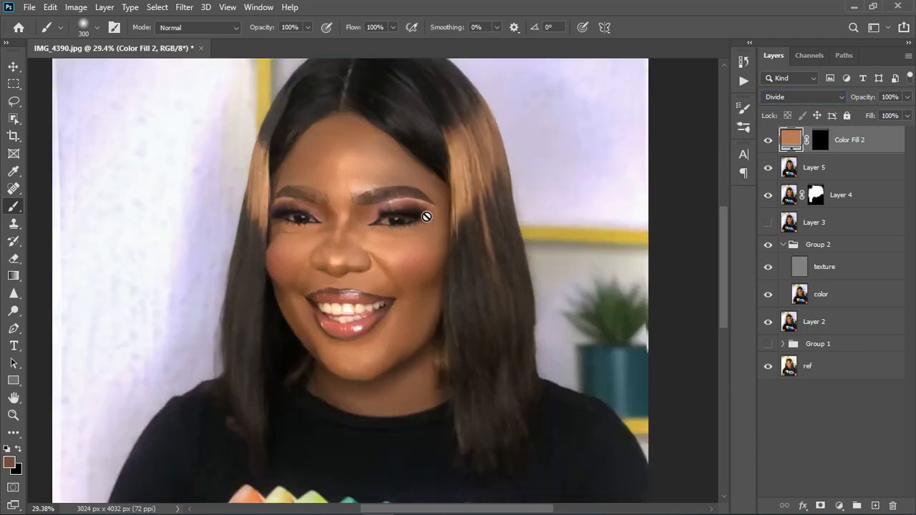
scroll(394, 216, up, 4)
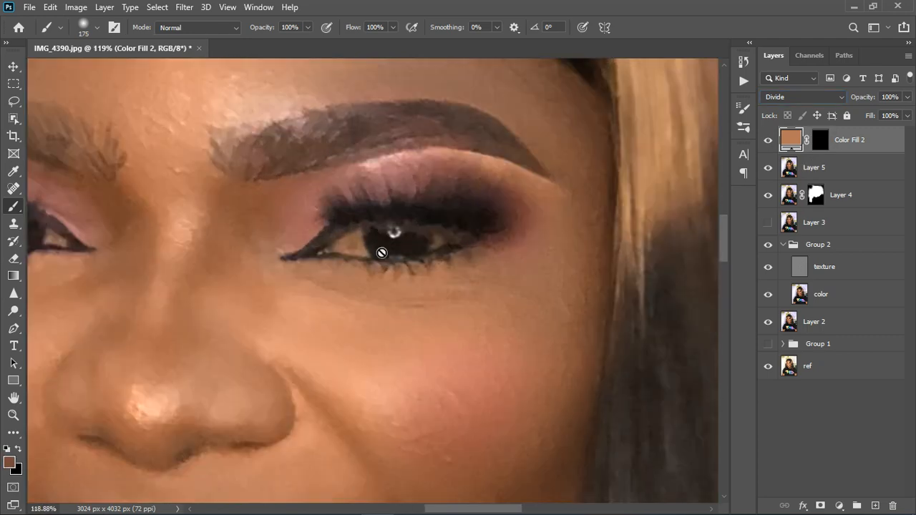
click(821, 145)
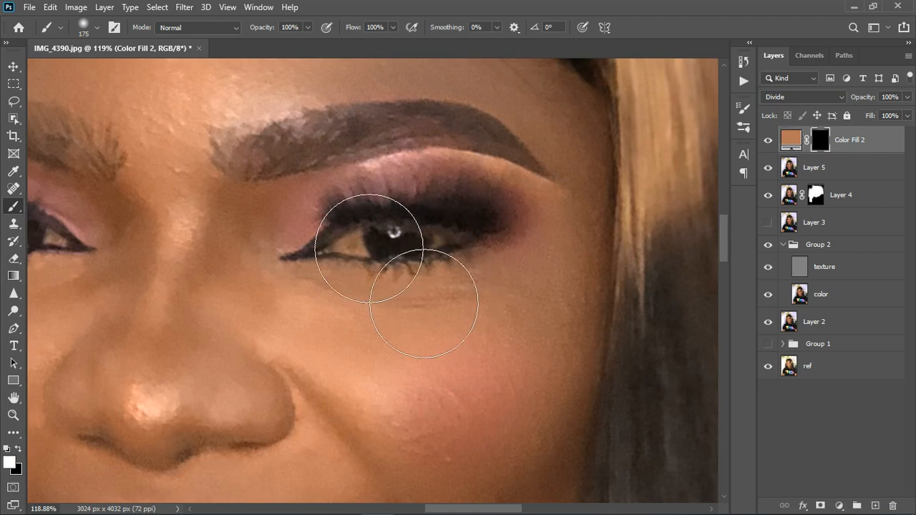
key(bracketleft)
key(bracketleft)
key(bracketleft)
key(bracketleft)
key(bracketleft)
key(bracketleft)
key(bracketleft)
key(bracketleft)
key(bracketleft)
drag(351, 246, 360, 256)
drag(442, 247, 449, 257)
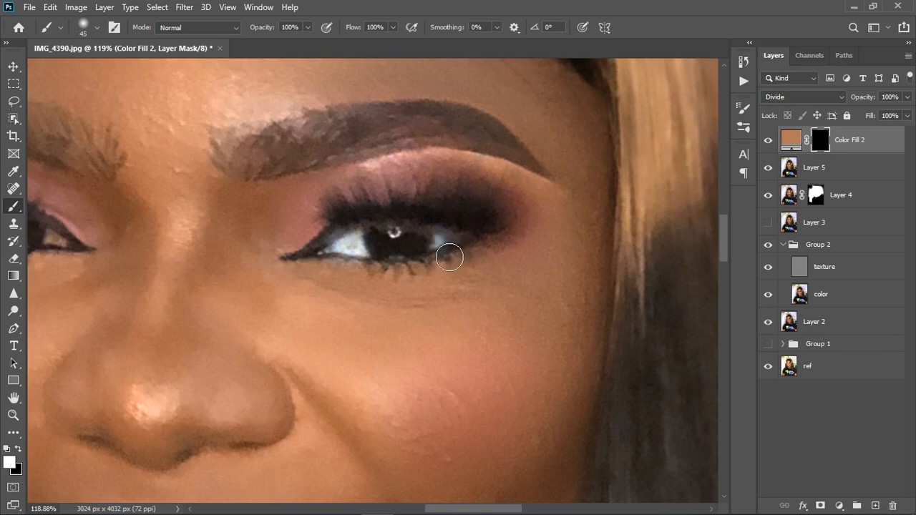
Whiten the image-left eye on Color Fill 2's mask with the 45 px brush.
scroll(665, 263, down, 4)
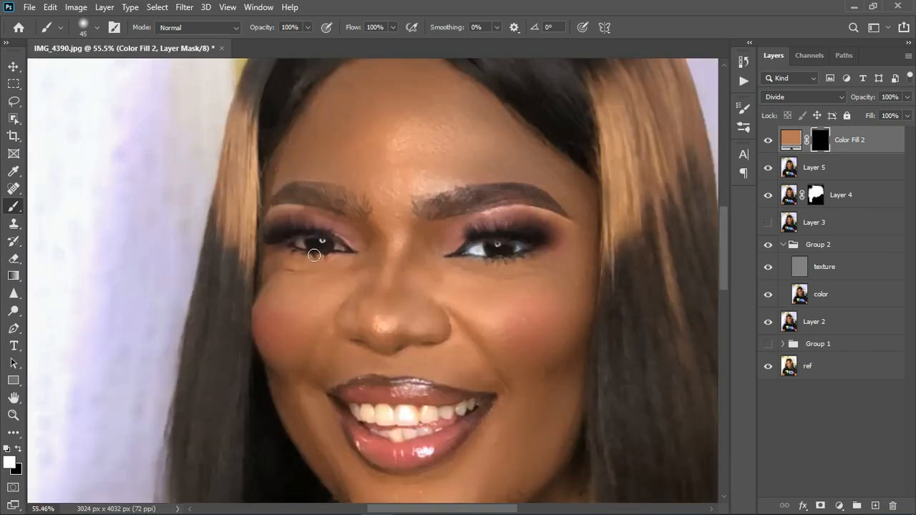
scroll(313, 255, up, 2)
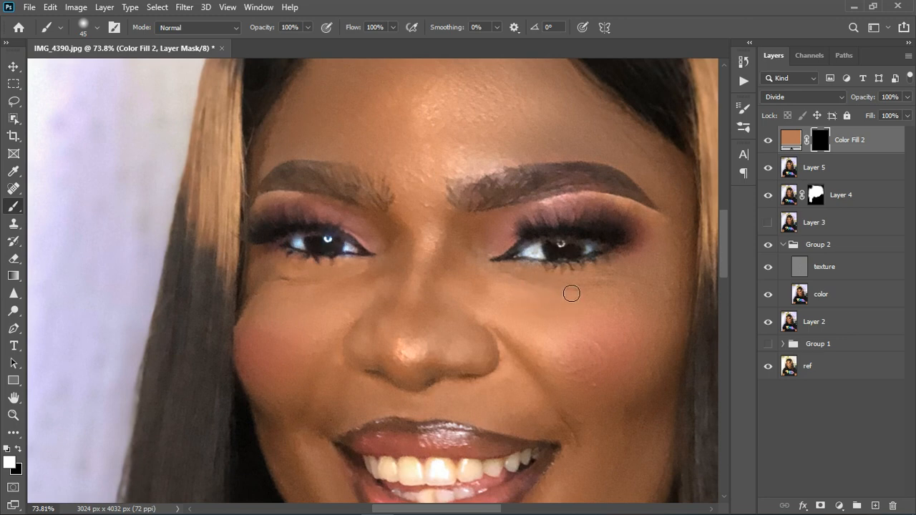
scroll(494, 286, down, 5)
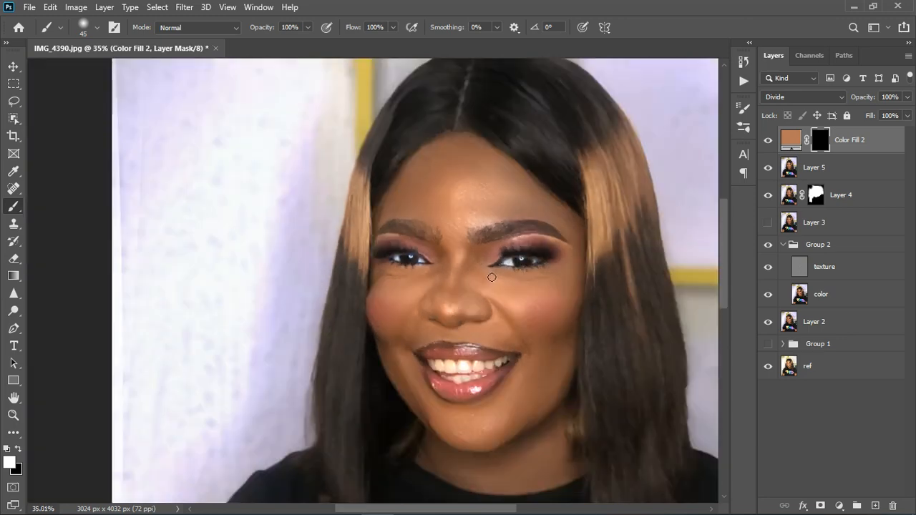
Paint white over the upper and lower teeth on Color Fill 2's mask with the 45 px brush.
scroll(491, 352, up, 5)
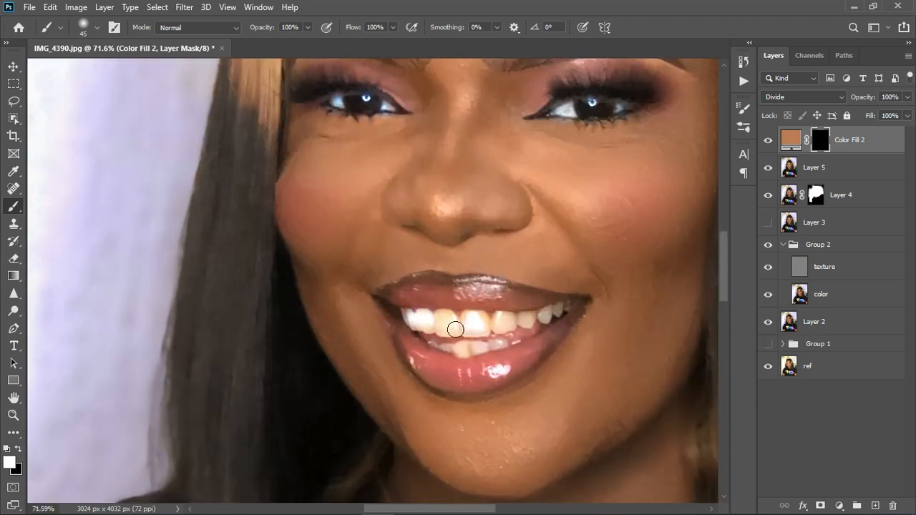
drag(456, 329, 562, 323)
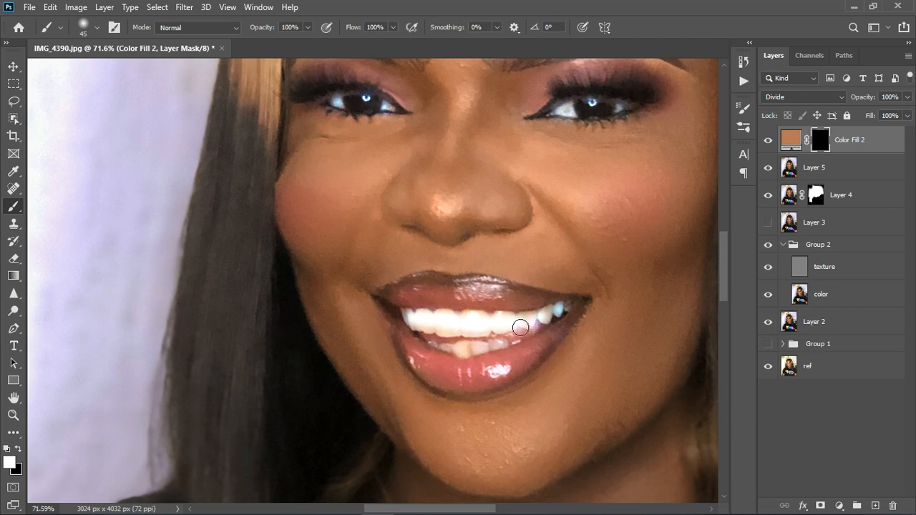
mouse_move(473, 358)
mouse_down()
mouse_move(463, 351)
mouse_move(507, 354)
mouse_up()
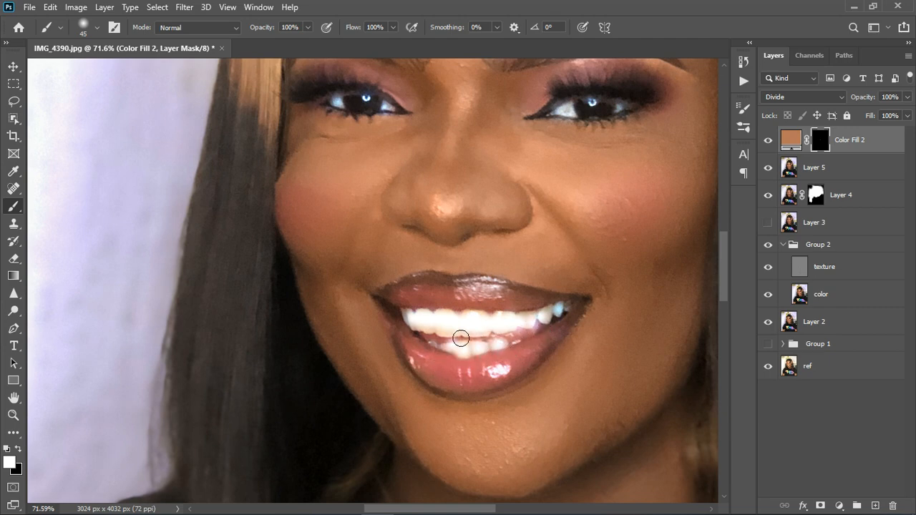
scroll(460, 338, down, 5)
scroll(490, 294, down, 7)
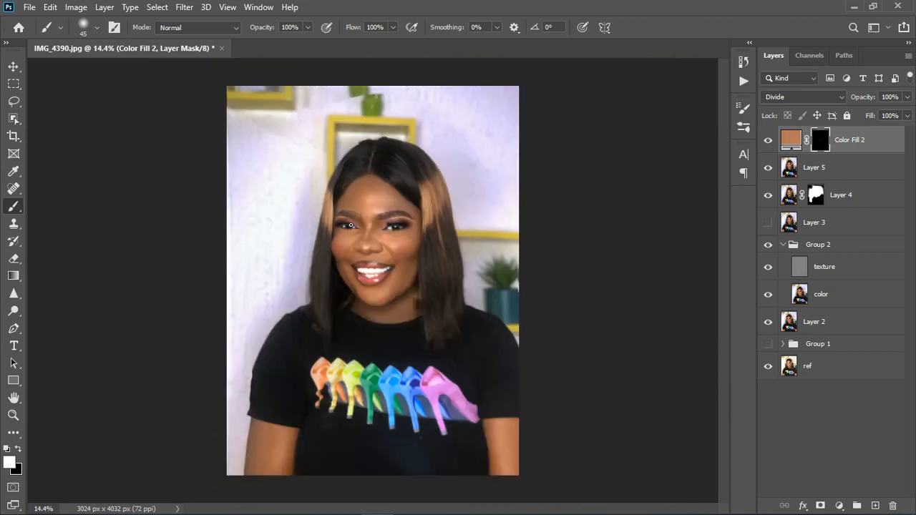
Brighten Color Fill 2's solid color to a light orange, keeping its hue and saturation.
scroll(490, 294, up, 5)
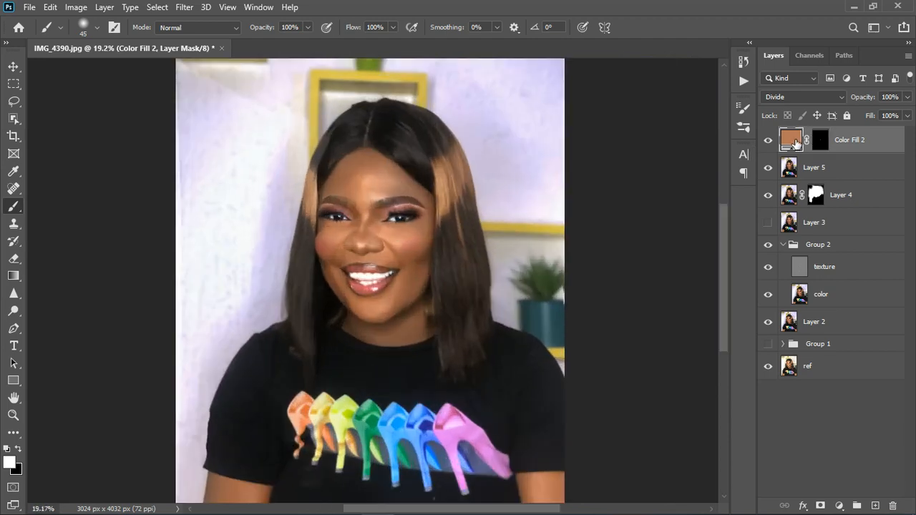
double_click(796, 141)
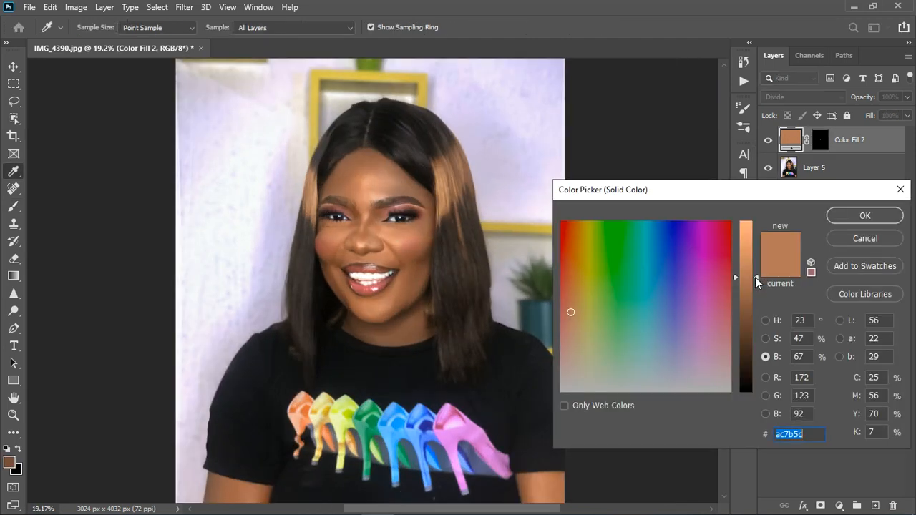
drag(754, 277, 756, 231)
click(865, 215)
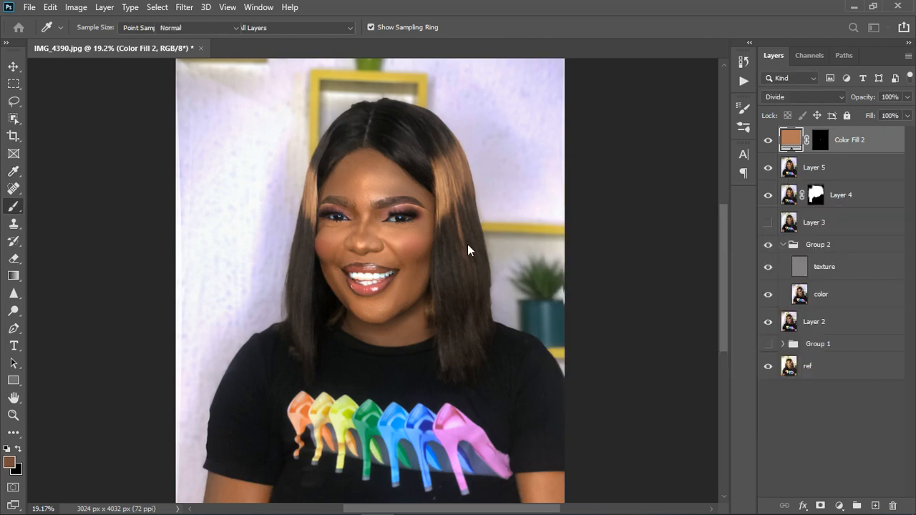
key(b)
Touch up the edges of the upper and lower teeth in white on Color Fill 2's mask with a 25 px brush.
alt+scroll(398, 237, down, 2)
alt+scroll(382, 291, up, 5)
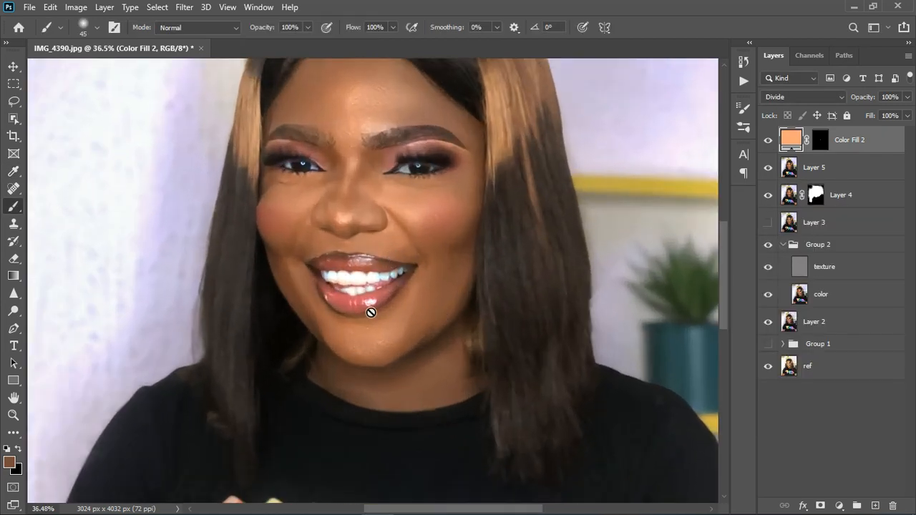
alt+scroll(362, 307, up, 4)
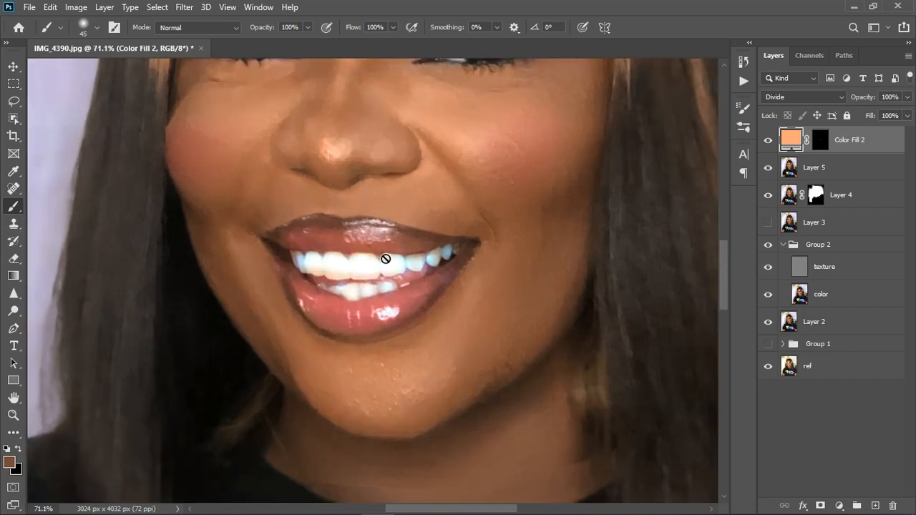
click(820, 141)
key(d)
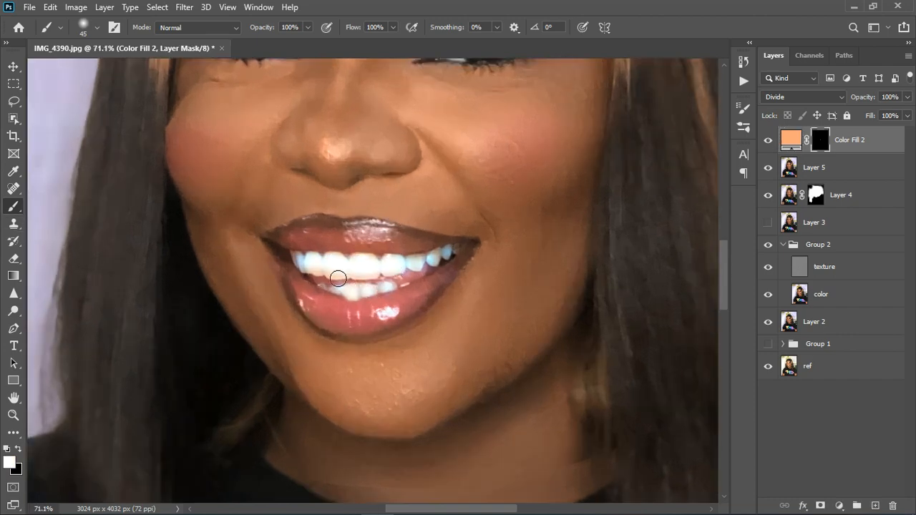
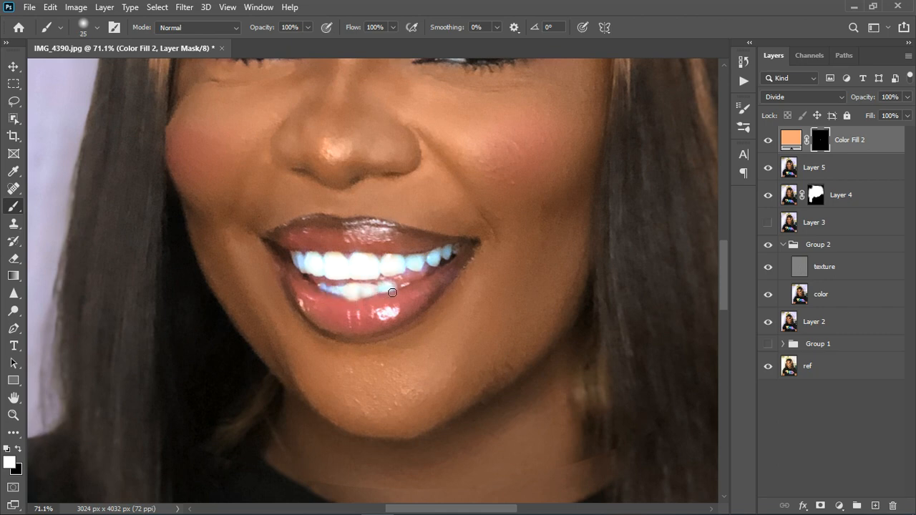
scroll(470, 282, down, 3)
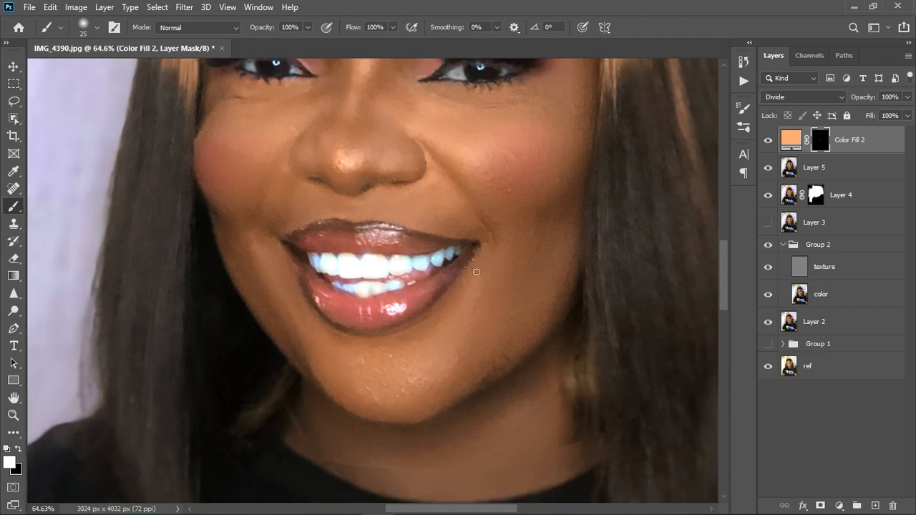
scroll(465, 151, up, 4)
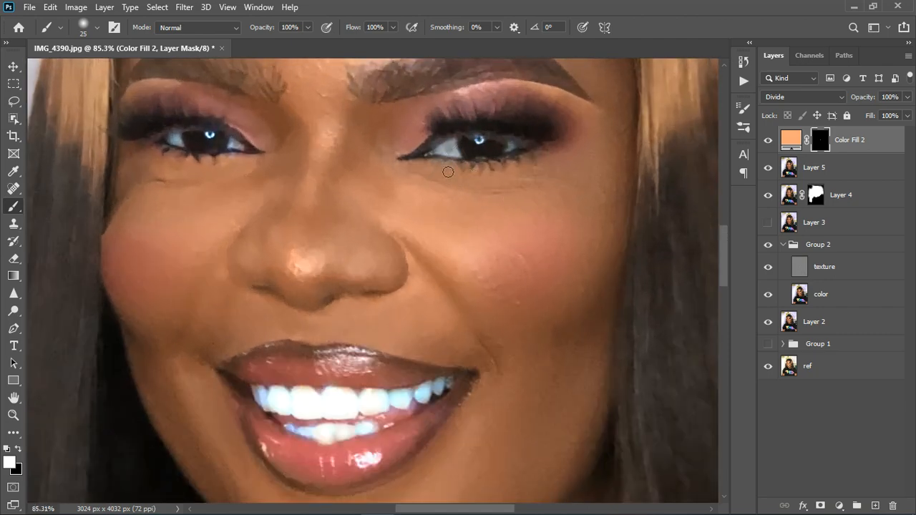
Try reducing Color Fill 2's fill to 41%, and set it back to 100%.
scroll(284, 160, down, 5)
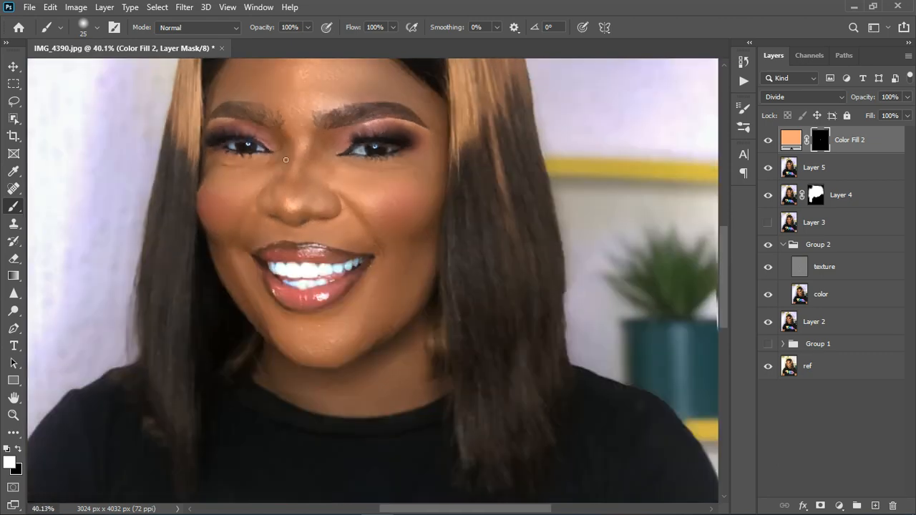
scroll(541, 216, down, 2)
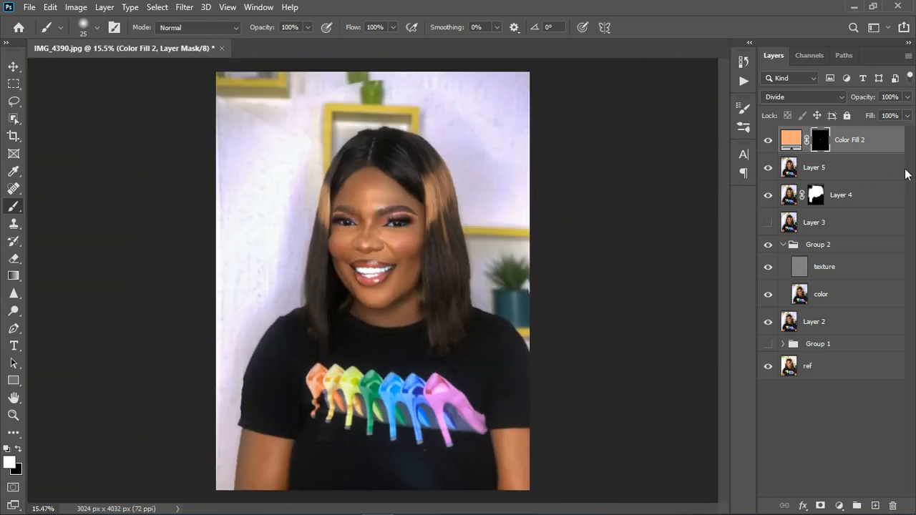
click(907, 116)
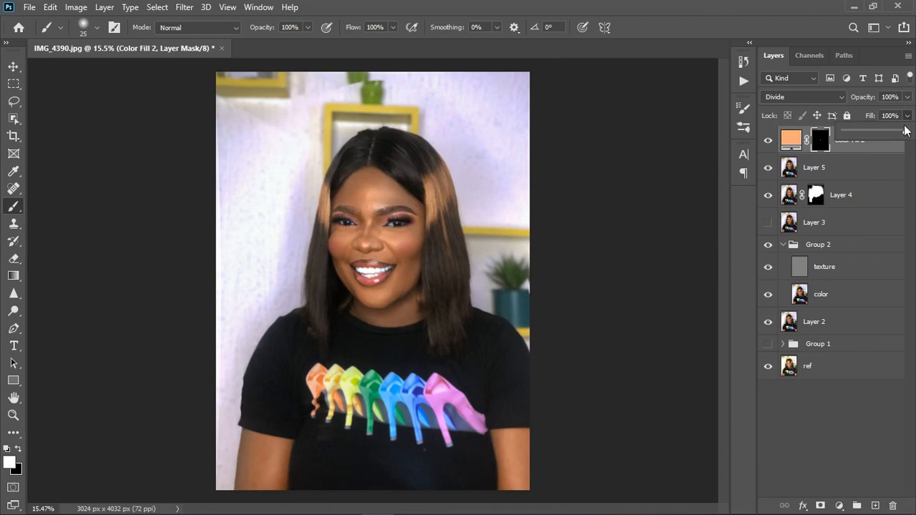
scroll(454, 217, up, 3)
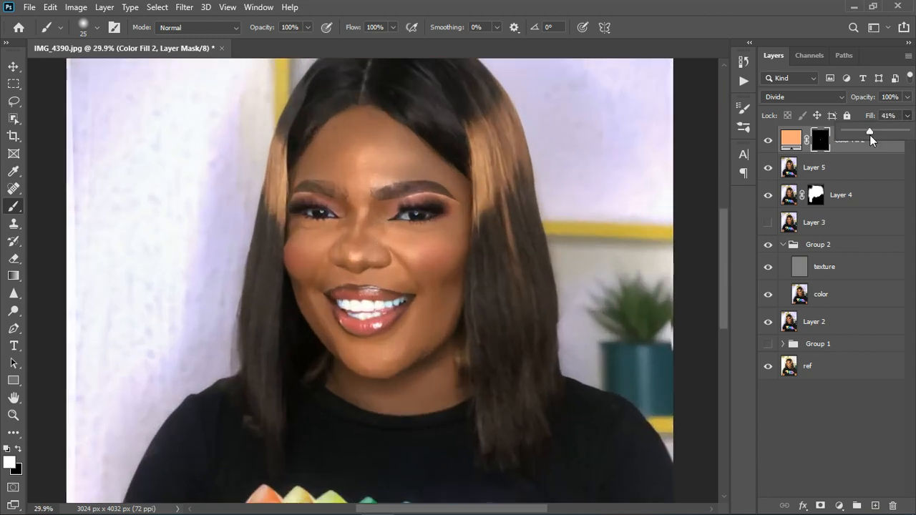
drag(869, 135, 912, 136)
click(875, 160)
Duplicate Color Fill 2 and paint the eyes black on the copy's mask with a 600 px brush.
click(791, 141)
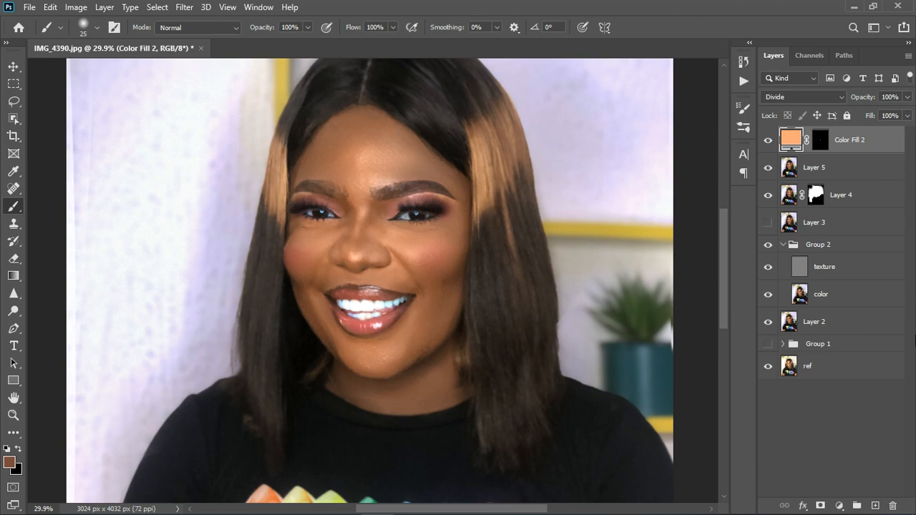
key(ctrl+j)
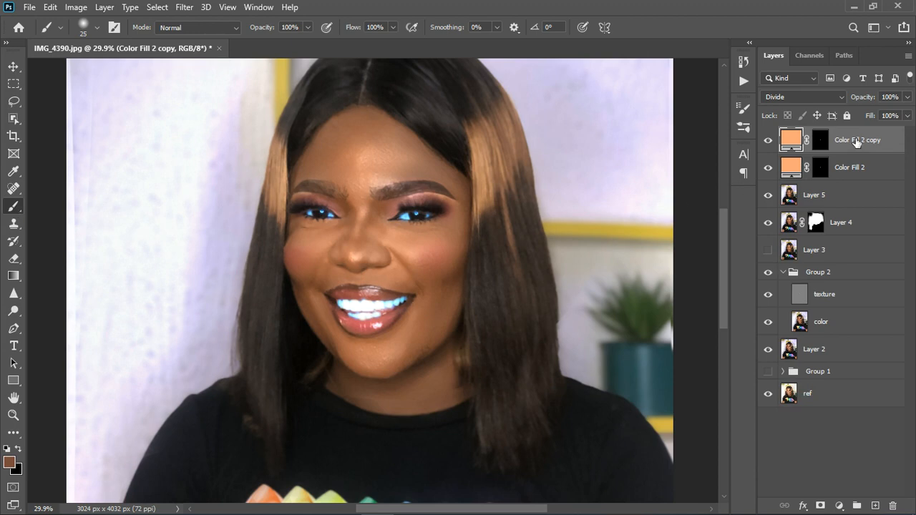
click(820, 140)
key(d)
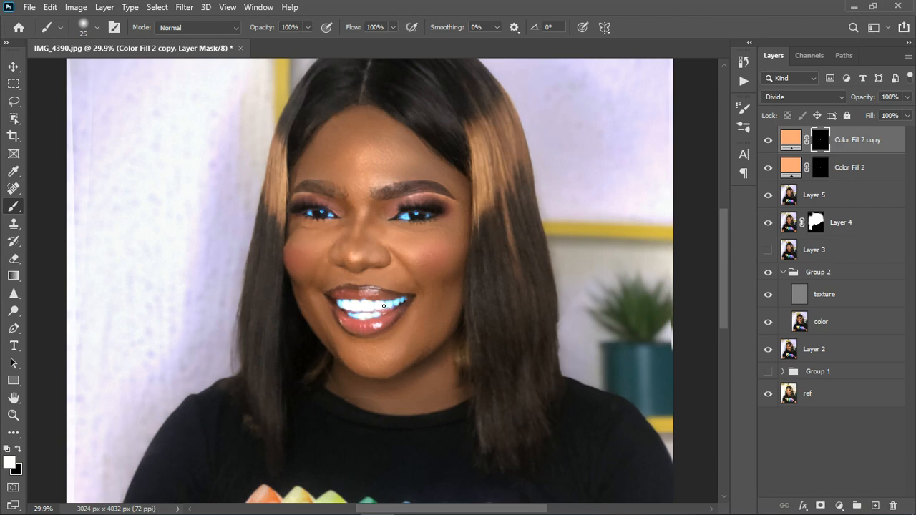
key(bracketright)
key(bracketright)
key(bracketright)
key(bracketright)
key(bracketright)
key(bracketright)
key(bracketright)
key(bracketright)
key(bracketright)
key(bracketright)
key(bracketright)
key(x)
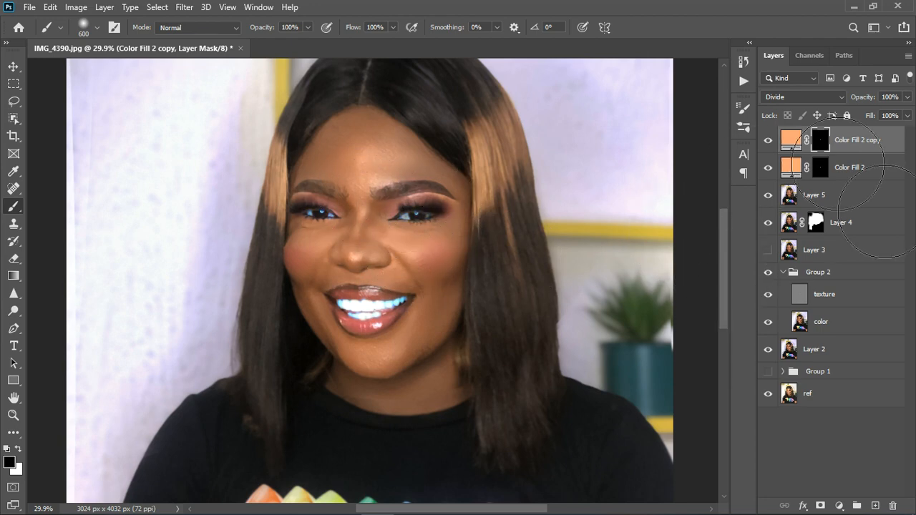
Paint the teeth black on Color Fill 2's mask with the 600 px brush, and compare with the copy hidden and shown.
click(820, 171)
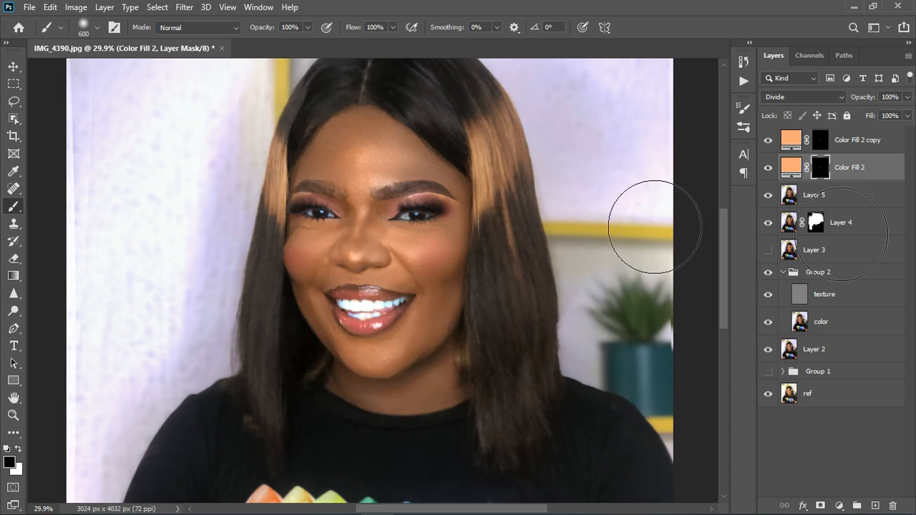
click(768, 140)
click(768, 140)
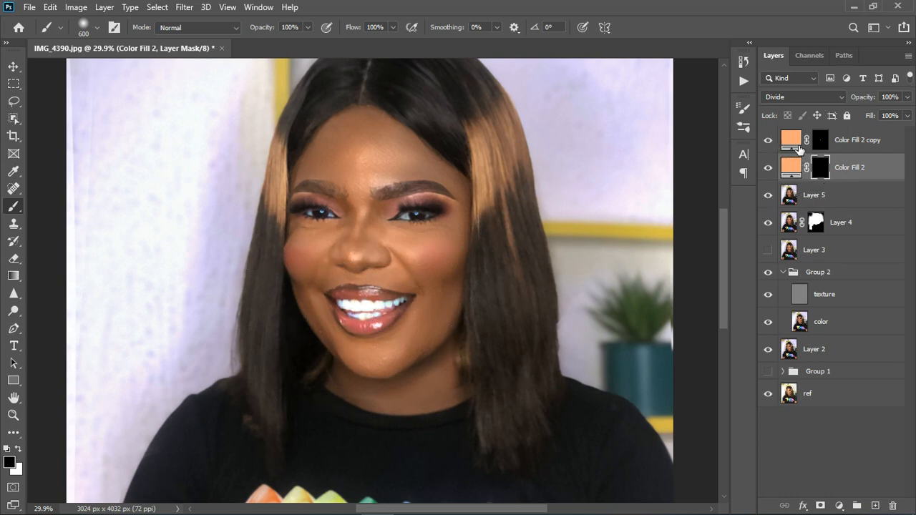
double_click(796, 147)
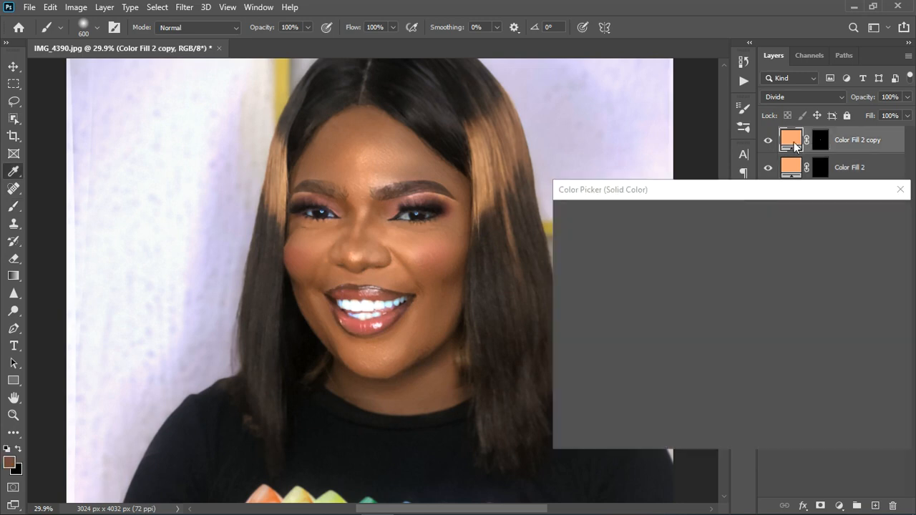
click(775, 174)
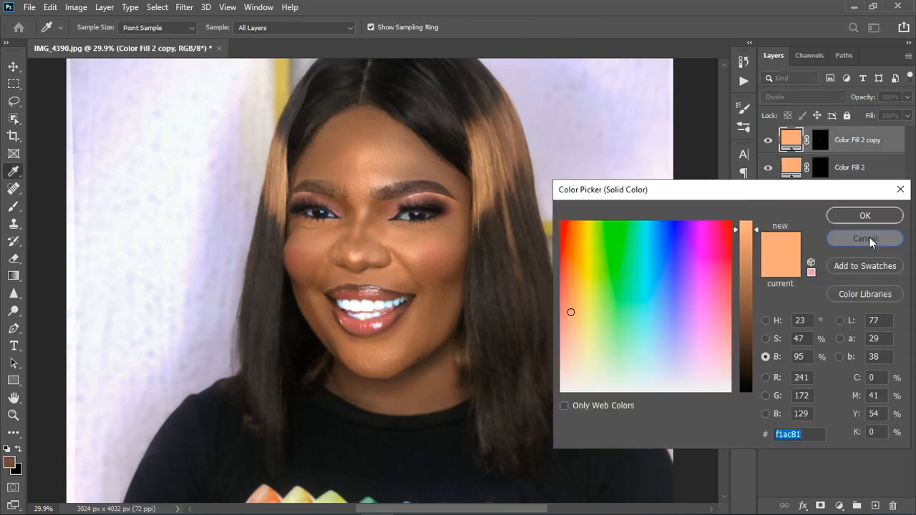
click(865, 238)
With both color fills hidden, set Color Fill 2 copy's color to #fcfcef sampled from the teeth, and show the copy again.
click(771, 143)
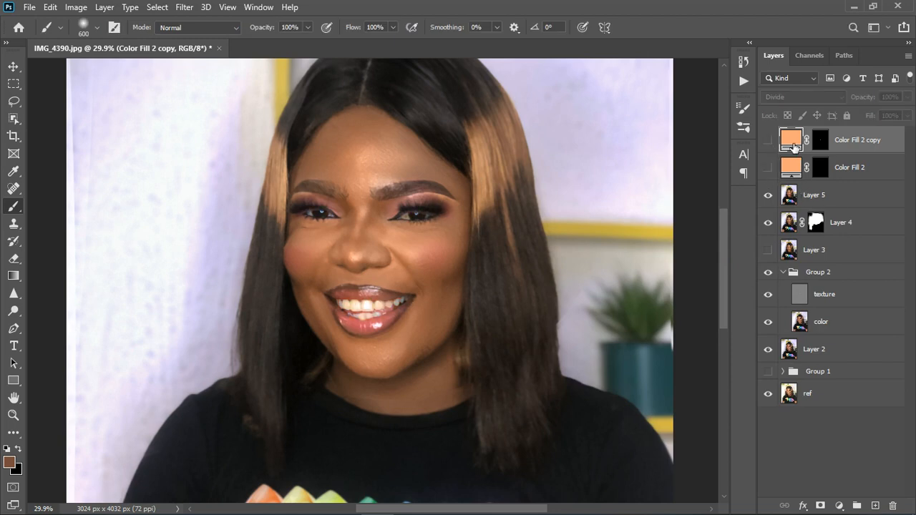
double_click(791, 141)
click(374, 315)
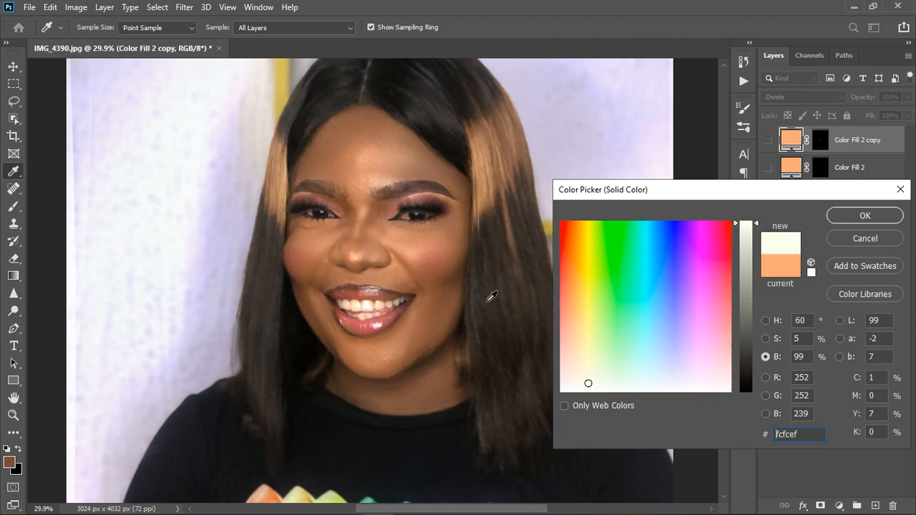
key(Return)
click(768, 141)
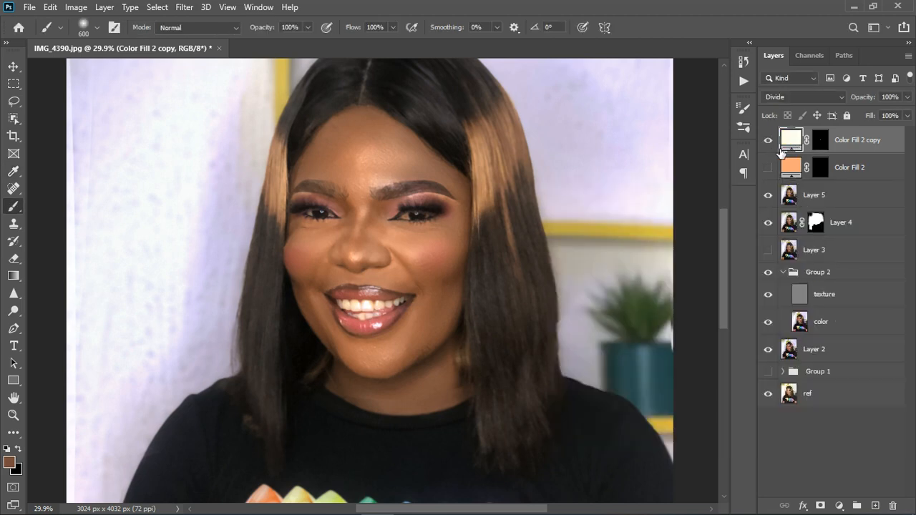
Sample the brown #886145 from the portrait for Color Fill 2 copy's solid color, and raise its brightness to a light orange.
double_click(797, 147)
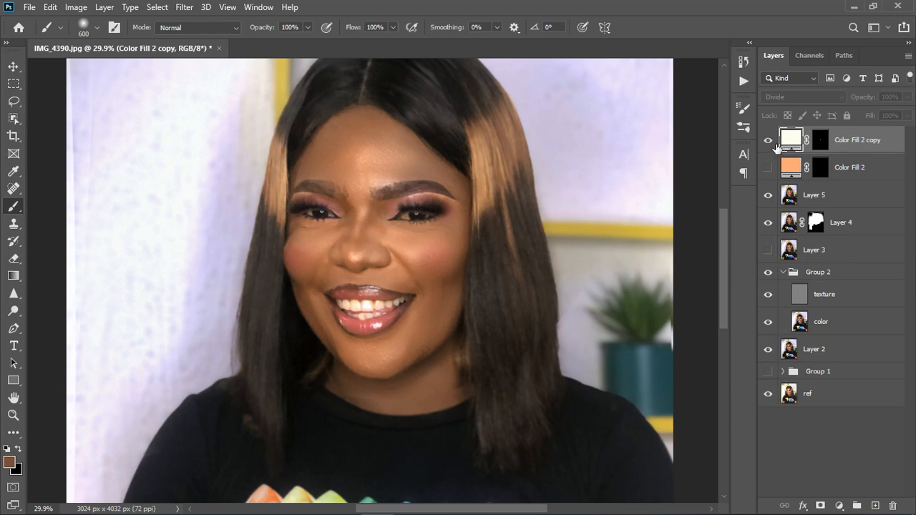
click(413, 221)
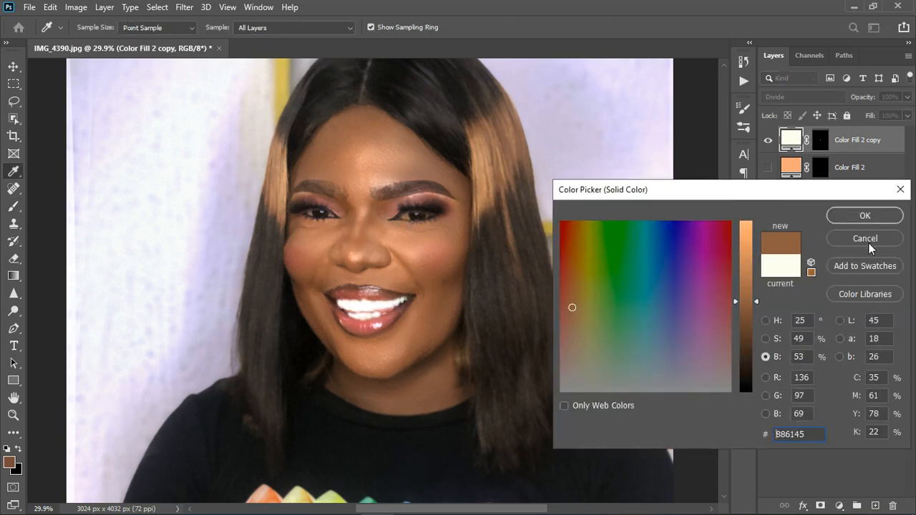
drag(761, 289, 762, 212)
click(864, 215)
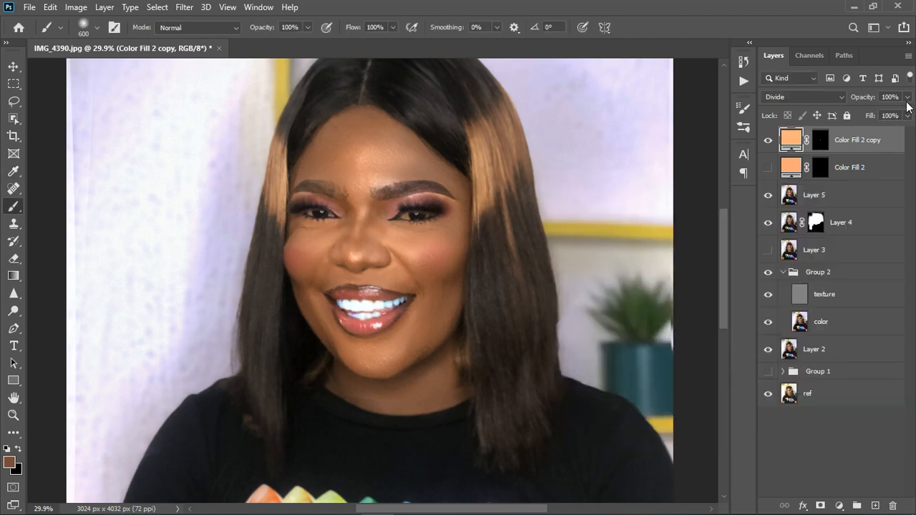
Reduce Color Fill 2 copy's opacity to 53% and show Color Fill 2 again.
click(907, 97)
drag(901, 115, 877, 116)
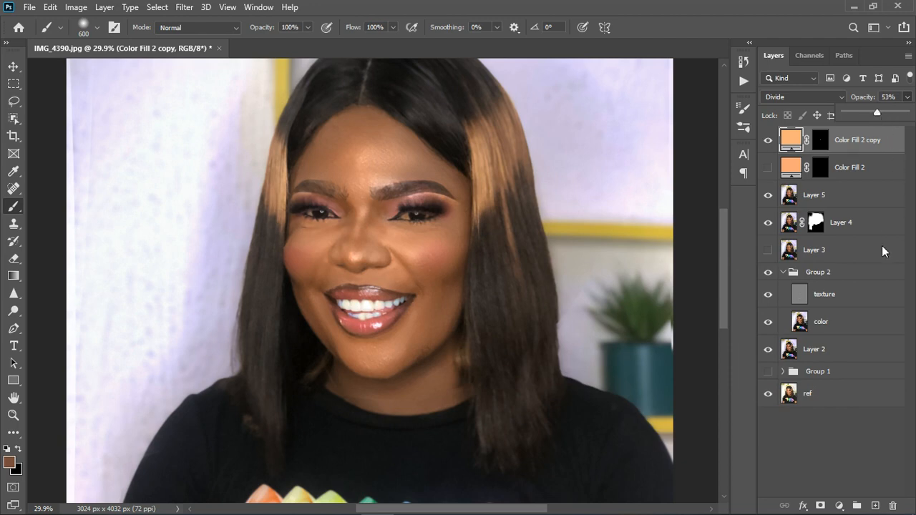
click(791, 172)
click(773, 170)
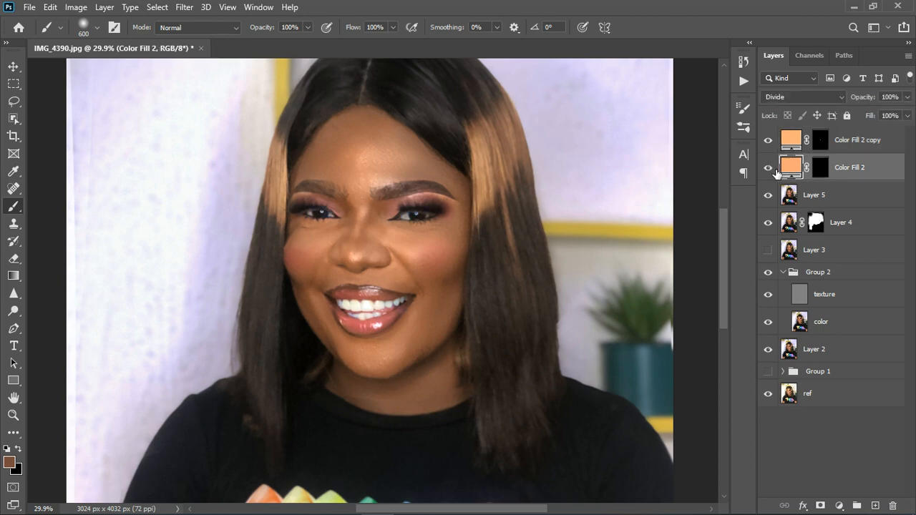
key(ctrl+0)
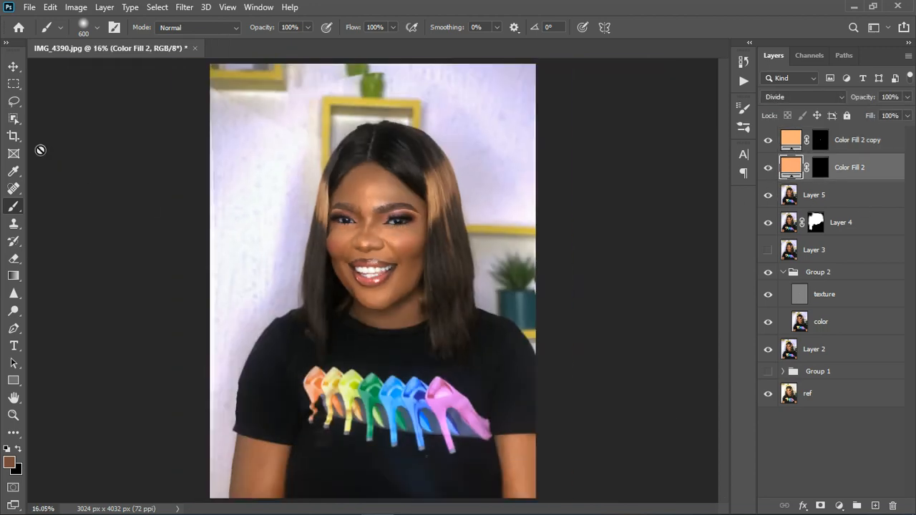
Add an Exposure adjustment layer above Layer 5 and lower its exposure to darken the whole image.
click(14, 65)
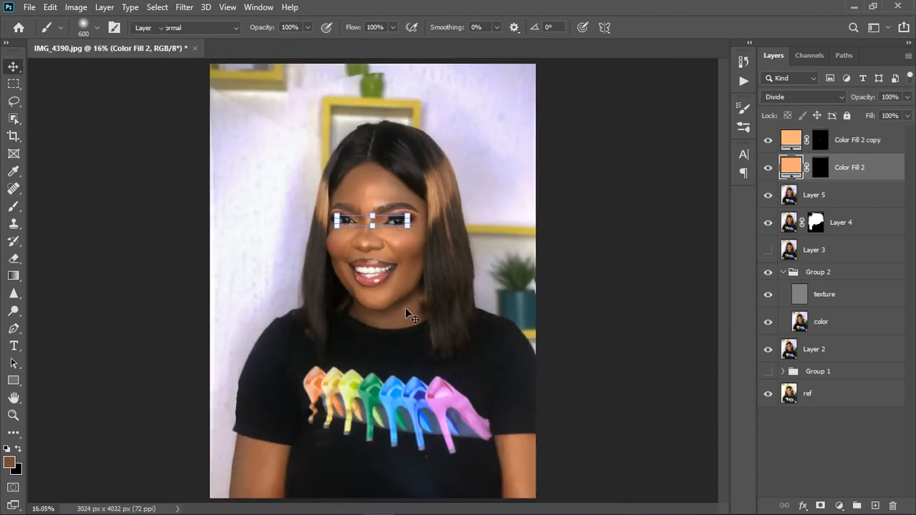
click(895, 210)
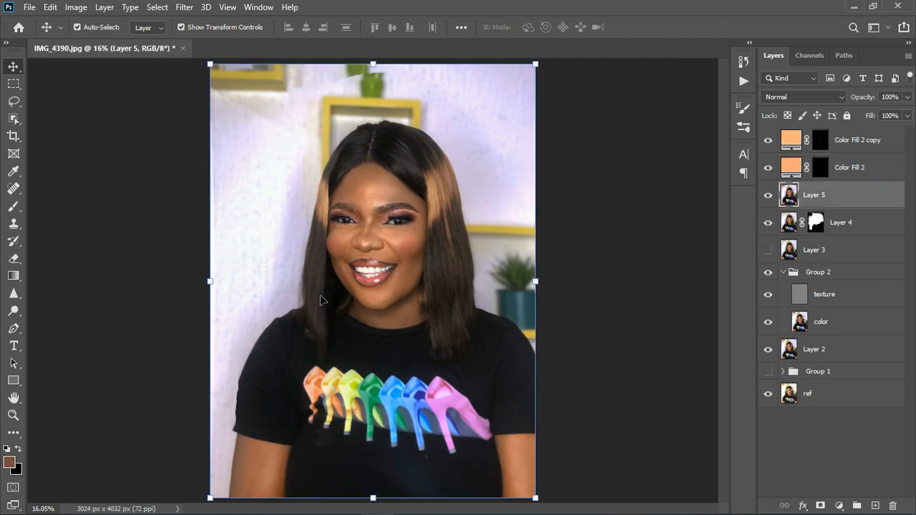
key(ctrl+minus)
scroll(277, 235, up, 3)
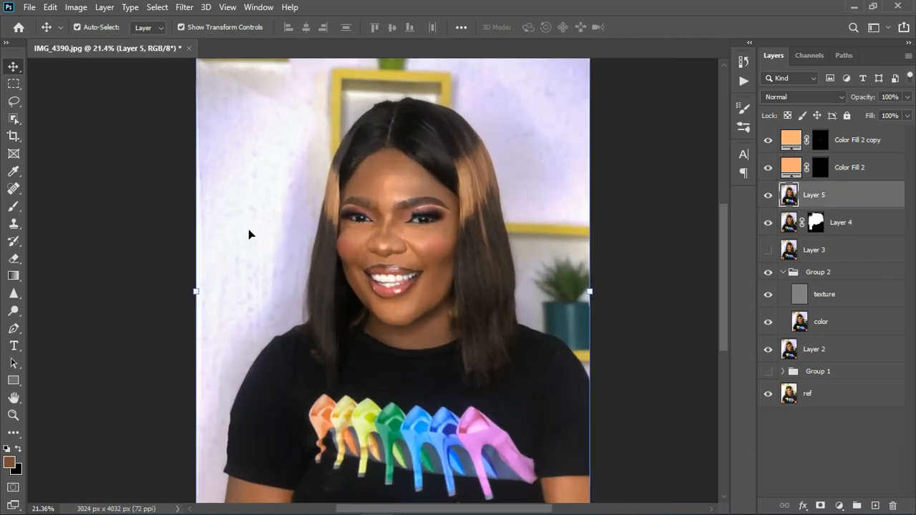
click(837, 504)
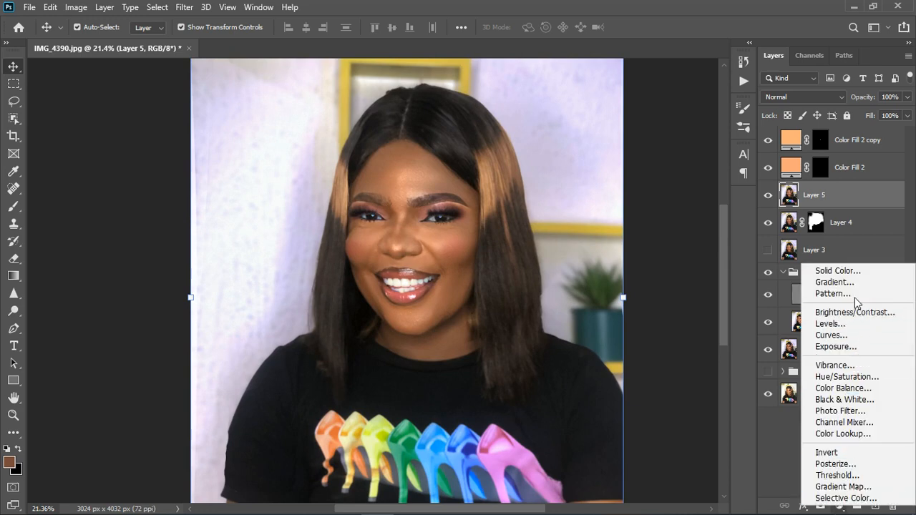
click(859, 346)
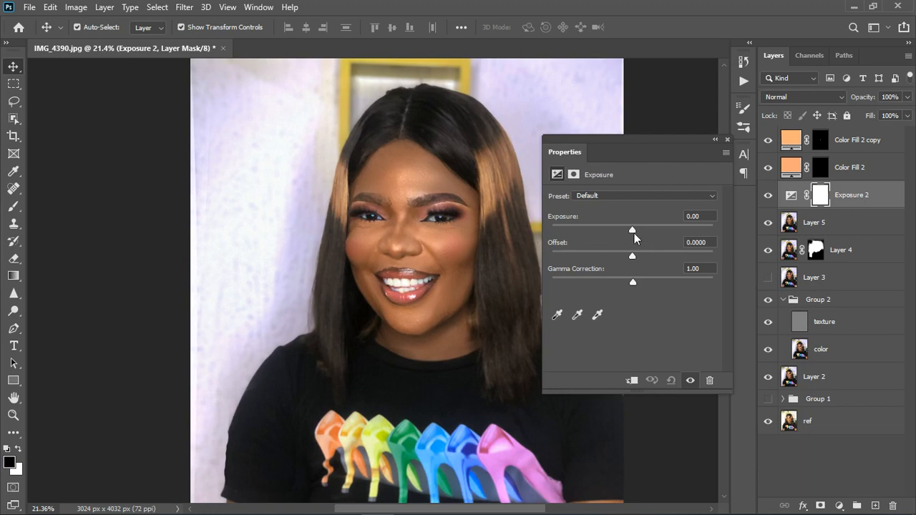
click(619, 230)
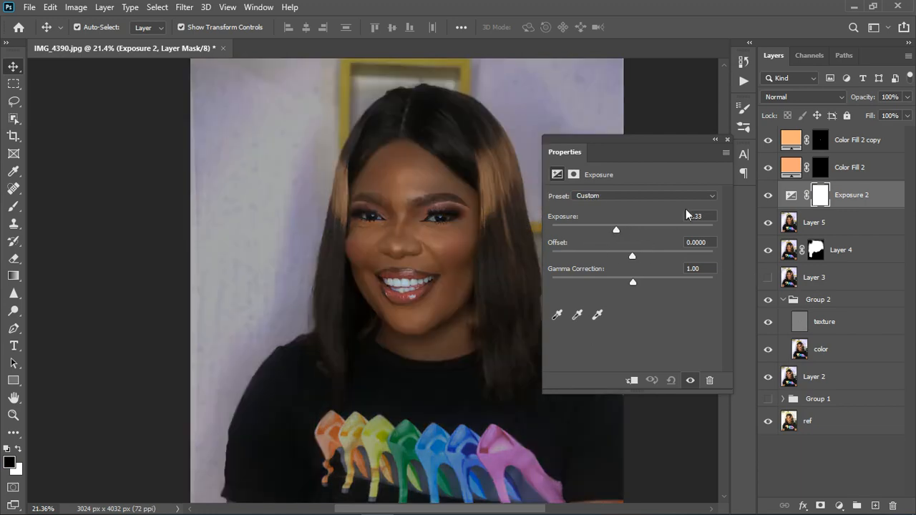
click(745, 123)
key(ctrl+0)
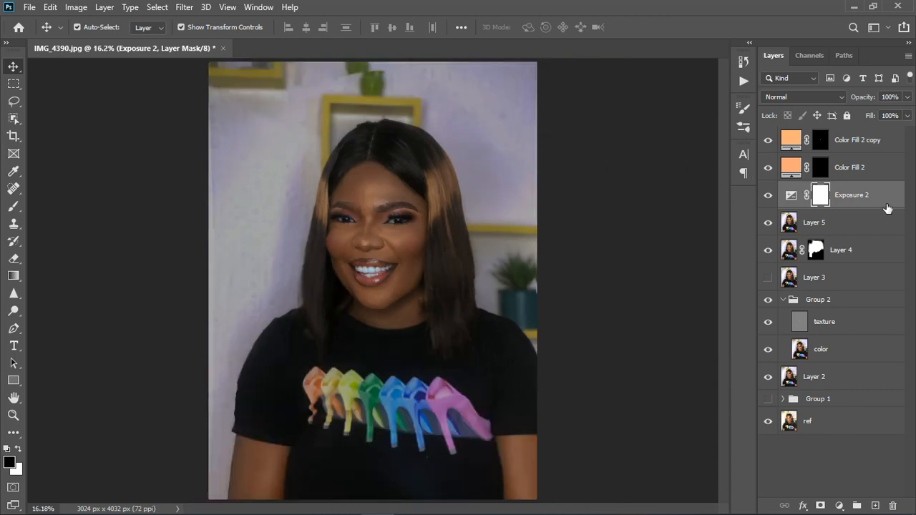
Limit the Exposure 2 layer to the highlights by splitting Blend If's underlying-layer black point to 214 / 233.
click(891, 205)
double_click(893, 203)
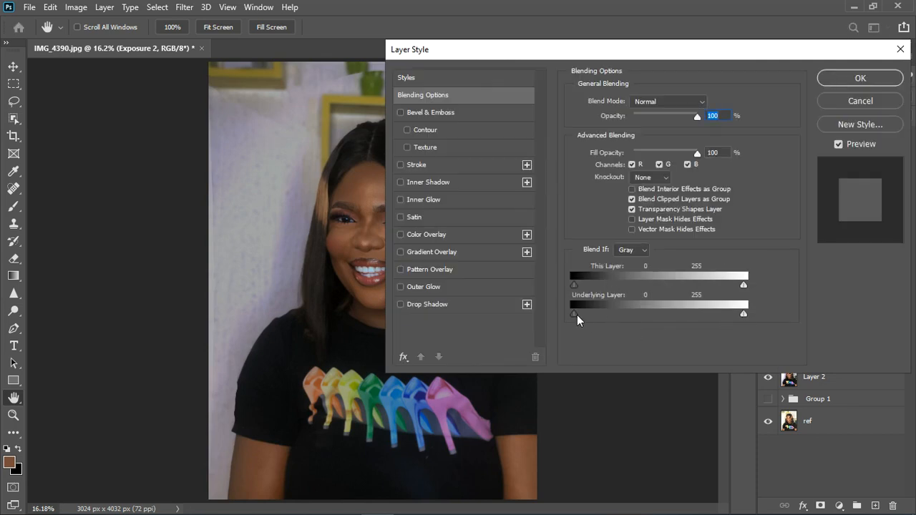
drag(574, 315, 710, 315)
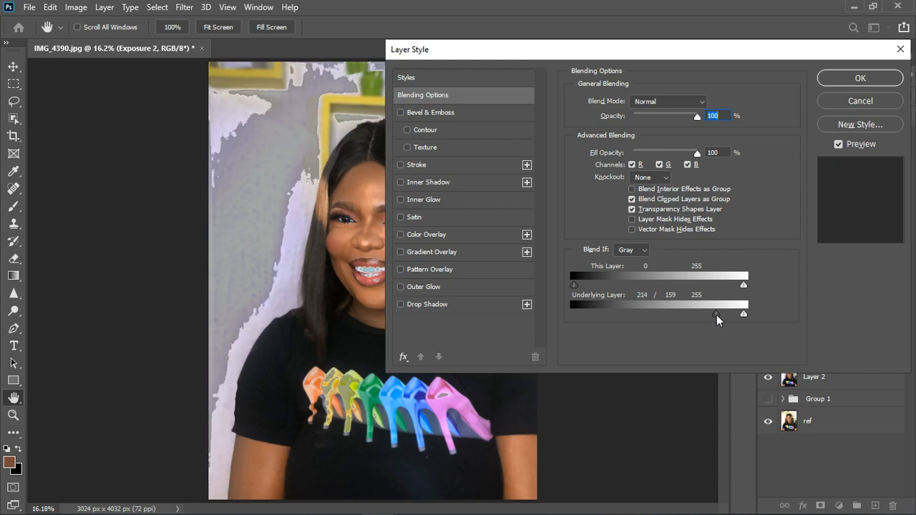
alt+drag(717, 314, 730, 320)
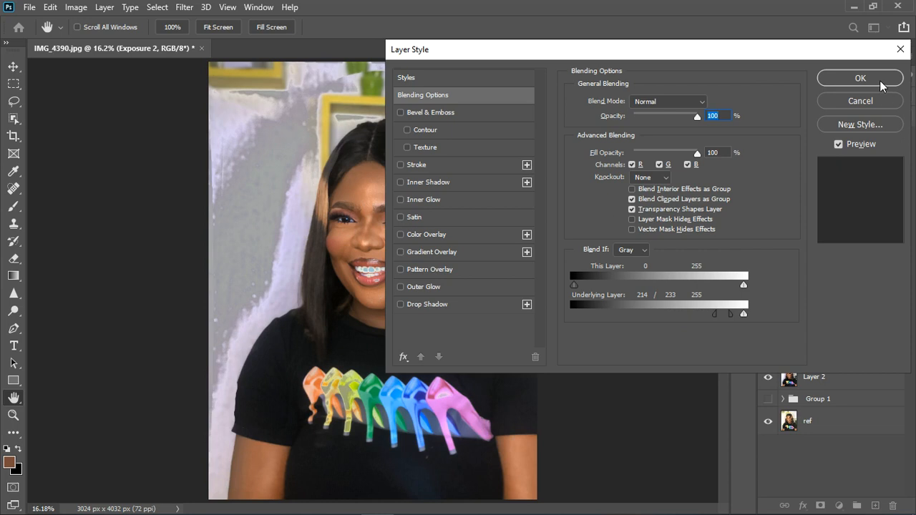
click(880, 84)
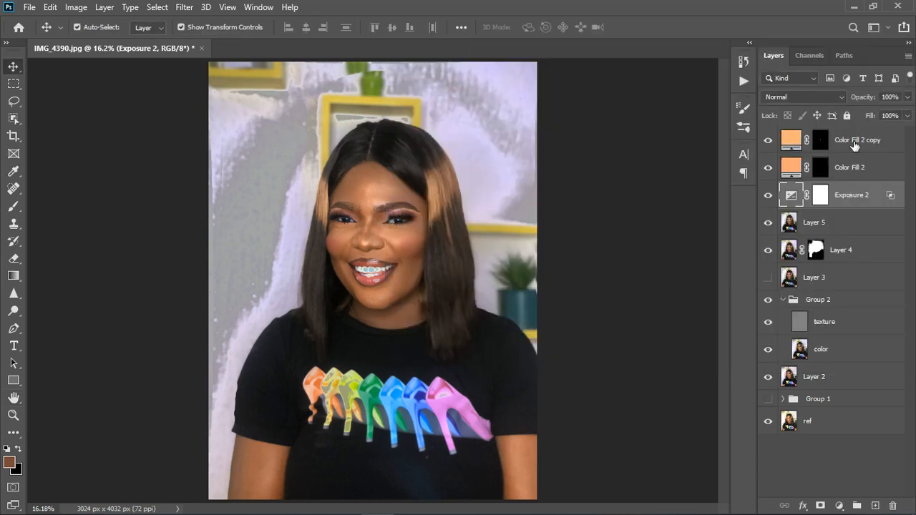
Compare the image with Exposure 2 hidden and shown, and reduce the layer's opacity to 55%.
click(771, 196)
click(771, 196)
click(907, 96)
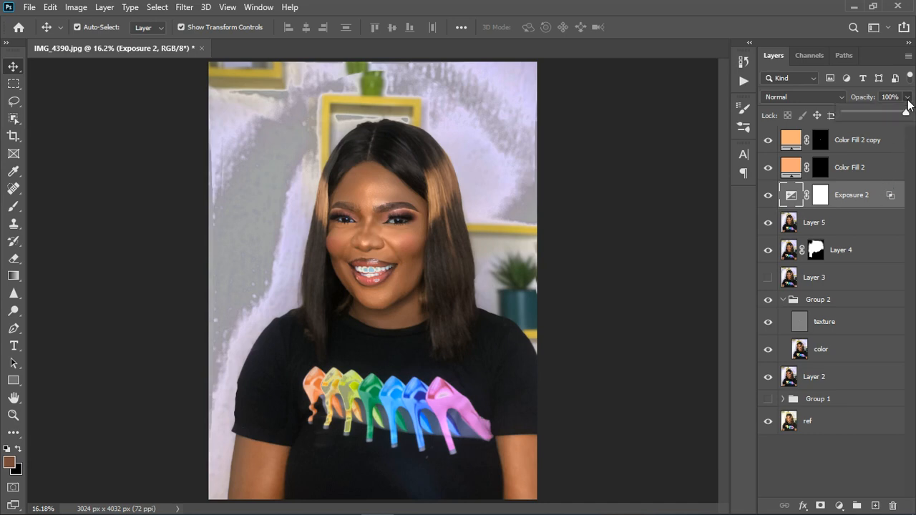
drag(907, 112, 867, 115)
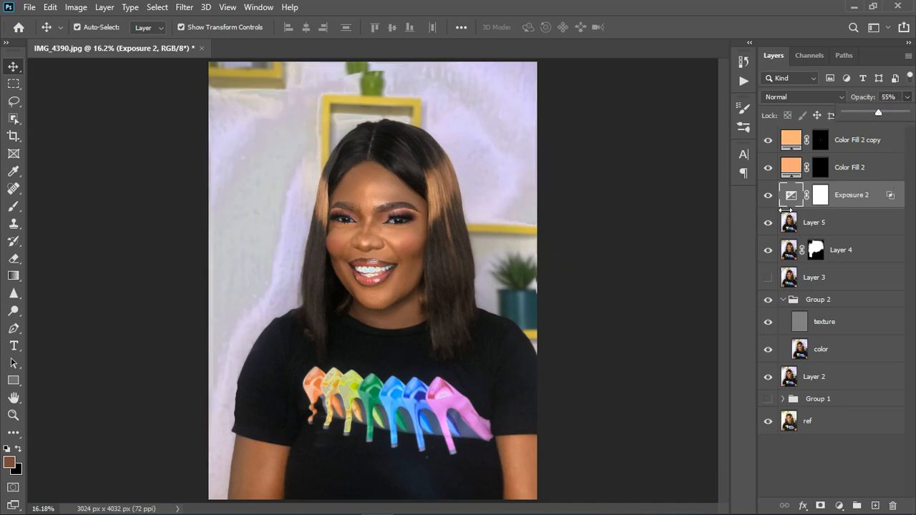
scroll(239, 241, up, 4)
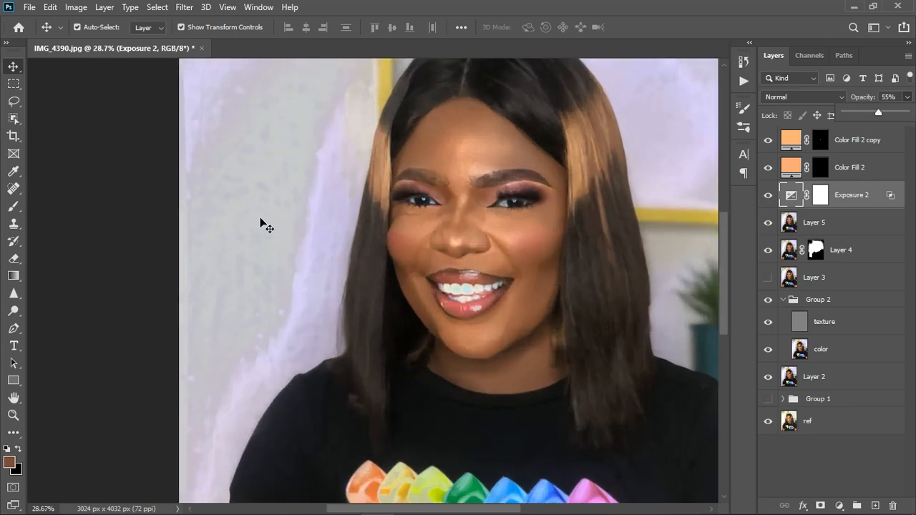
Stamp all visible layers into a new merged layer above Color Fill 2 copy.
scroll(254, 246, down, 4)
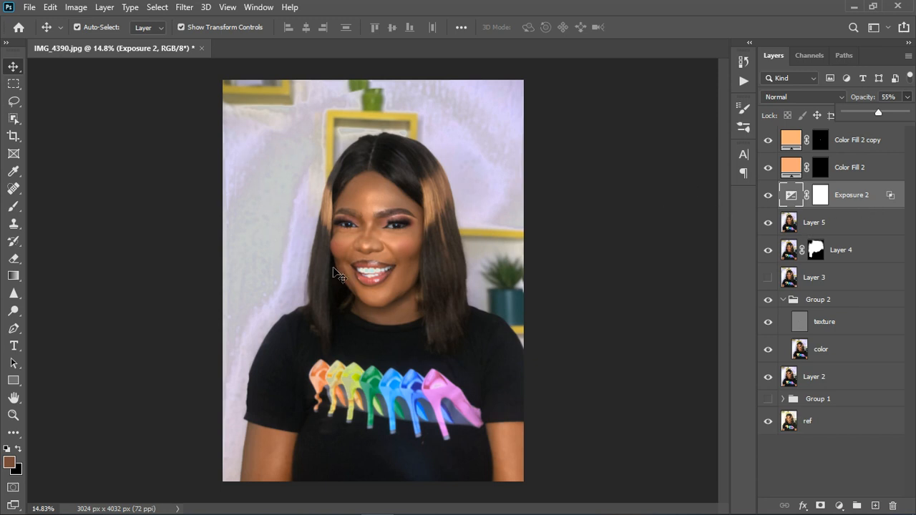
scroll(293, 283, up, 2)
scroll(633, 279, down, 1)
click(855, 473)
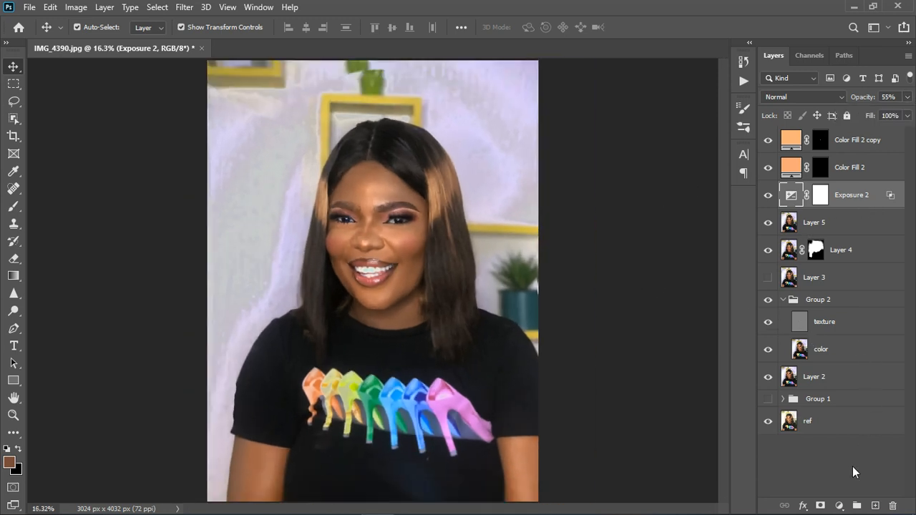
click(856, 473)
click(869, 146)
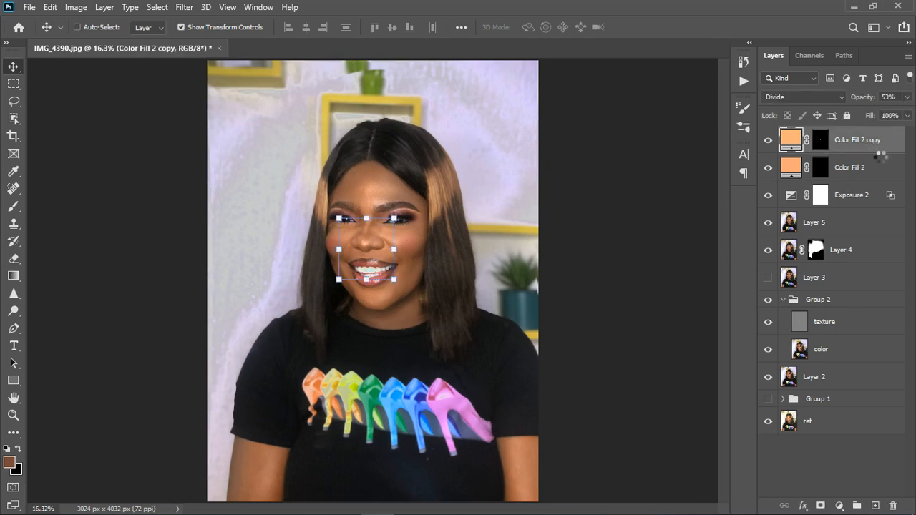
key(ctrl+shift+alt+e)
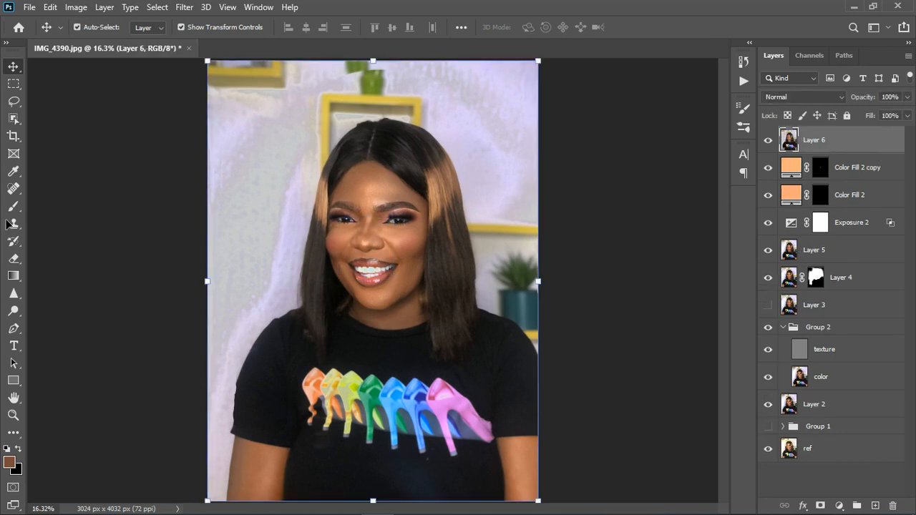
Smooth the blotchy background wall around the subject on Layer 6 with the Mixer Brush at size 400.
click(13, 206)
click(50, 245)
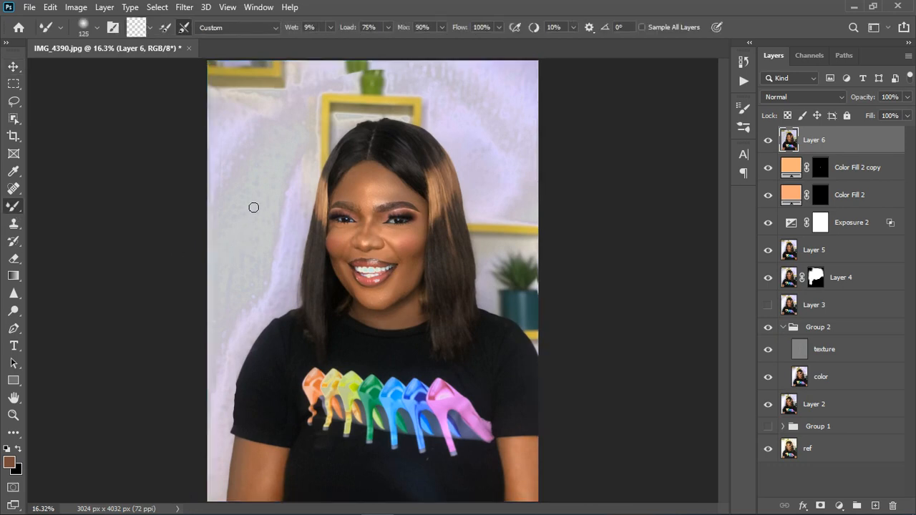
scroll(253, 207, up, 3)
scroll(252, 199, down, 2)
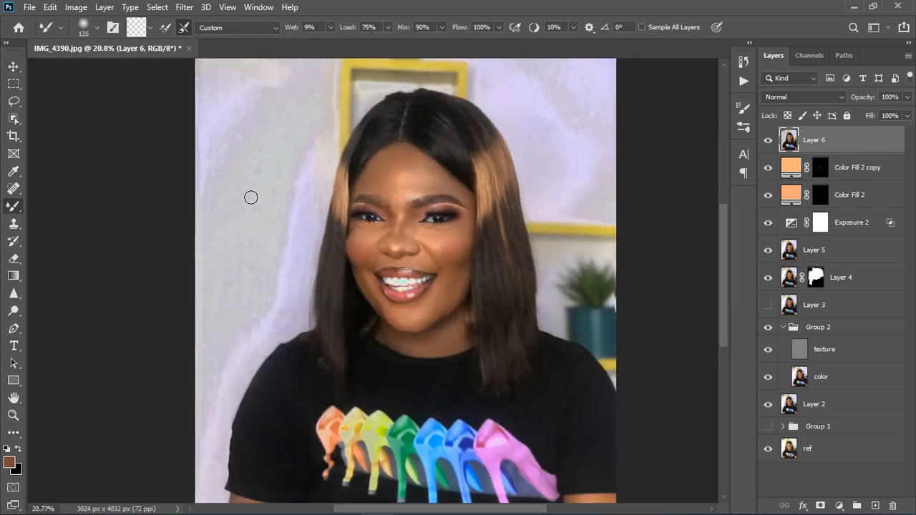
key(bracketright)
key(bracketright)
key(bracketright)
key(bracketright)
key(bracketright)
key(bracketright)
scroll(254, 186, down, 3)
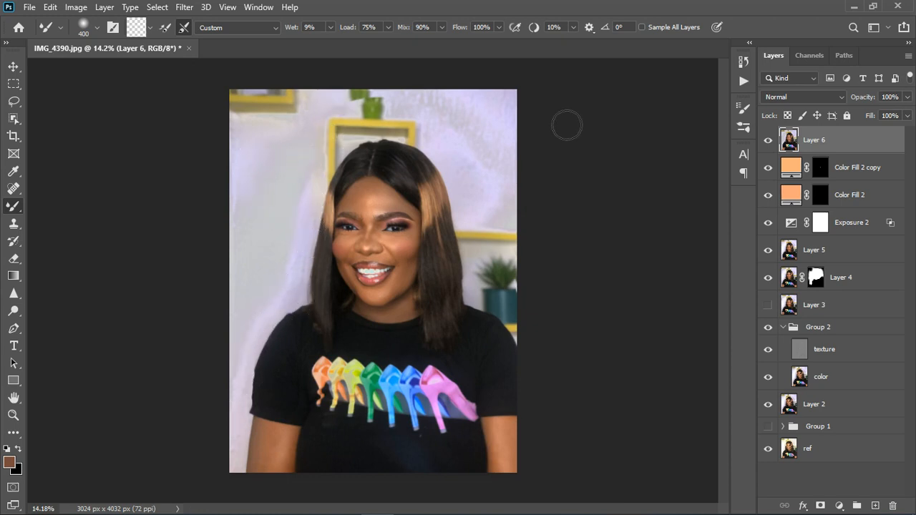
Blend the background inside the yellow frame along the top of the hair with the Mixer Brush at size 125.
scroll(493, 157, up, 2)
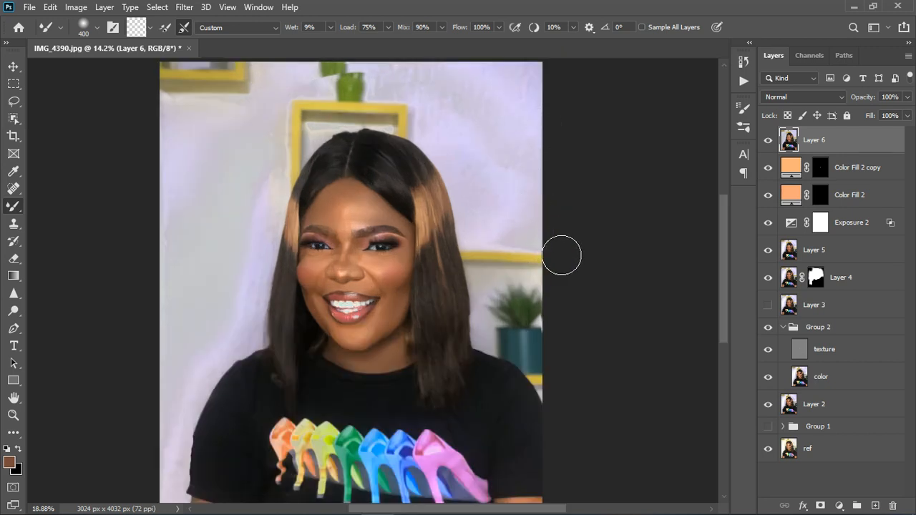
scroll(360, 144, up, 3)
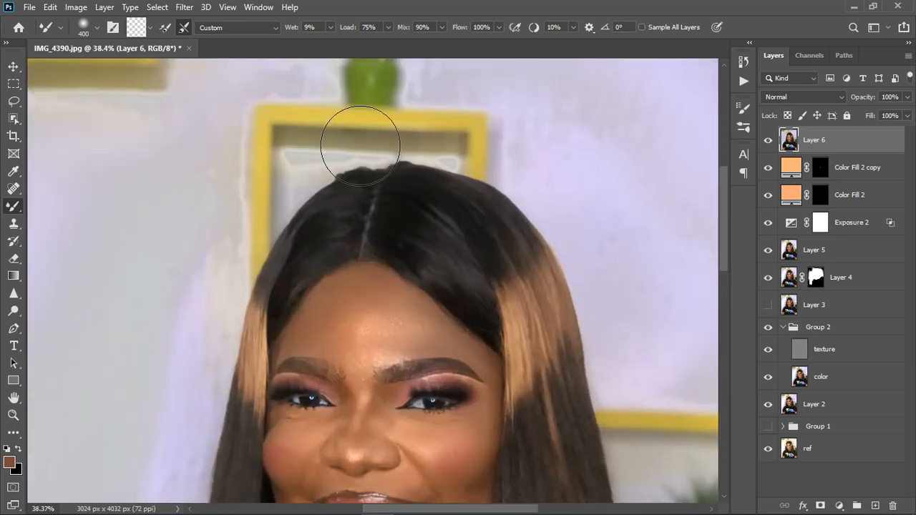
key(bracketleft)
key(bracketleft)
key(bracketleft)
key(bracketleft)
key(bracketleft)
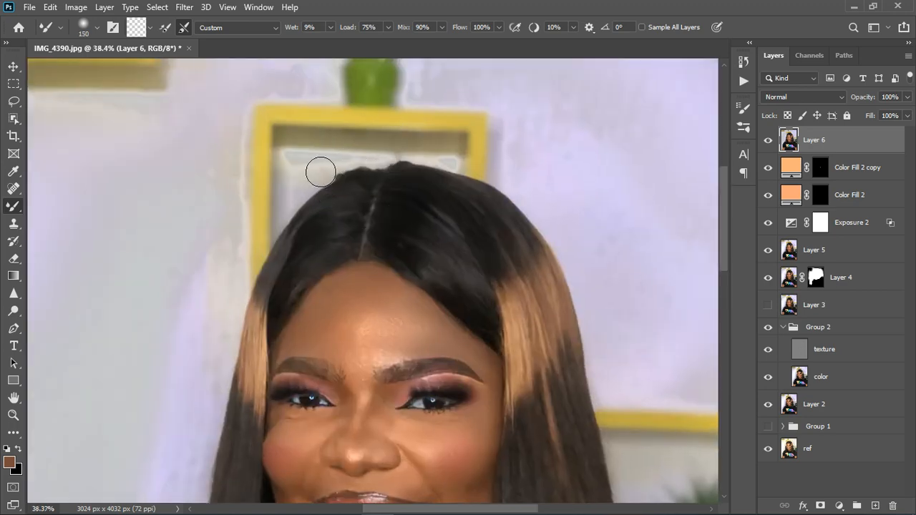
key(bracketleft)
drag(354, 171, 313, 178)
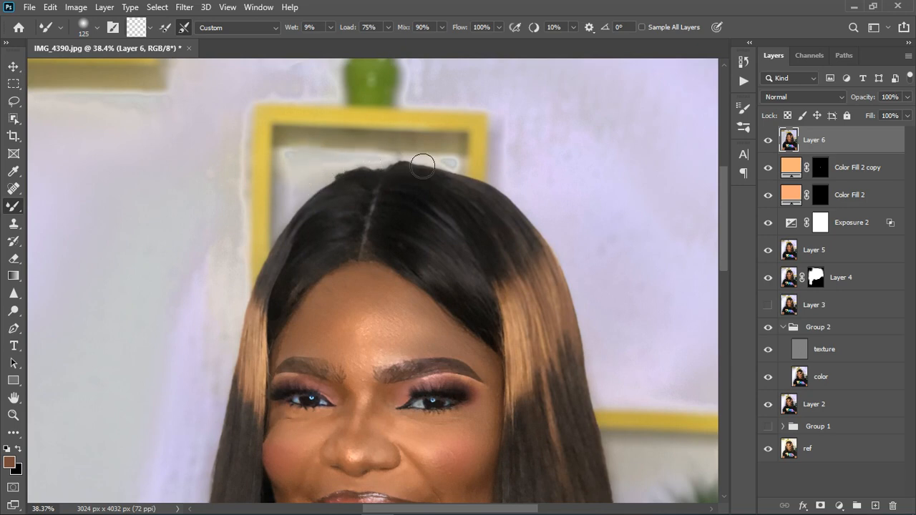
drag(434, 167, 342, 164)
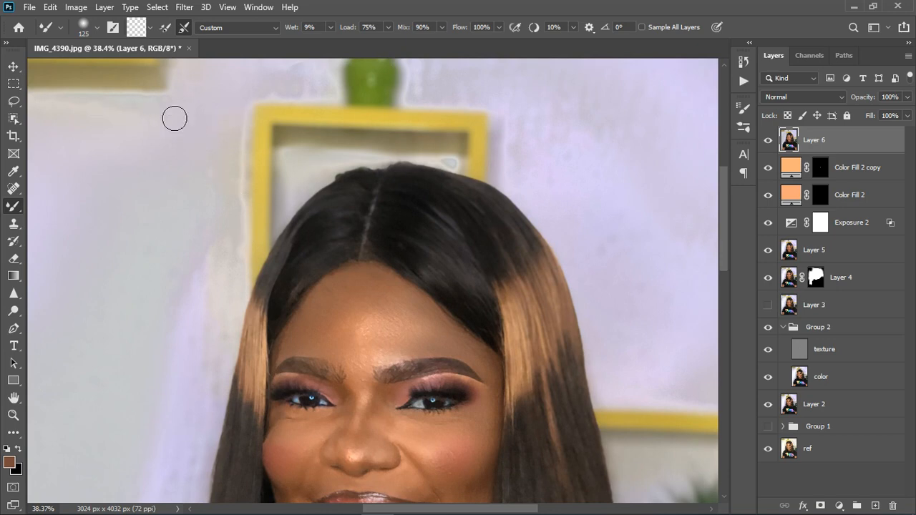
Add a Hue/Saturation adjustment layer above Layer 6 and target the Reds range by sampling the forehead skin.
scroll(164, 175, down, 7)
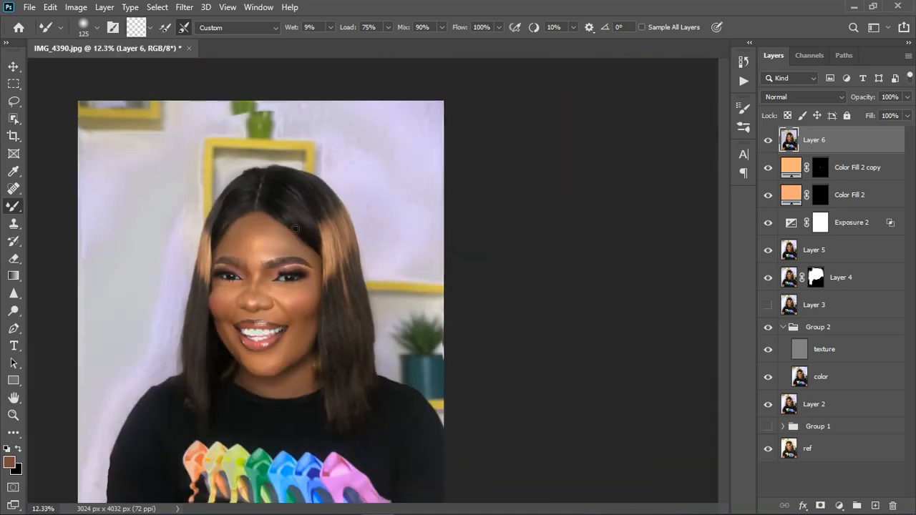
scroll(392, 268, up, 2)
scroll(404, 271, down, 1)
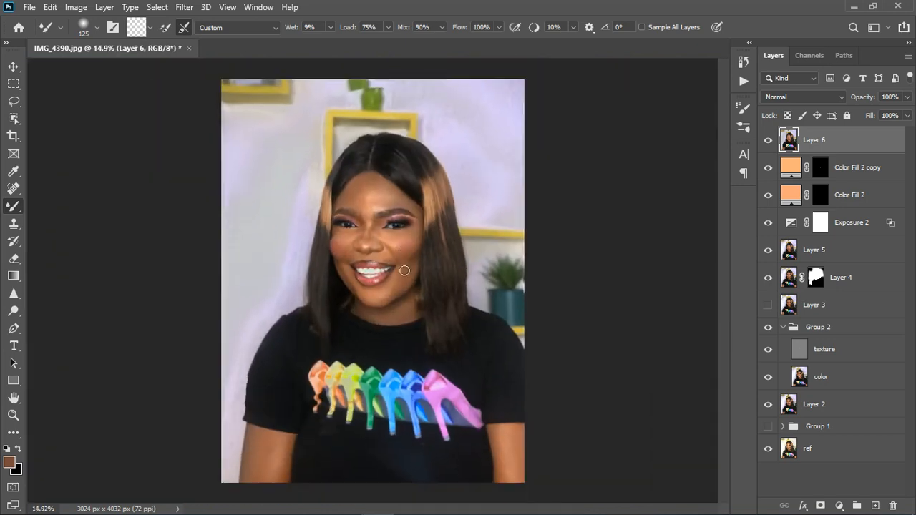
scroll(406, 272, up, 1)
click(838, 507)
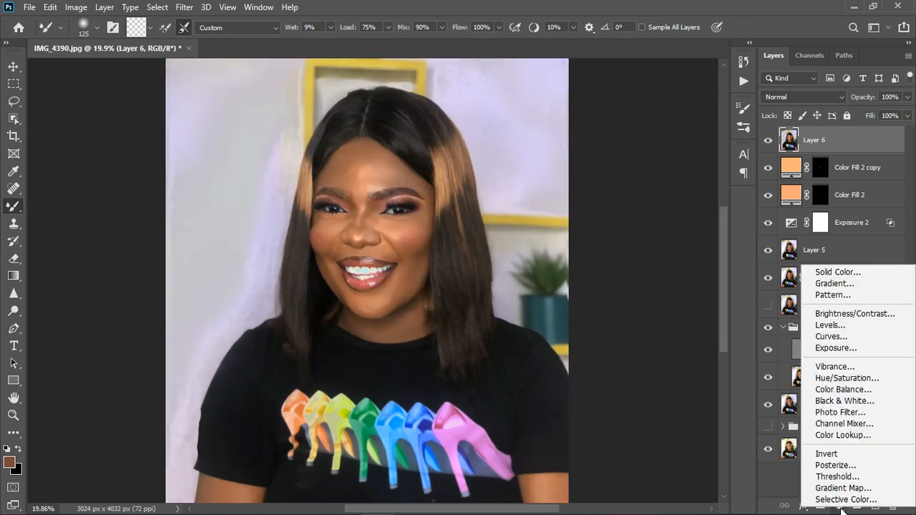
click(823, 377)
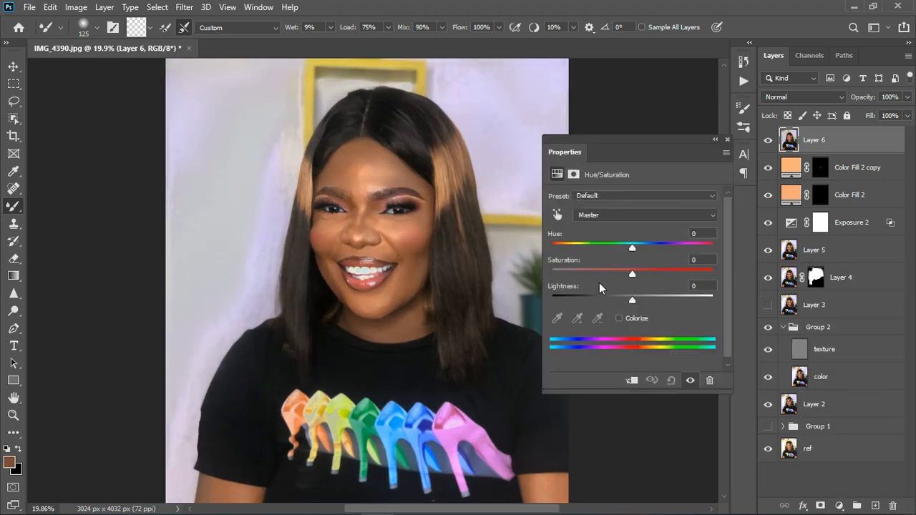
click(557, 215)
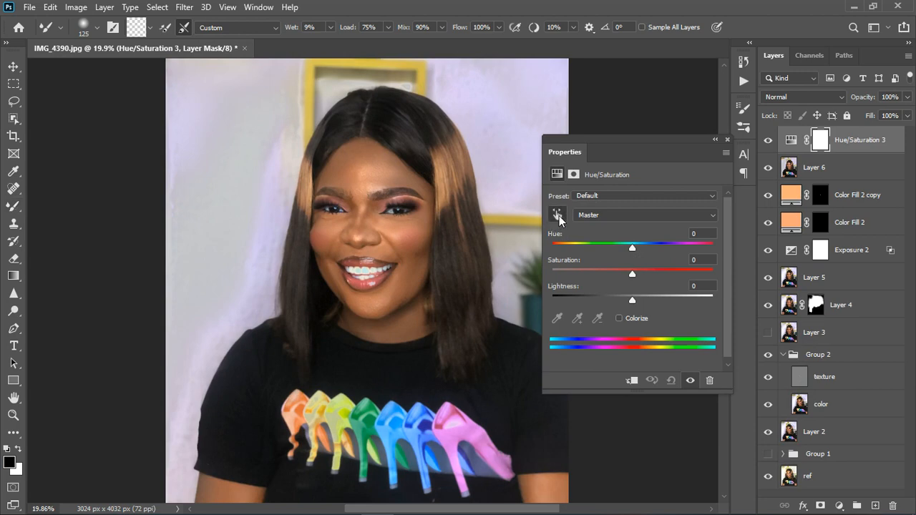
click(379, 178)
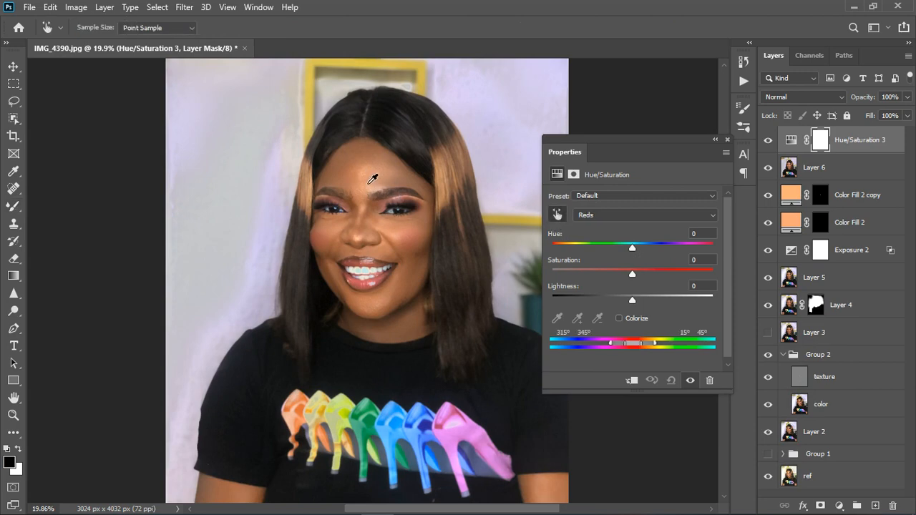
Set the Reds to hue -2, saturation -17 and lightness -7, and compare the skin with and without the adjustment.
drag(660, 248, 781, 252)
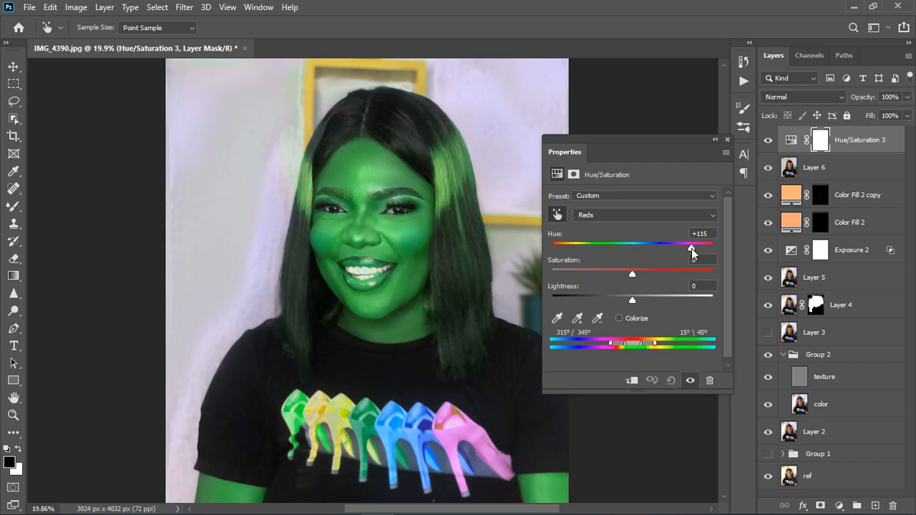
drag(691, 248, 634, 250)
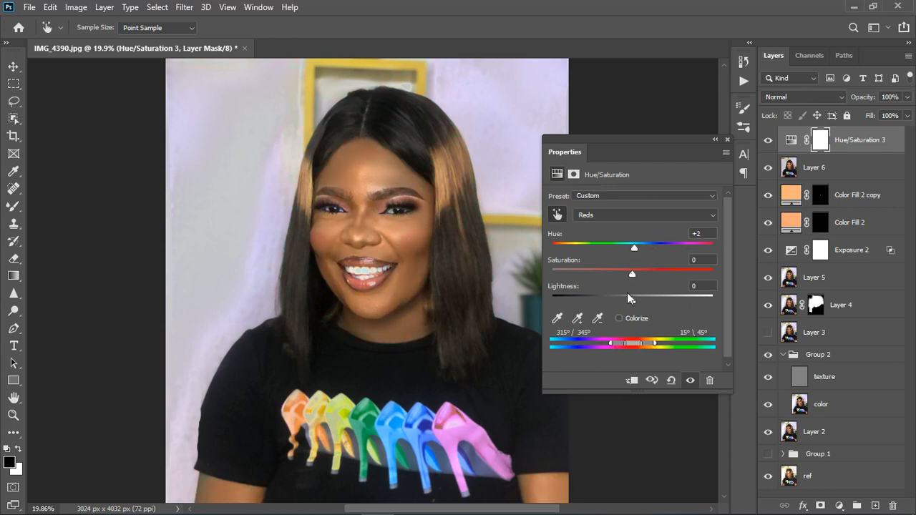
drag(632, 276, 621, 276)
mouse_move(633, 246)
mouse_down()
mouse_move(649, 246)
mouse_move(631, 244)
mouse_up()
mouse_move(633, 299)
mouse_down()
mouse_move(644, 299)
mouse_move(634, 299)
mouse_up()
click(691, 383)
click(691, 383)
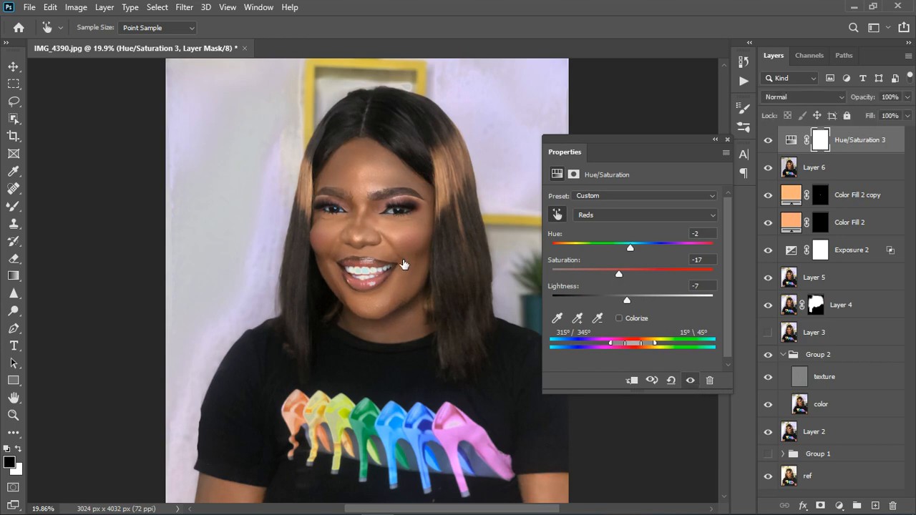
Compare the image with Hue/Saturation 3 hidden and shown, and merge it with Layer 6.
scroll(405, 262, down, 3)
click(727, 140)
scroll(456, 226, down, 2)
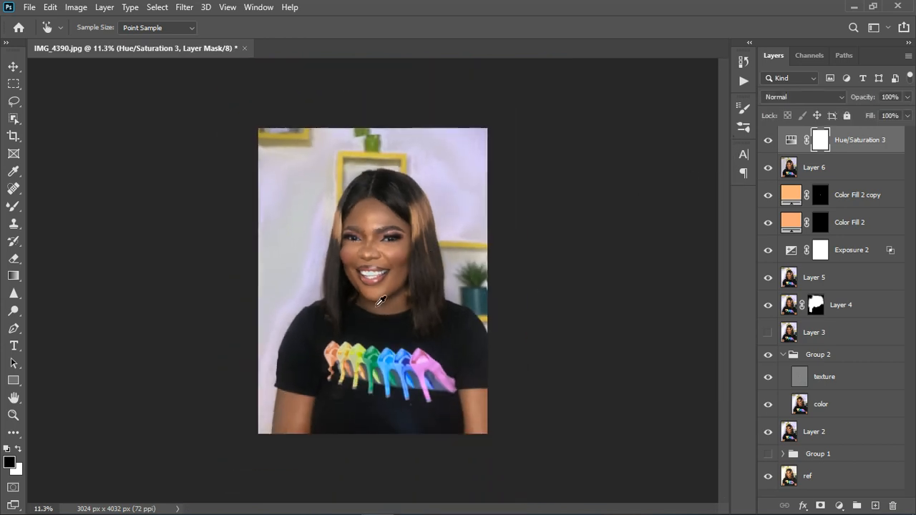
scroll(430, 251, up, 4)
scroll(408, 266, down, 2)
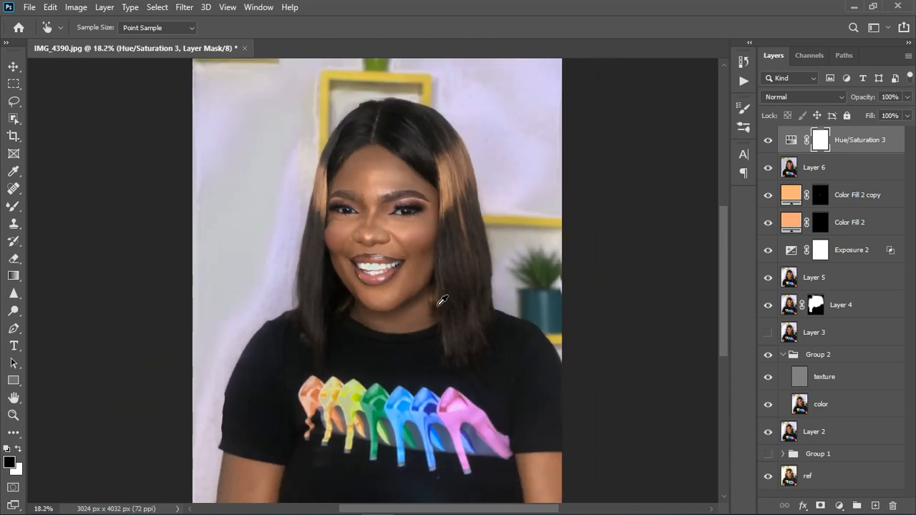
click(768, 140)
click(768, 140)
click(860, 169)
right_click(861, 171)
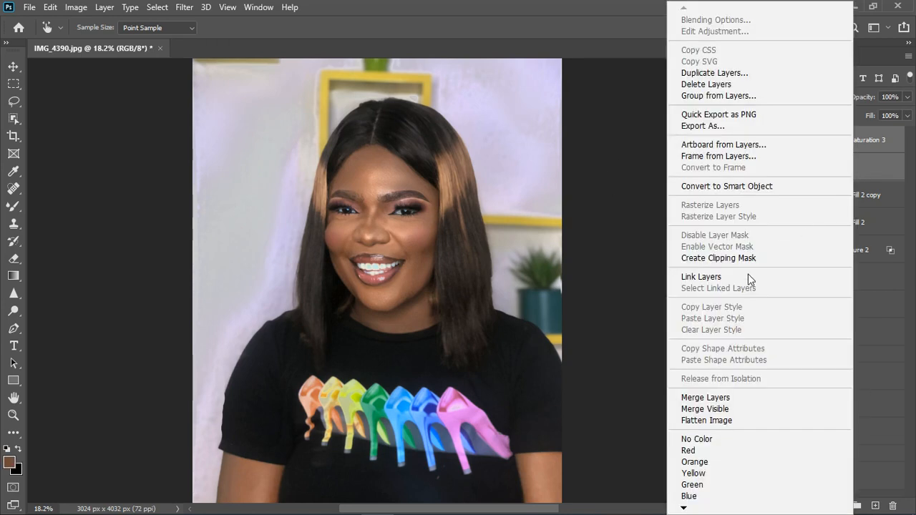
click(705, 397)
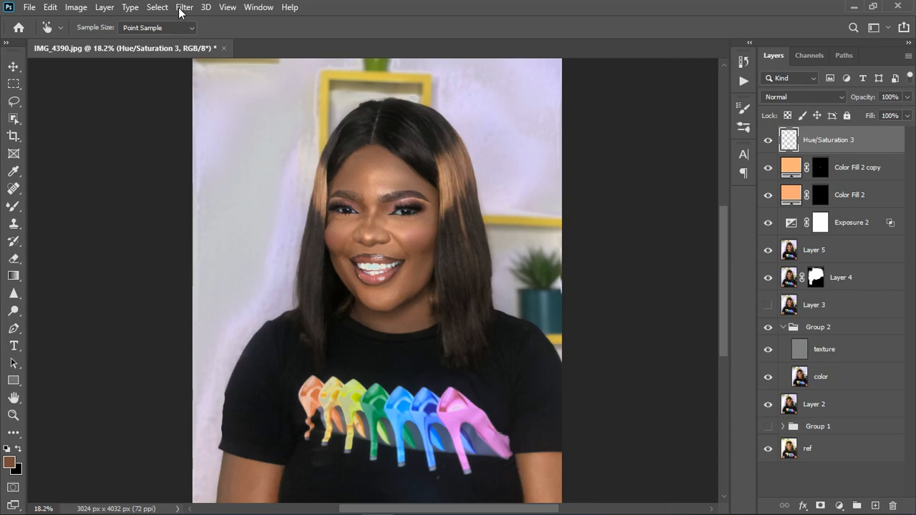
In the Camera Raw Filter, set Temperature +2, Highlights -16, Shadows +5, Whites -8, Blacks -25 and Texture +5.
click(180, 9)
click(216, 96)
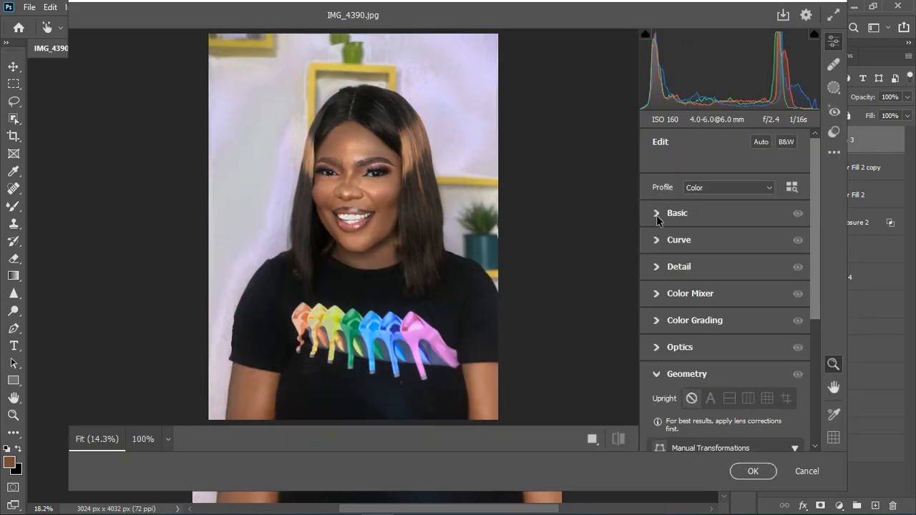
click(657, 215)
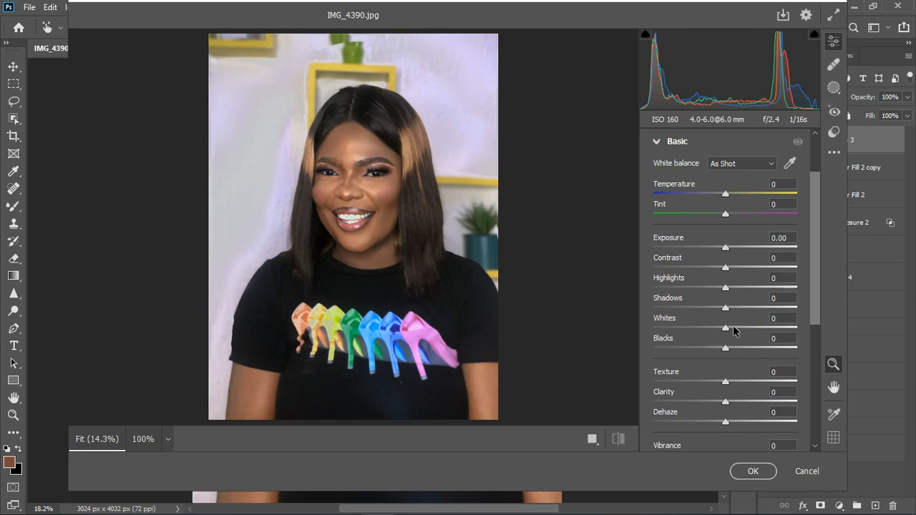
mouse_move(726, 348)
mouse_down()
mouse_move(698, 352)
mouse_move(709, 352)
mouse_up()
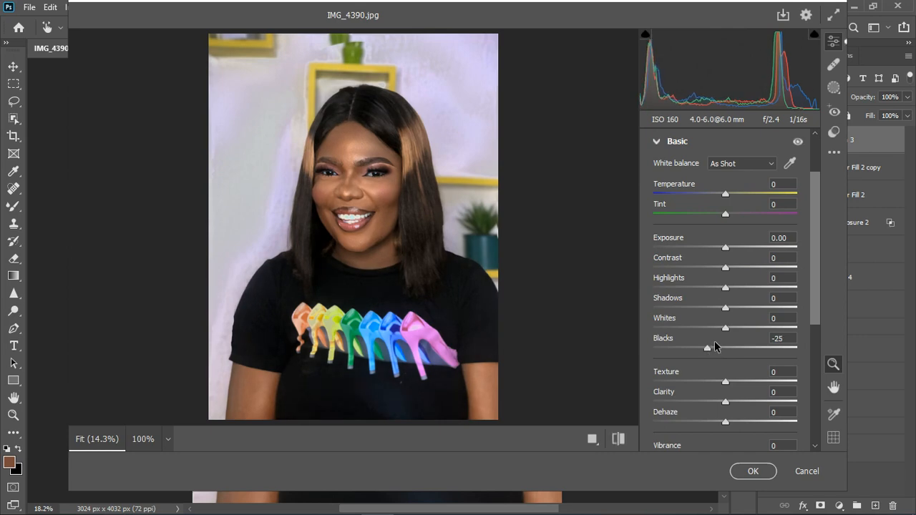
drag(727, 311, 712, 295)
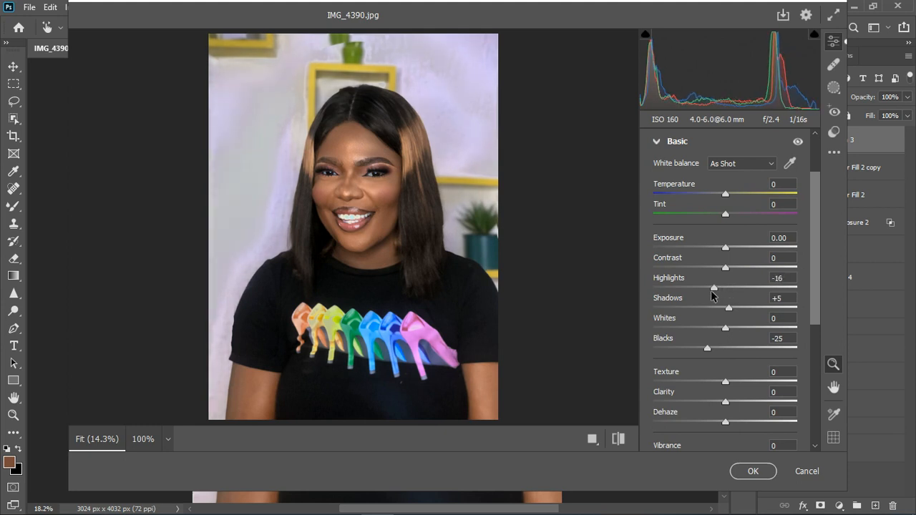
drag(725, 328, 719, 329)
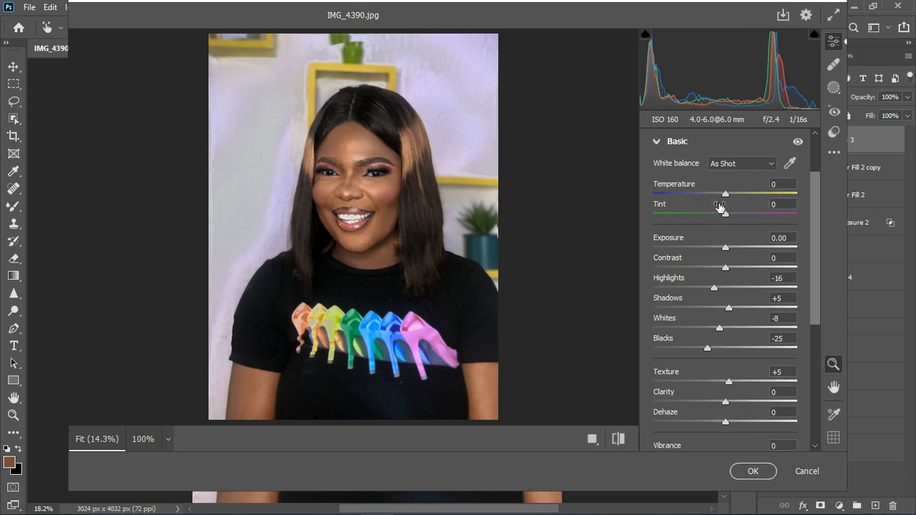
drag(728, 194, 727, 194)
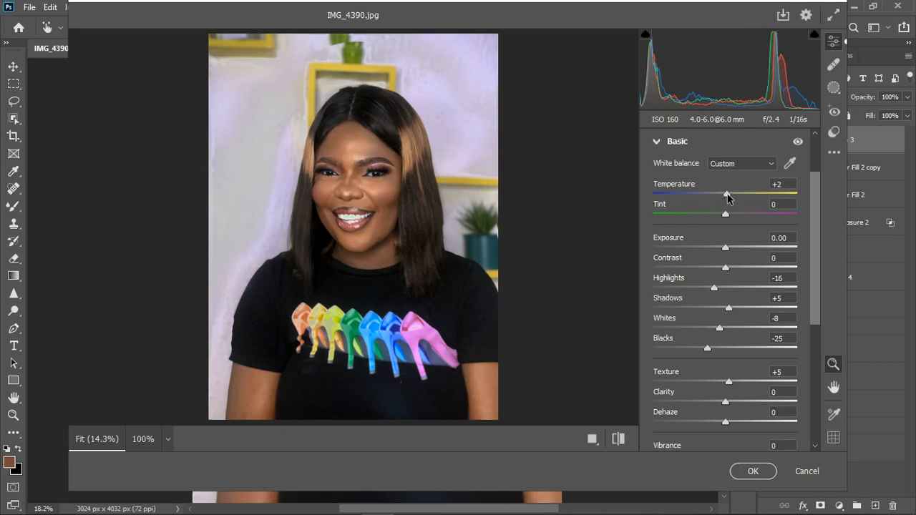
Set the Reds saturation to +1 in the Camera Raw Color Mixer.
click(659, 145)
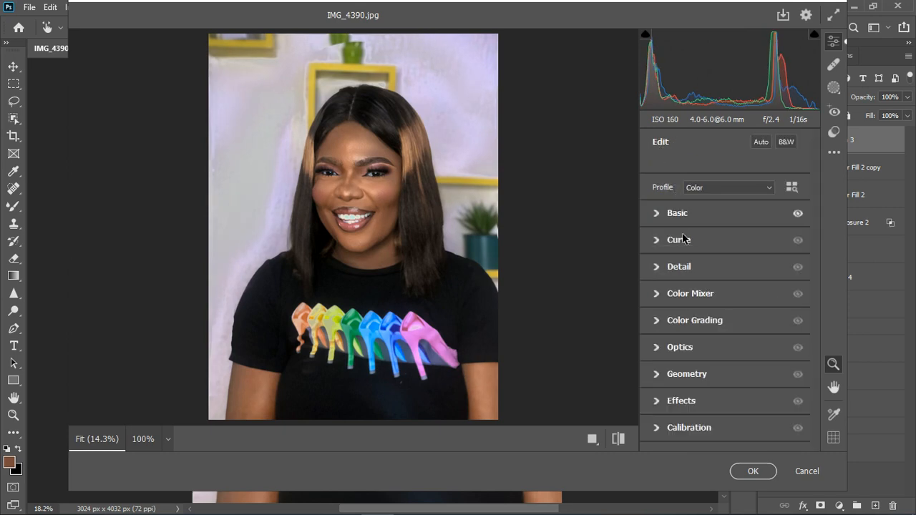
click(658, 294)
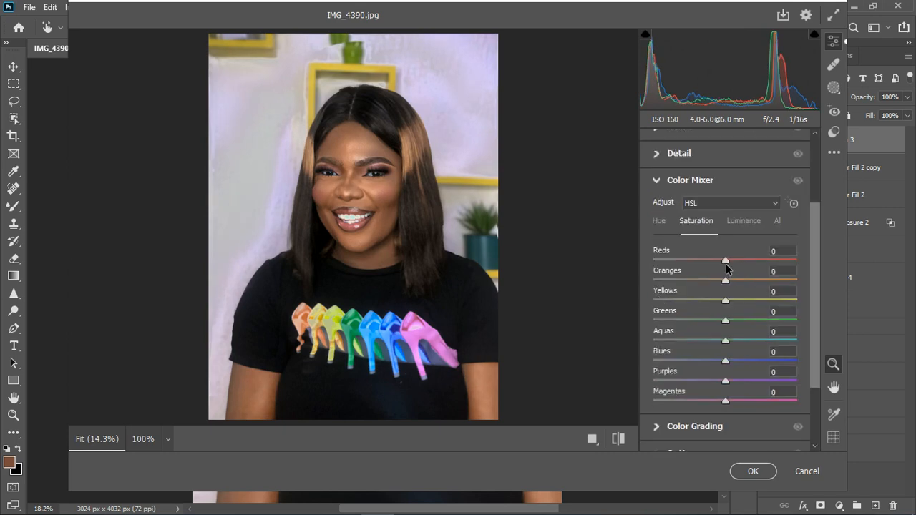
mouse_move(724, 261)
mouse_down()
mouse_move(707, 262)
mouse_move(726, 267)
mouse_up()
Adjust the Color Mixer hues of the individual color ranges, from reds and oranges to aquas and blues, and lower the magenta hue.
click(661, 228)
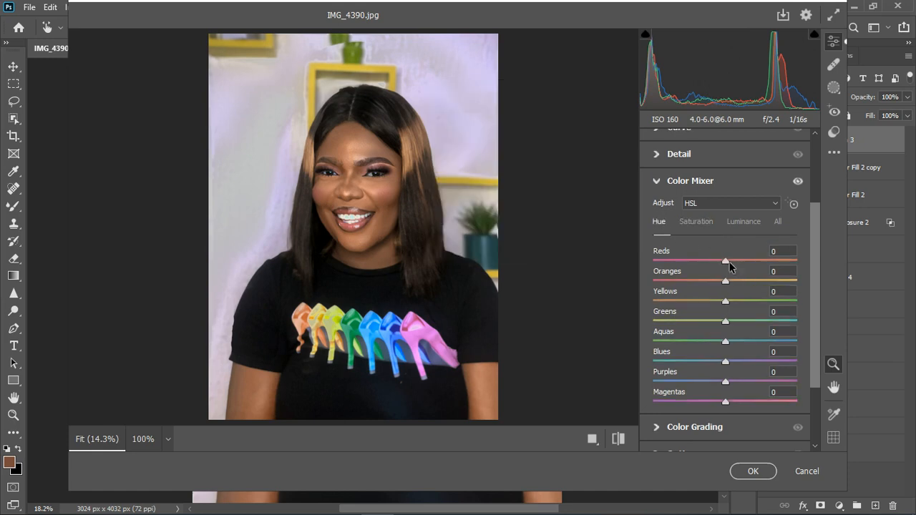
drag(724, 261, 697, 265)
drag(711, 282, 717, 301)
drag(726, 342, 741, 368)
drag(726, 402, 710, 402)
click(697, 222)
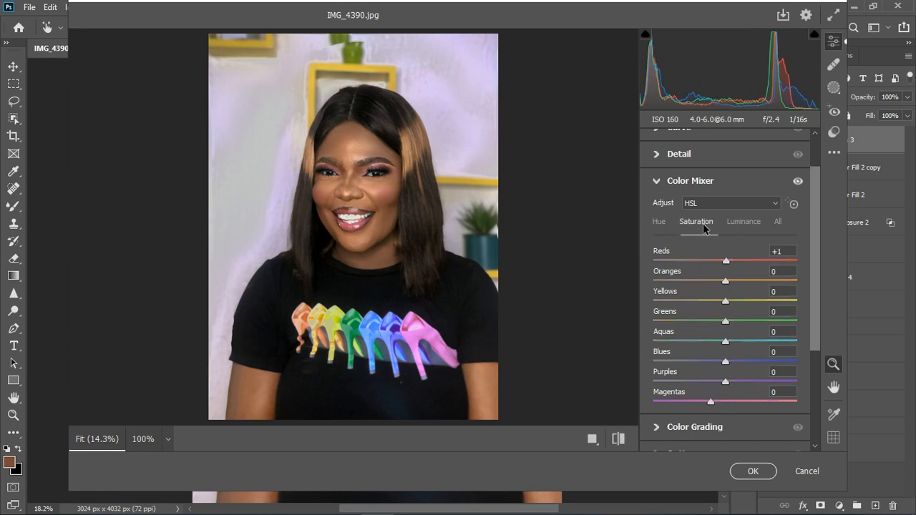
Set the Color Mixer saturation to Oranges +15, Yellows +9, Greens +7, Aquas +11, Blues +12 and Purples +8.
mouse_move(726, 281)
mouse_down()
mouse_move(748, 279)
mouse_move(732, 279)
mouse_up()
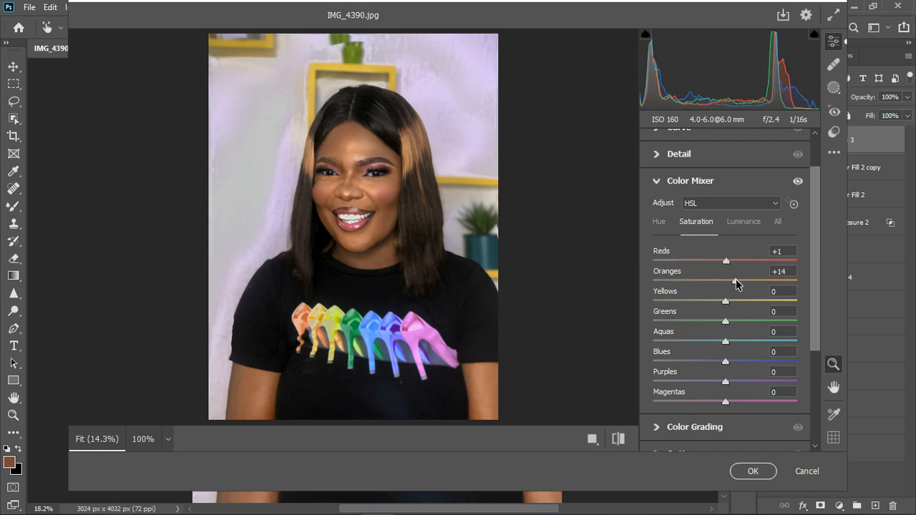
drag(725, 300, 733, 381)
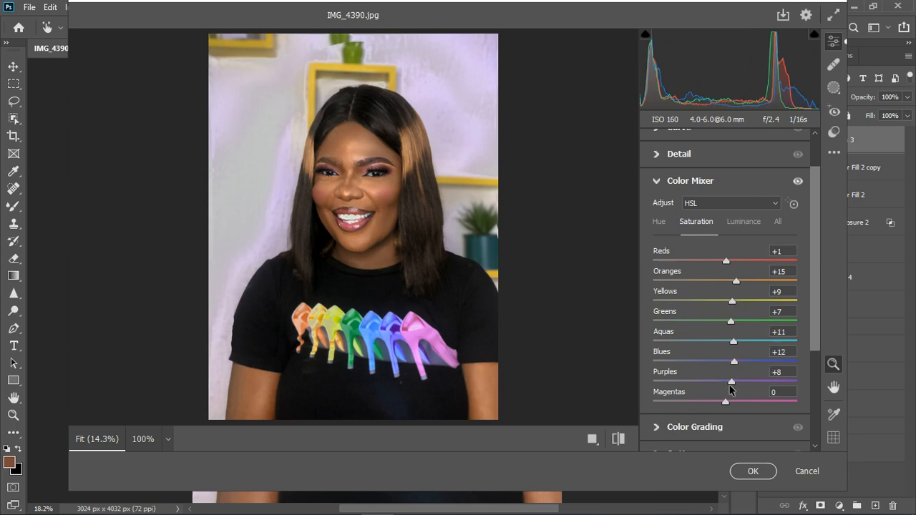
Set the Color Mixer luminance to Reds -7, Oranges +3 and Yellows -10.
click(749, 226)
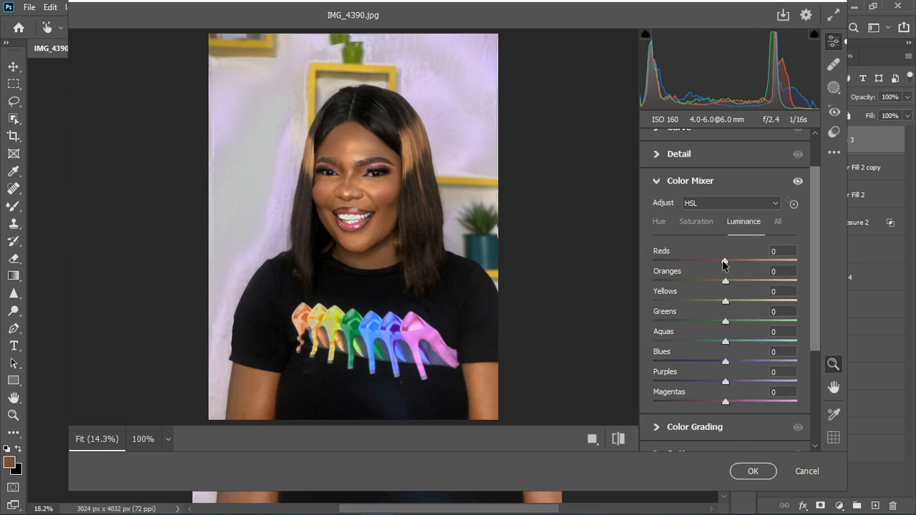
drag(723, 264, 721, 265)
drag(732, 279, 714, 304)
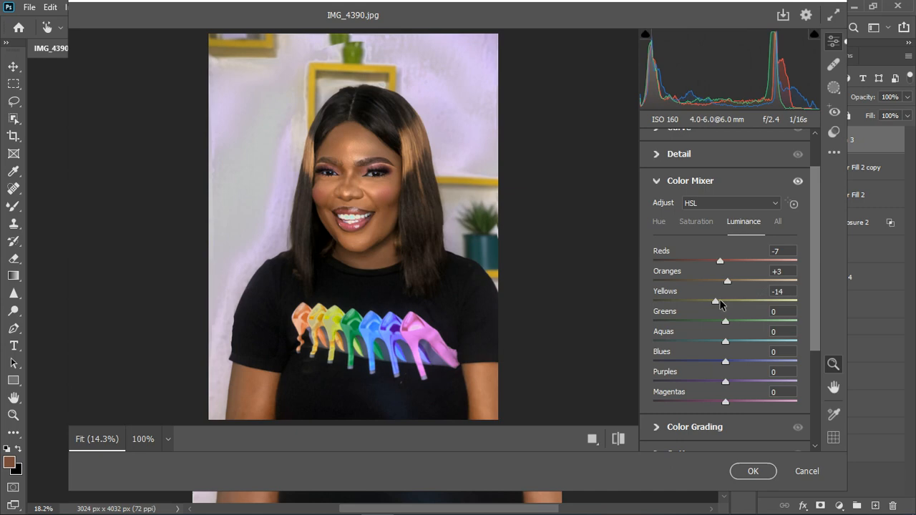
drag(720, 300, 719, 301)
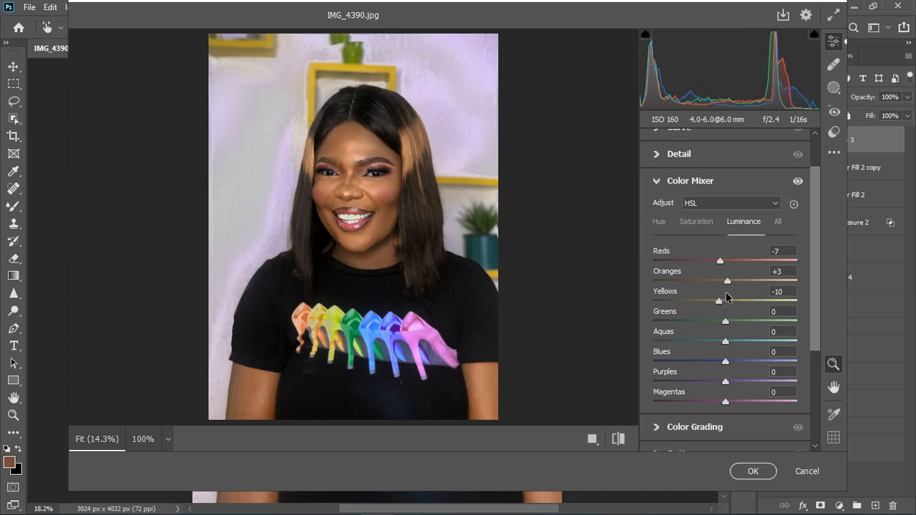
Raise the Oranges saturation slightly further and collapse the Color Mixer settings.
click(706, 224)
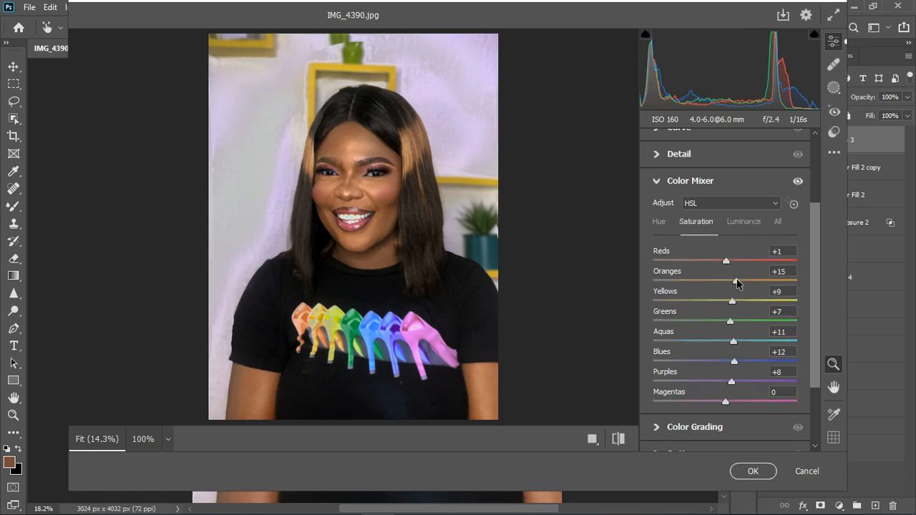
drag(738, 284, 742, 283)
click(659, 181)
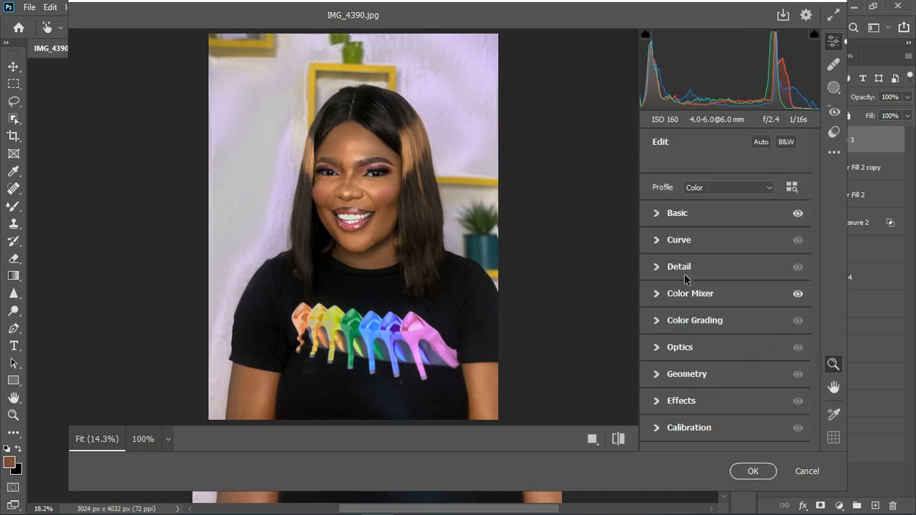
Try the automatic Upright correction in the Geometry settings and undo it.
click(658, 378)
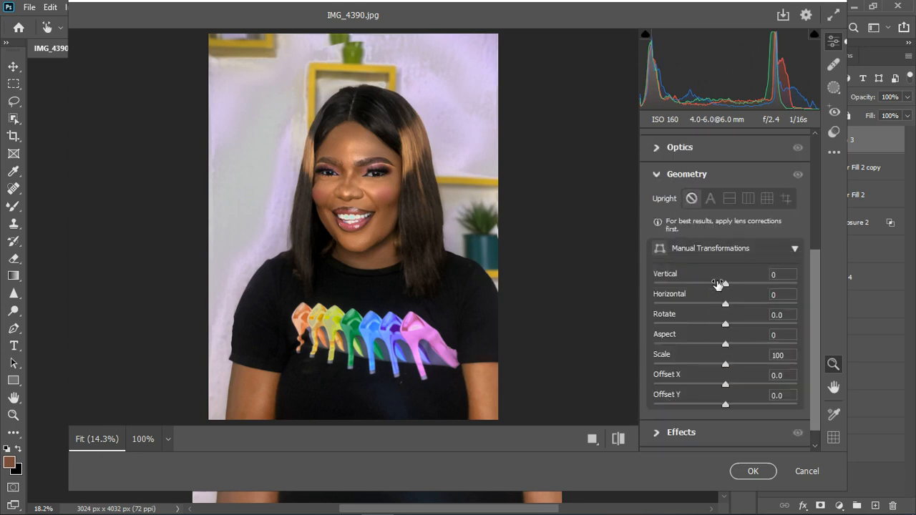
click(711, 201)
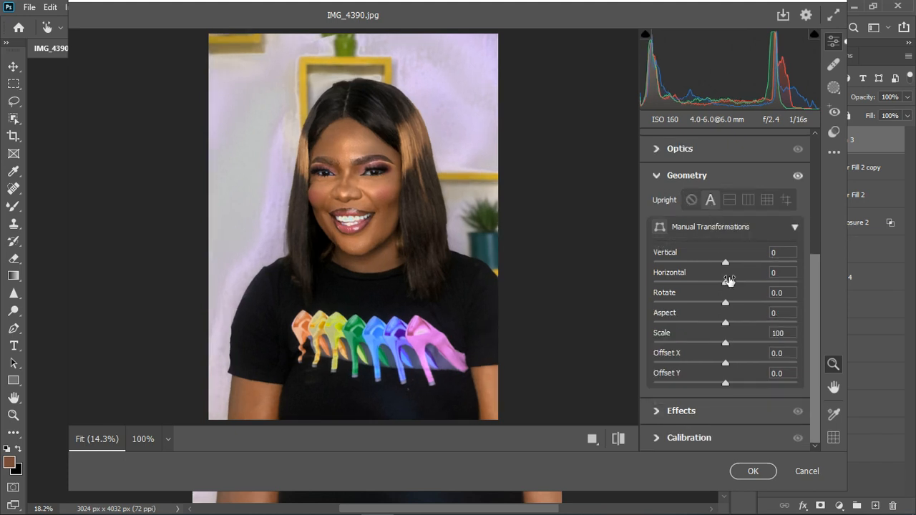
key(ctrl+z)
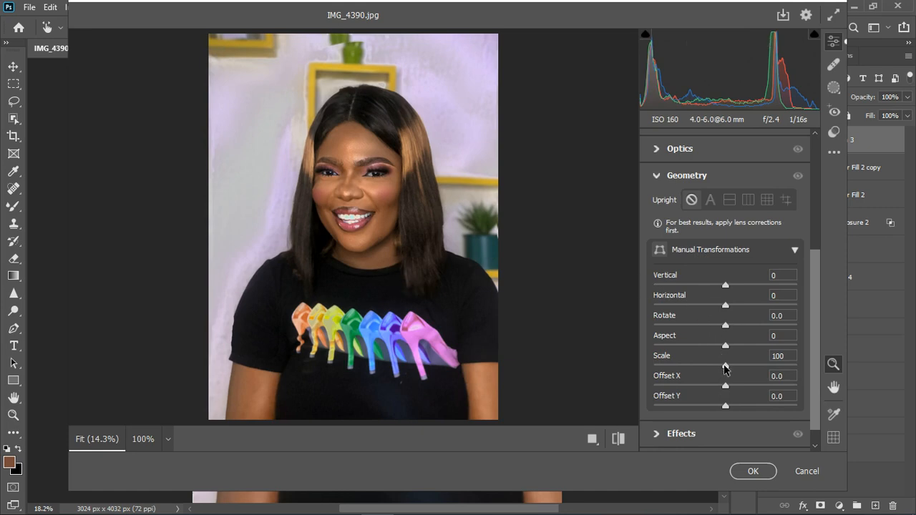
Set the Aspect of the manual Geometry transformations to -1.
drag(726, 348, 732, 348)
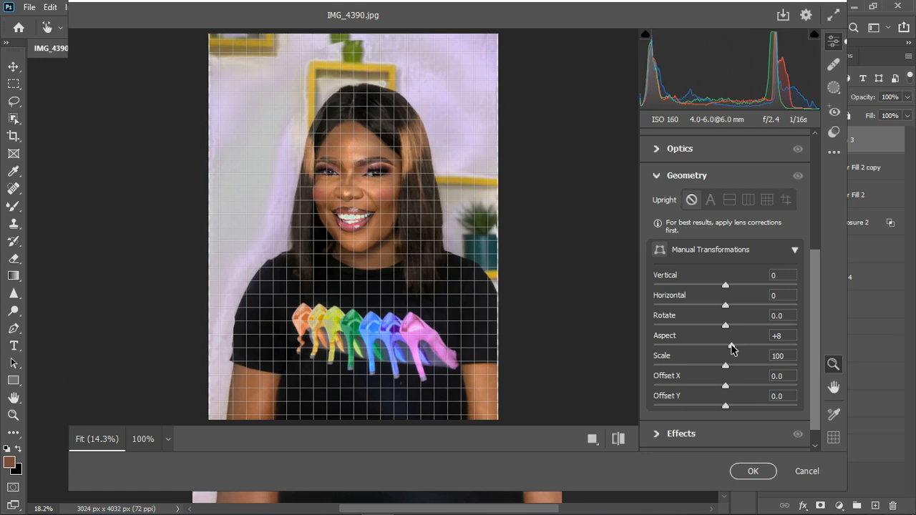
drag(731, 349, 721, 349)
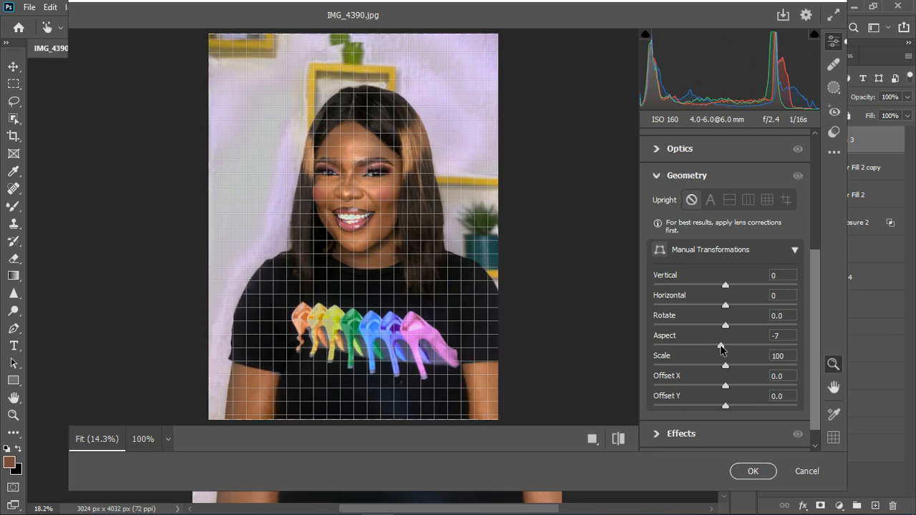
drag(720, 349, 724, 348)
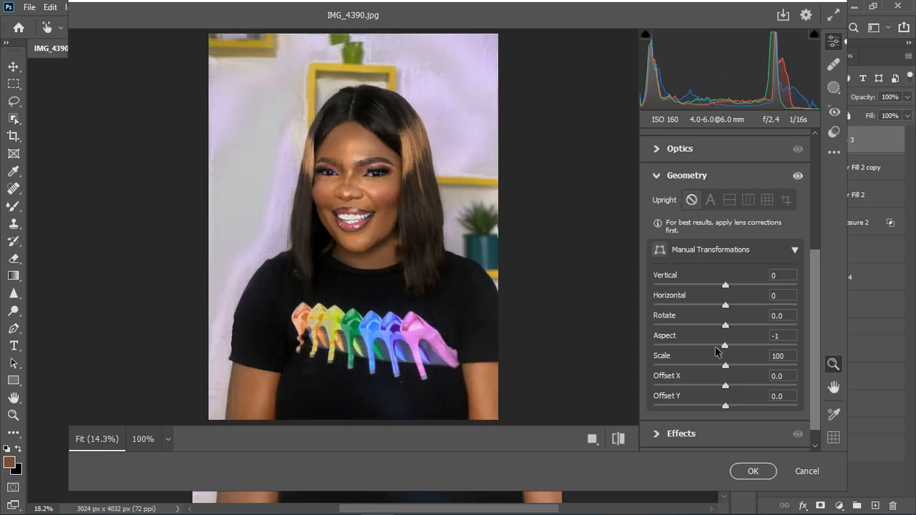
click(656, 175)
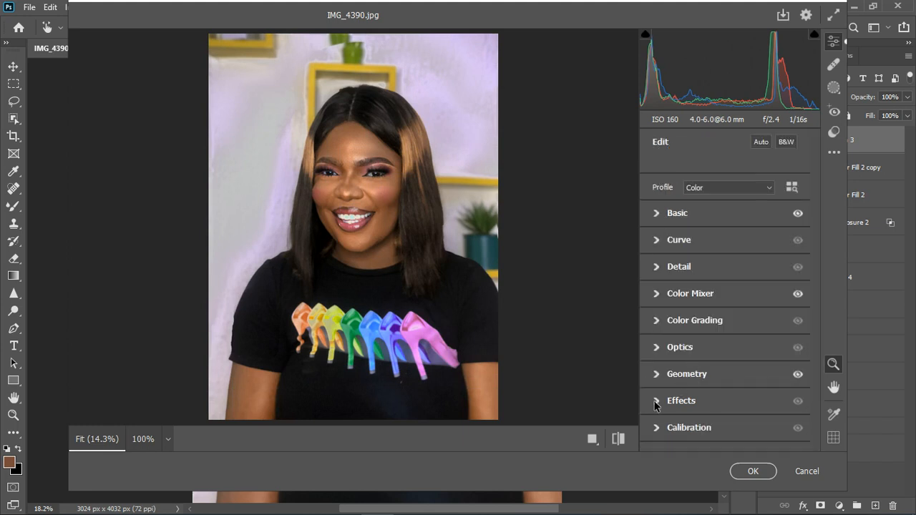
Add a slight vignette of -2 in the Effects settings.
click(656, 402)
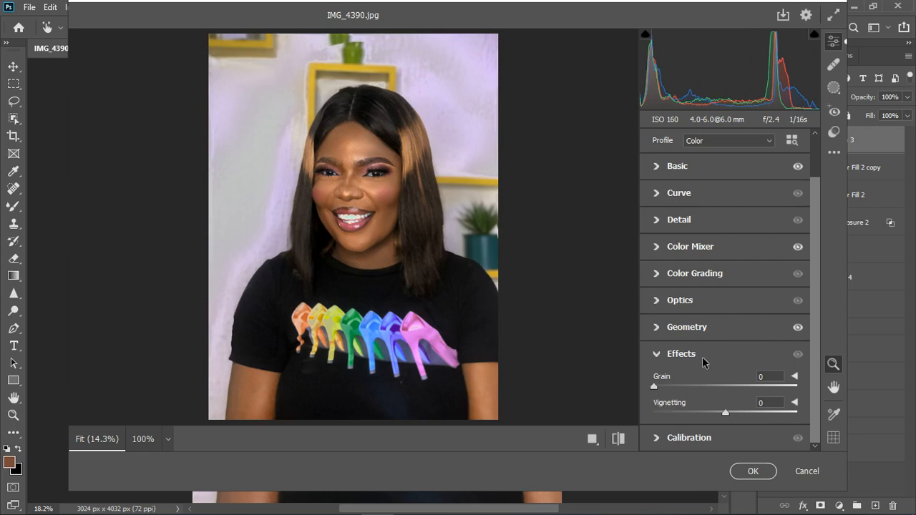
drag(725, 413, 721, 416)
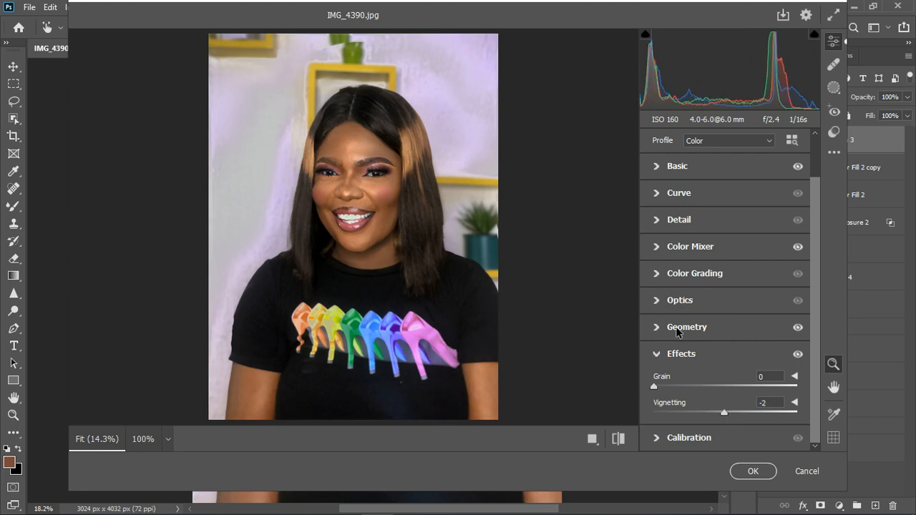
click(665, 355)
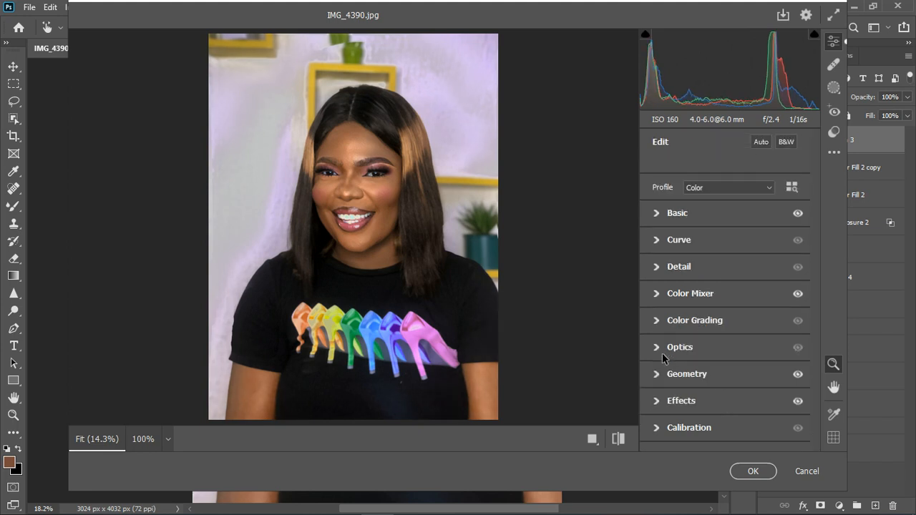
In Calibration, set the Red Primary hue to -8, Green Primary hue to +2 and Blue Primary hue to +13.
click(665, 429)
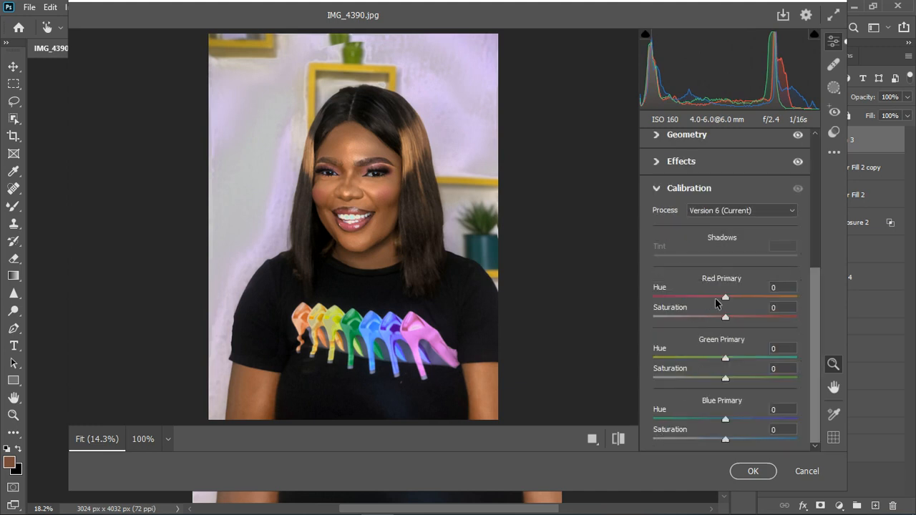
drag(725, 298, 720, 298)
drag(726, 421, 735, 421)
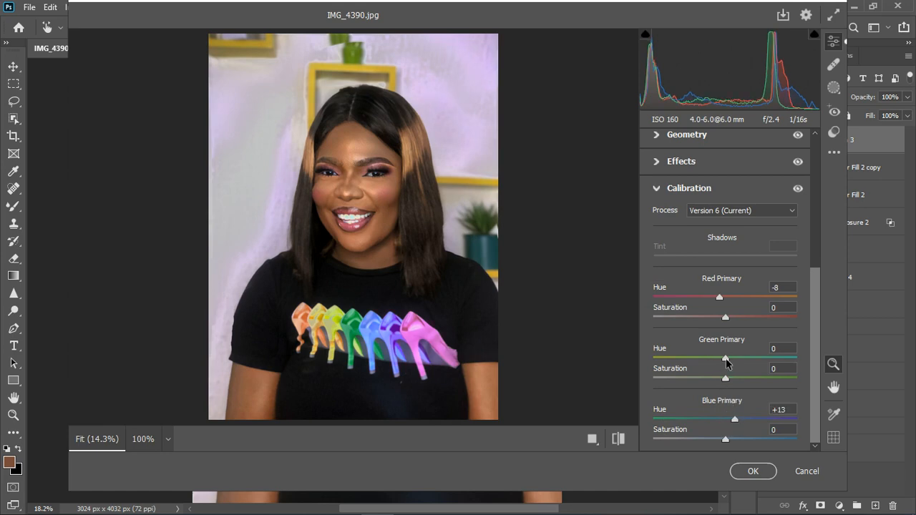
drag(725, 358, 716, 359)
mouse_move(710, 358)
mouse_down()
mouse_move(741, 362)
mouse_move(727, 359)
mouse_up()
Compare the portrait with the Calibration adjustments hidden and shown.
click(798, 190)
click(797, 189)
click(798, 190)
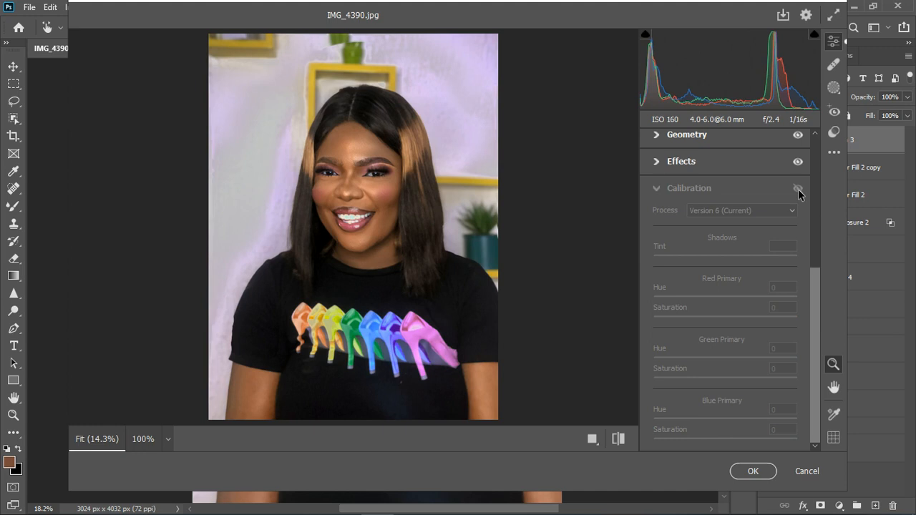
click(798, 190)
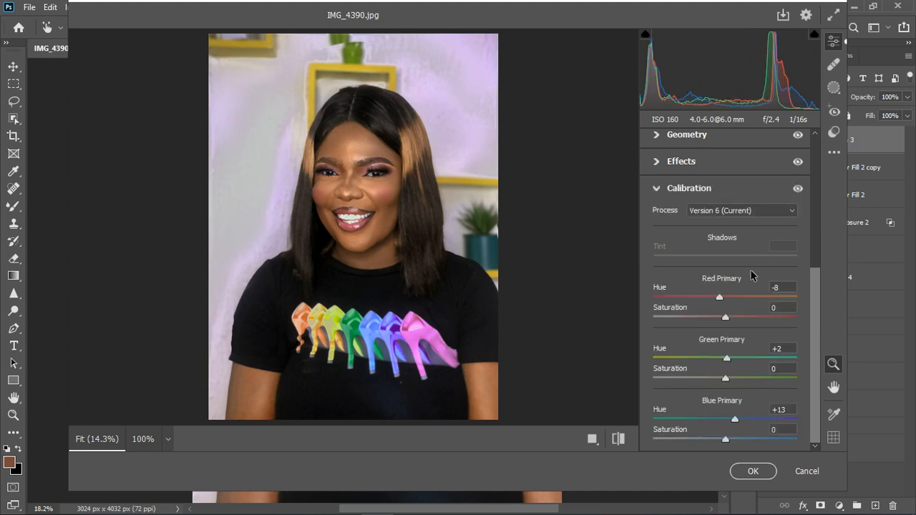
Reset the Red Primary hue to 0 and apply the Camera Raw adjustments to the layer.
drag(720, 298, 720, 297)
drag(725, 296, 724, 297)
double_click(723, 298)
double_click(733, 420)
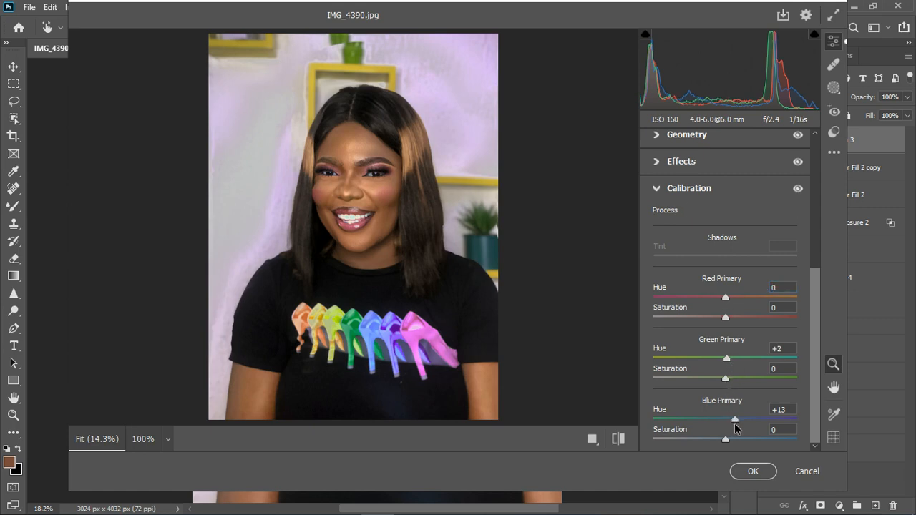
click(737, 474)
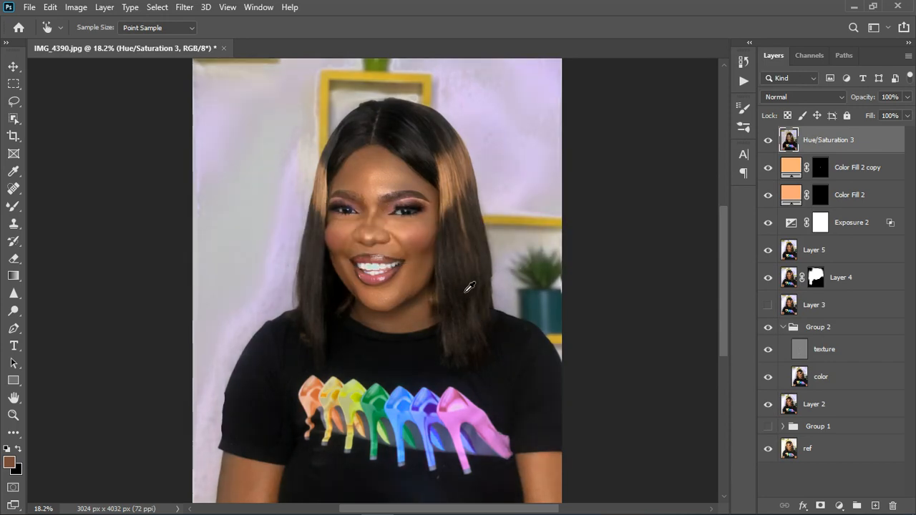
Add a Curves adjustment layer above Hue/Saturation 3 and pull the RGB midtones down slightly to darken the image.
scroll(507, 313, down, 4)
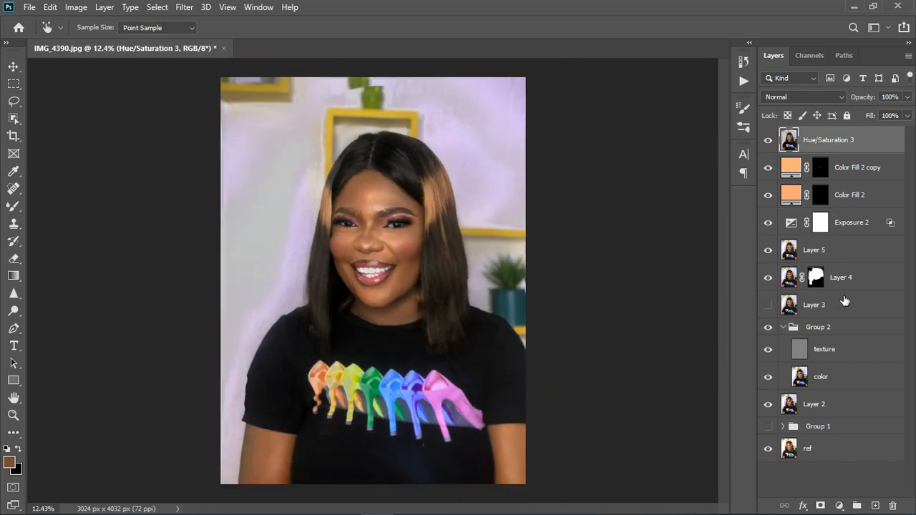
key(ctrl+plus)
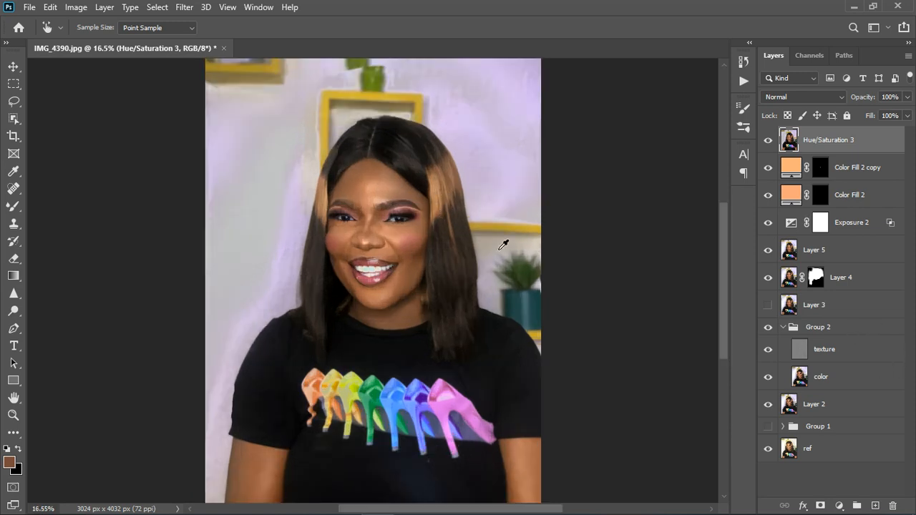
click(839, 506)
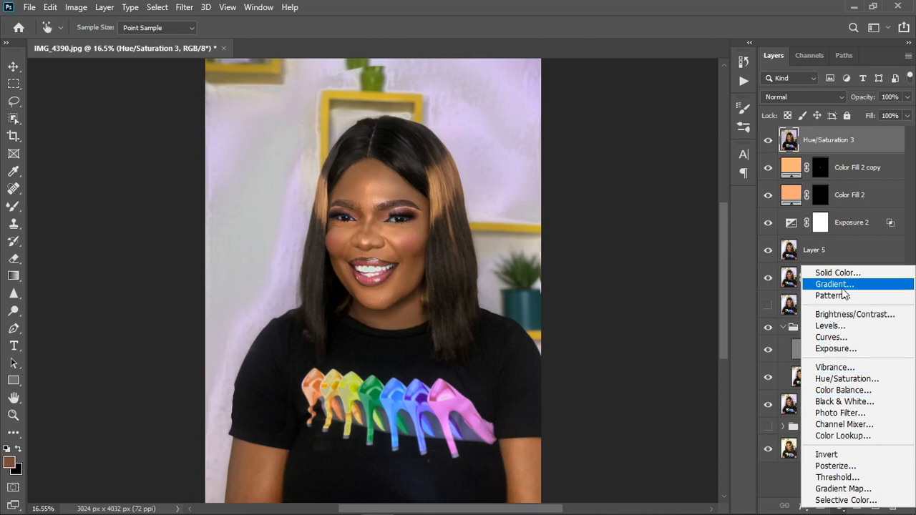
click(832, 337)
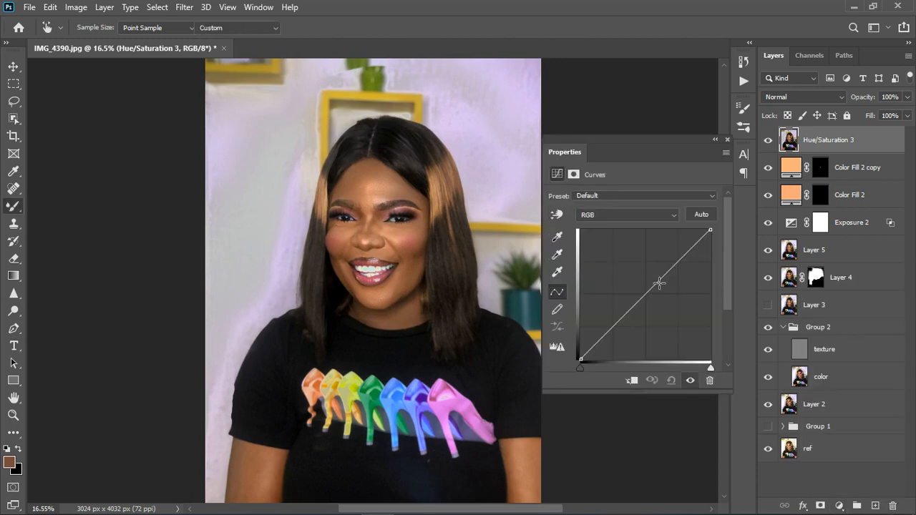
mouse_move(653, 297)
mouse_down()
mouse_move(646, 290)
mouse_move(656, 301)
mouse_up()
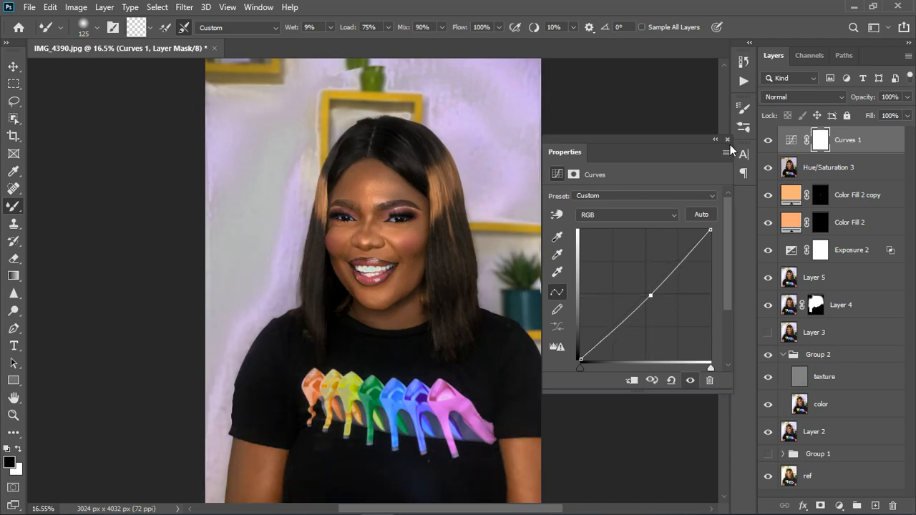
Paint black on the Curves 1 mask with a 1000 px Brush over the face, hair and shirt to remove the darkening there.
click(821, 145)
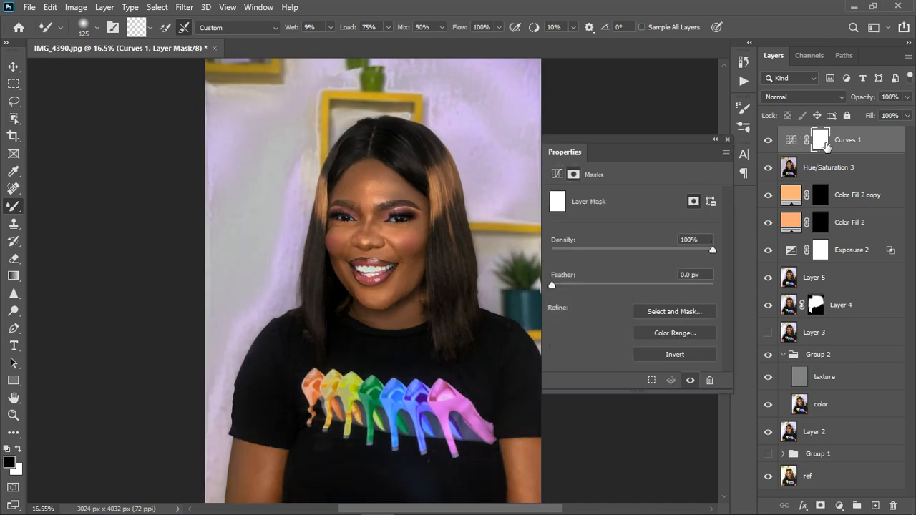
right_click(7, 209)
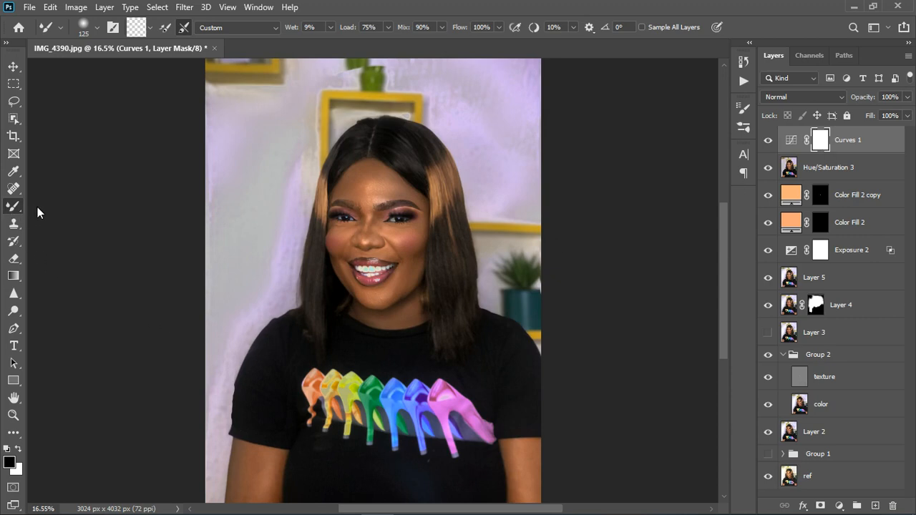
click(38, 208)
key(bracketright)
key(bracketright)
key(bracketright)
key(bracketright)
key(bracketright)
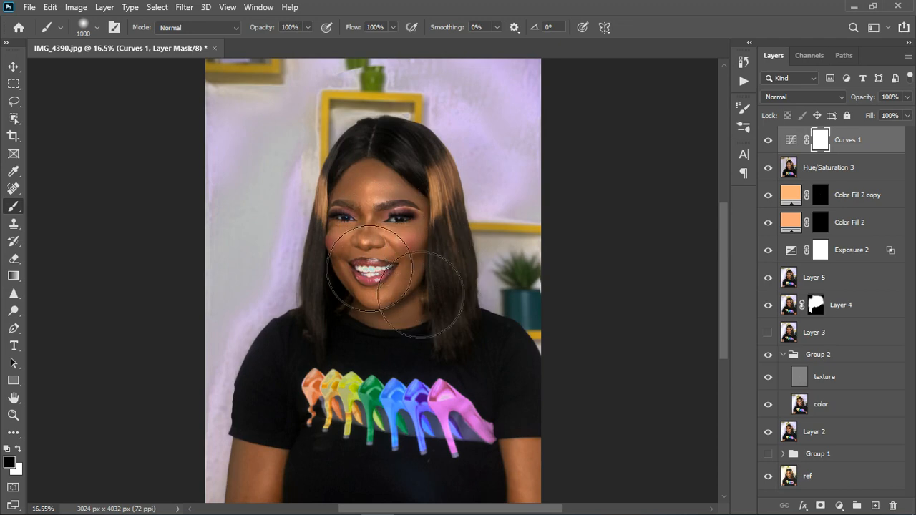
key(bracketleft)
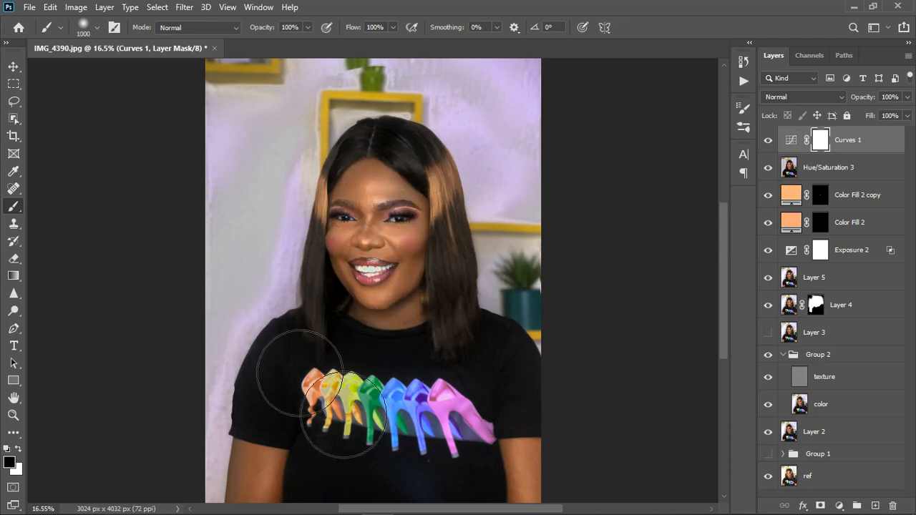
mouse_move(483, 389)
mouse_down()
mouse_move(405, 193)
mouse_move(354, 261)
mouse_move(389, 286)
mouse_up()
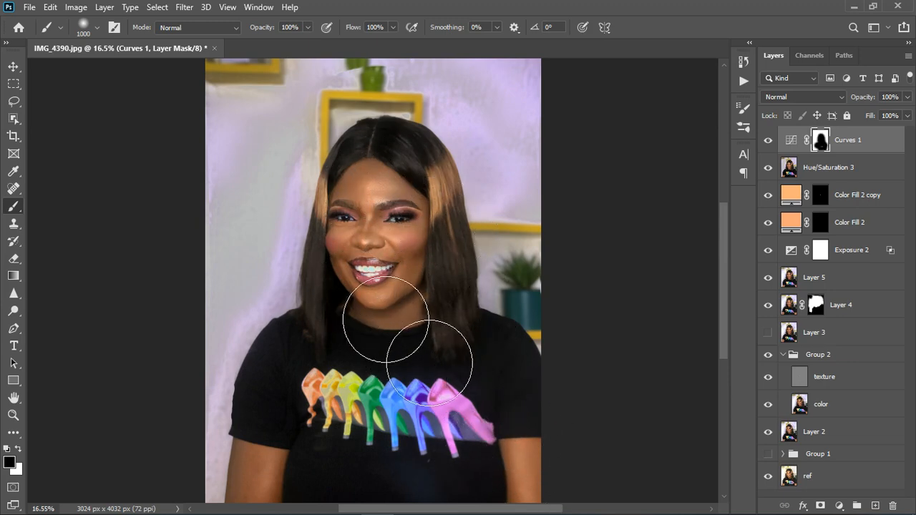
Paint white on the Curves 1 mask over the shirt and shoulders to bring the darkening back there.
key(x)
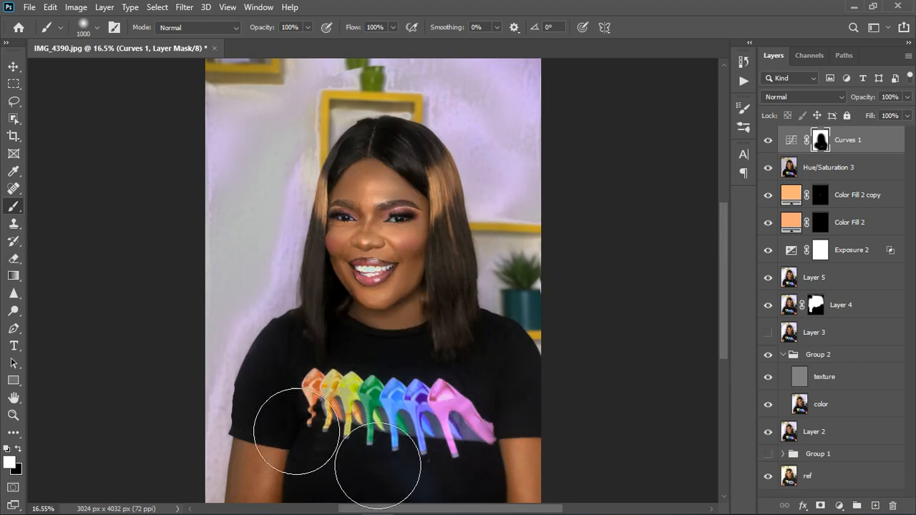
drag(510, 378, 504, 362)
mouse_move(292, 338)
mouse_down()
mouse_move(272, 264)
mouse_move(276, 229)
mouse_move(286, 334)
mouse_up()
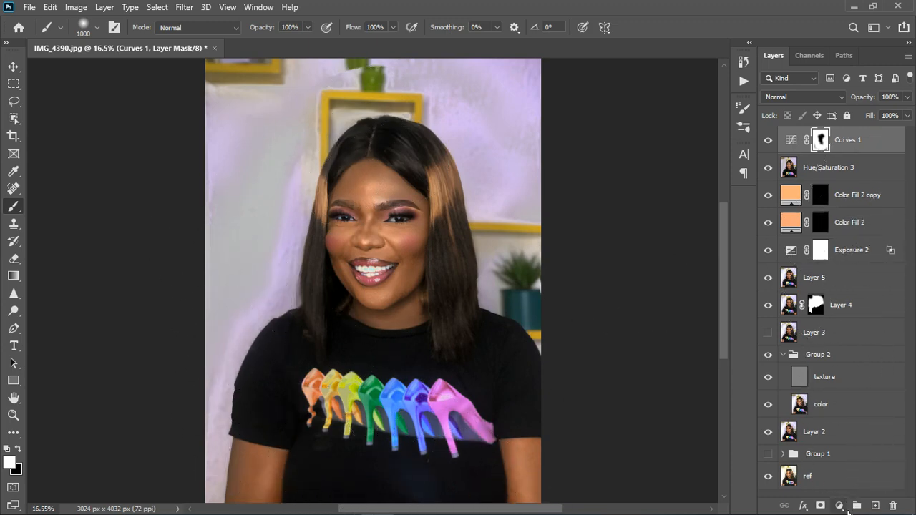
click(838, 506)
click(861, 369)
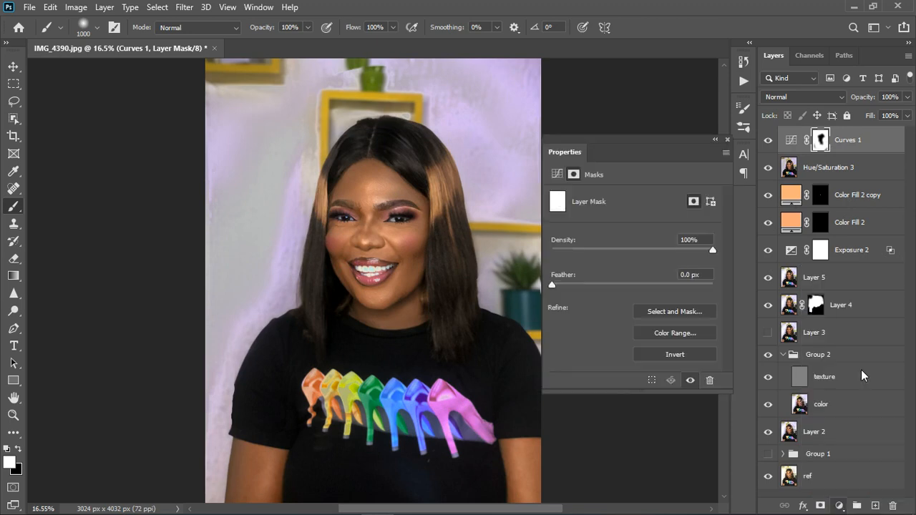
drag(638, 212, 640, 212)
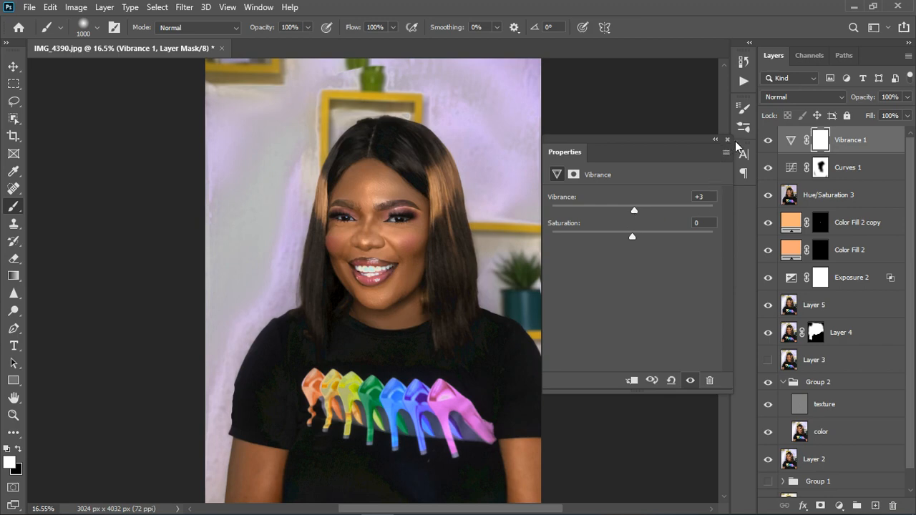
click(870, 140)
key(Delete)
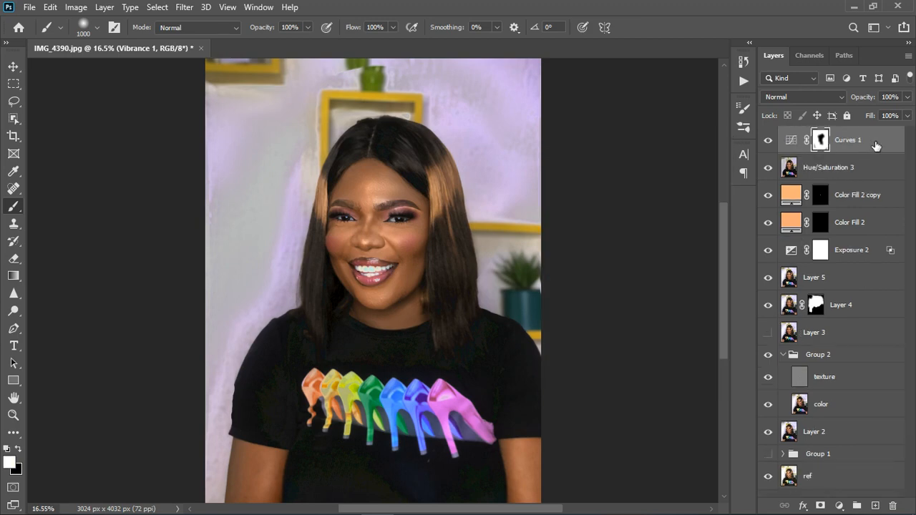
Add a Color Balance adjustment layer above Curves 1 and shift its highlights slightly toward blue, cyan and magenta.
click(840, 506)
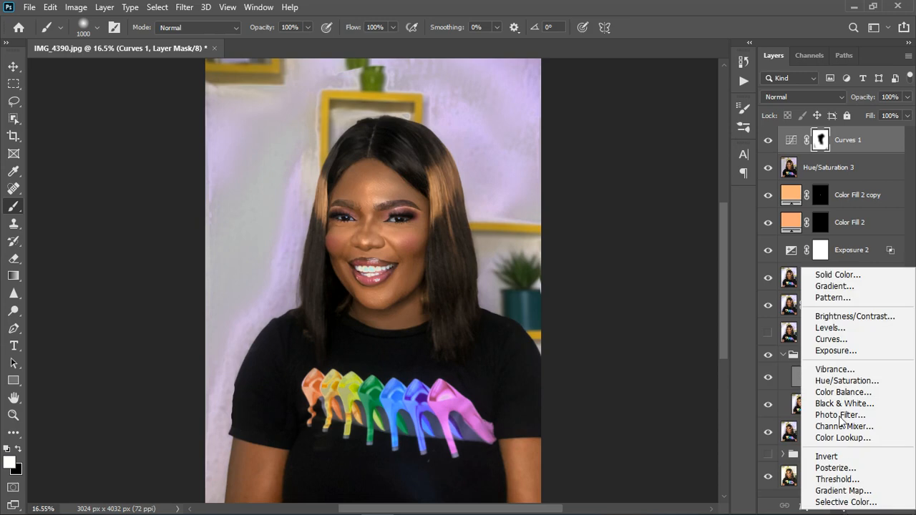
click(849, 392)
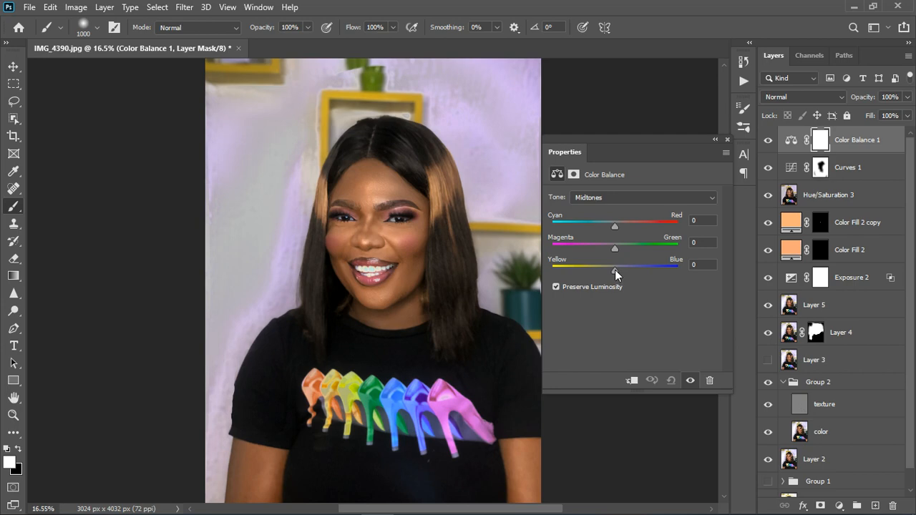
click(617, 197)
click(618, 225)
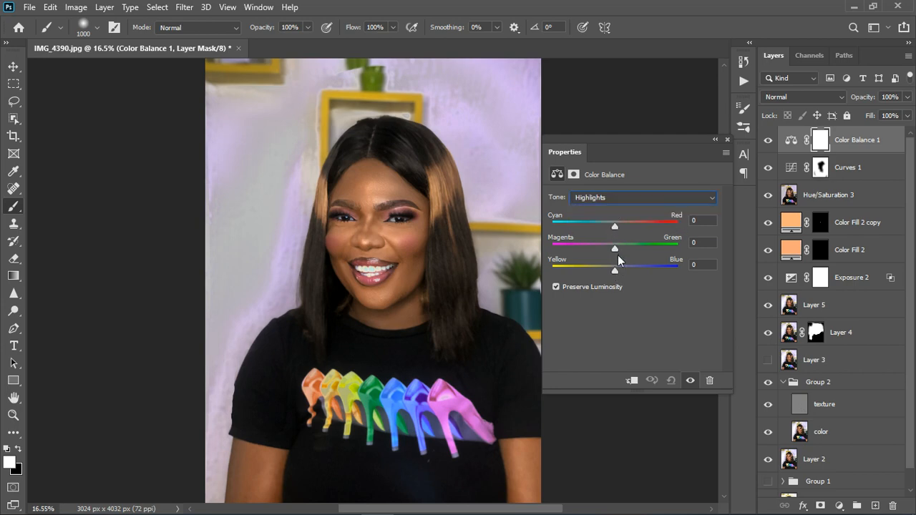
drag(614, 271, 619, 271)
drag(612, 227, 609, 226)
drag(615, 248, 613, 246)
Shift the Color Balance midtones slightly toward red, with Magenta/Green at -2 and Yellow/Blue at -2.
click(607, 200)
click(609, 219)
drag(616, 269, 614, 269)
drag(614, 229, 618, 227)
drag(617, 249, 611, 251)
Set the Color Balance shadows to +3 blue with slight magenta and cyan shifts, and compare the image with and without the adjustment.
click(619, 199)
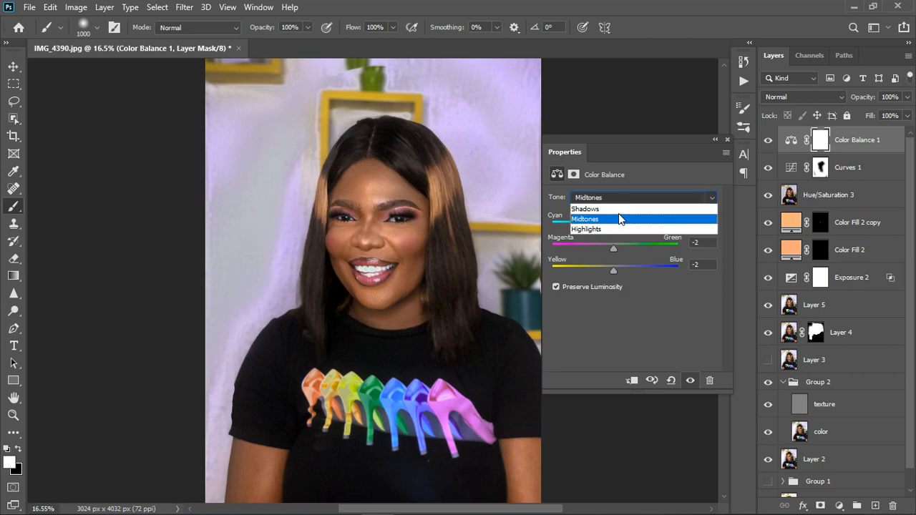
click(618, 212)
drag(614, 269, 617, 268)
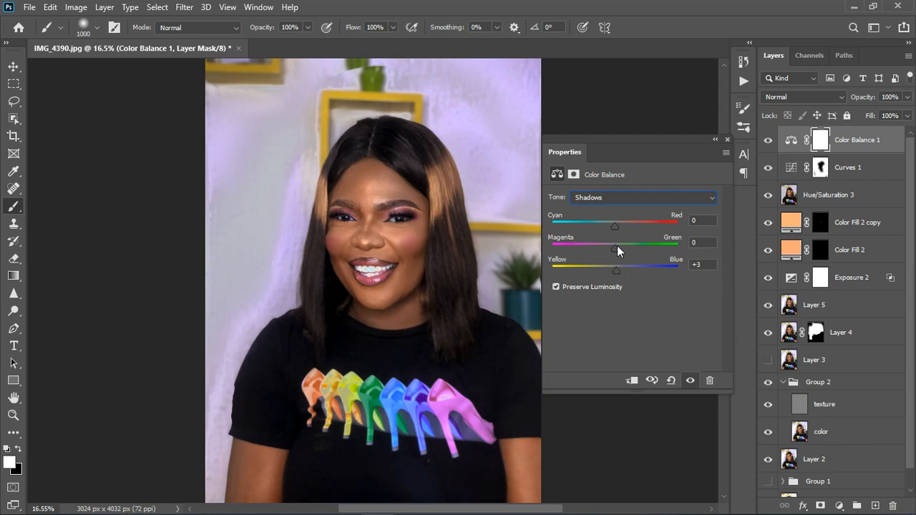
drag(617, 245, 612, 247)
drag(617, 229, 611, 228)
click(727, 140)
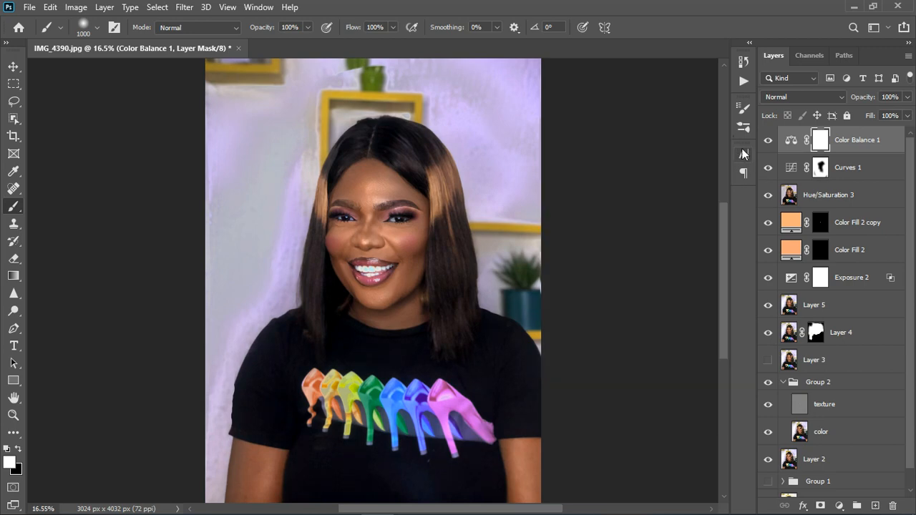
click(769, 141)
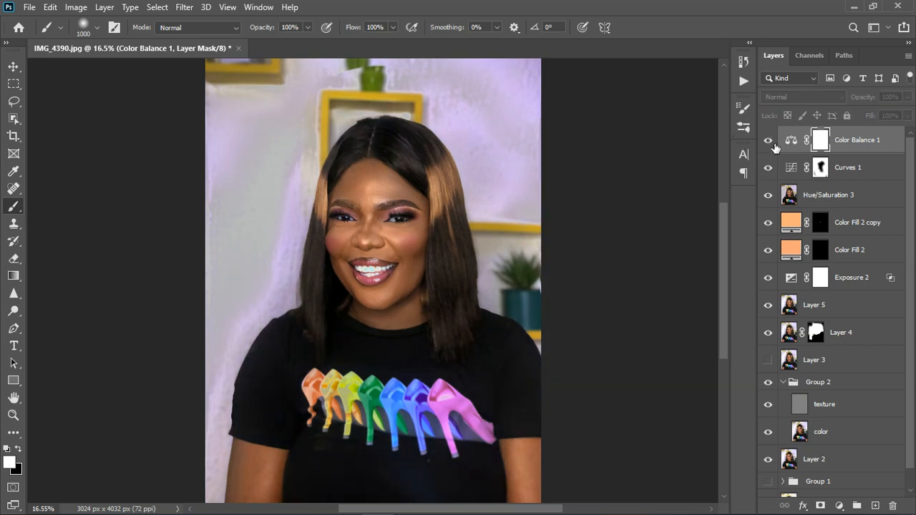
click(769, 141)
Add an Exposure adjustment layer above Color Balance 1 and set its gamma correction to 0.88.
scroll(425, 230, down, 1)
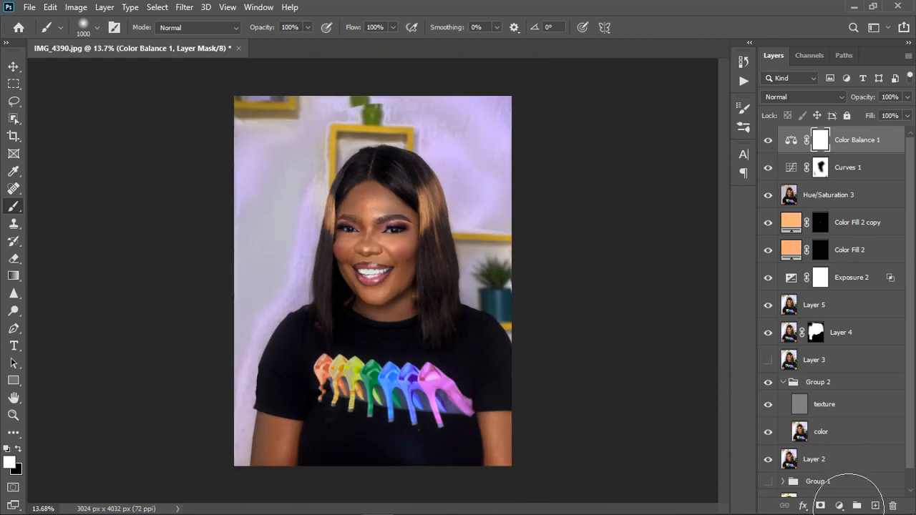
click(839, 505)
click(840, 347)
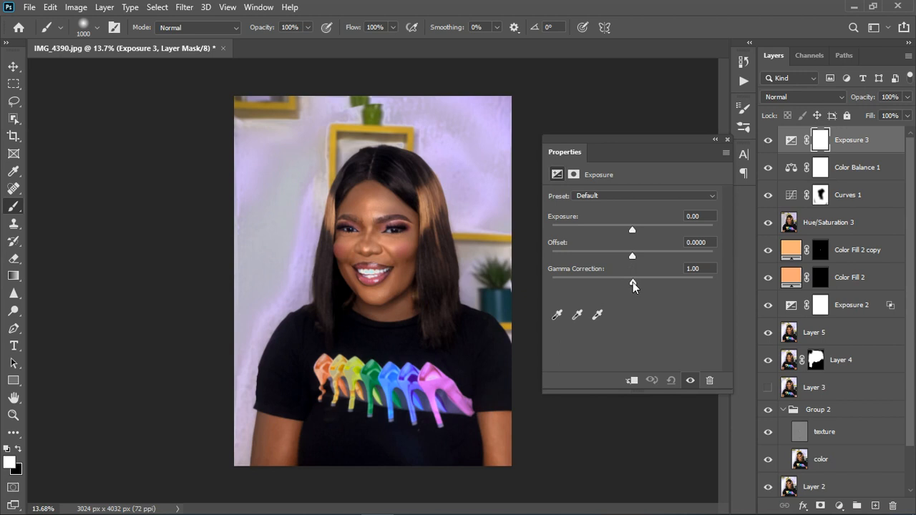
drag(632, 282, 640, 281)
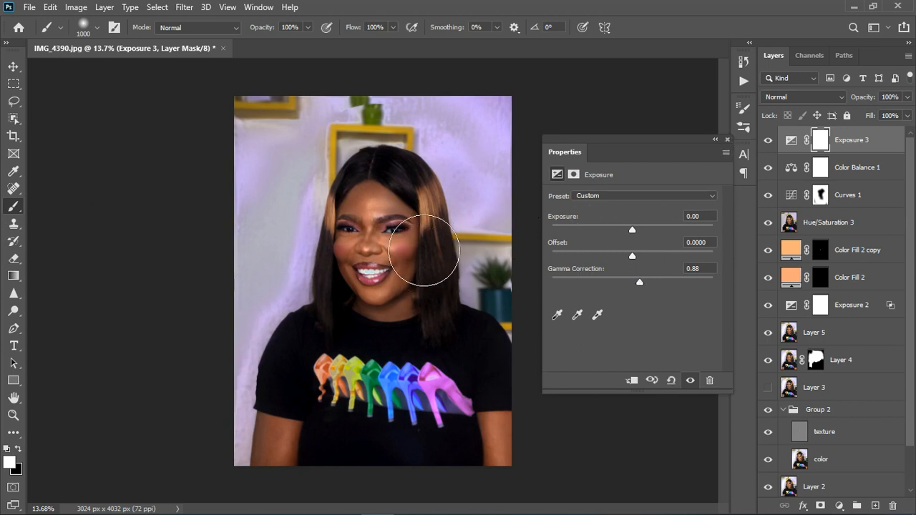
click(727, 140)
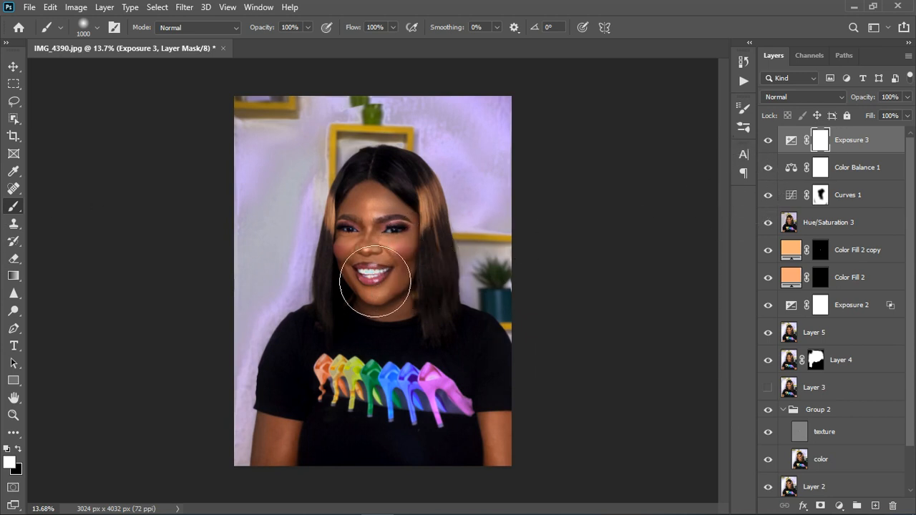
Paint black on the Exposure 3 mask with the 1000 px Brush over the face, hair and shirt to remove the darkening there.
key(x)
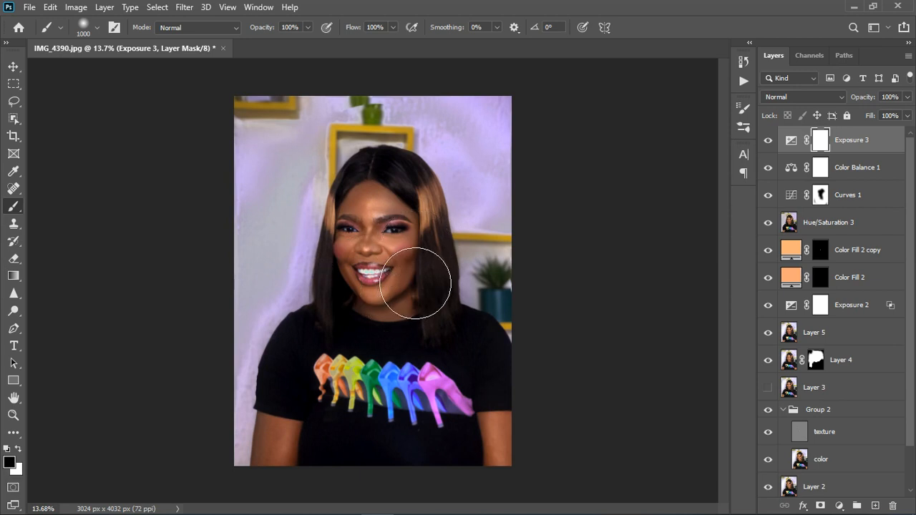
click(409, 244)
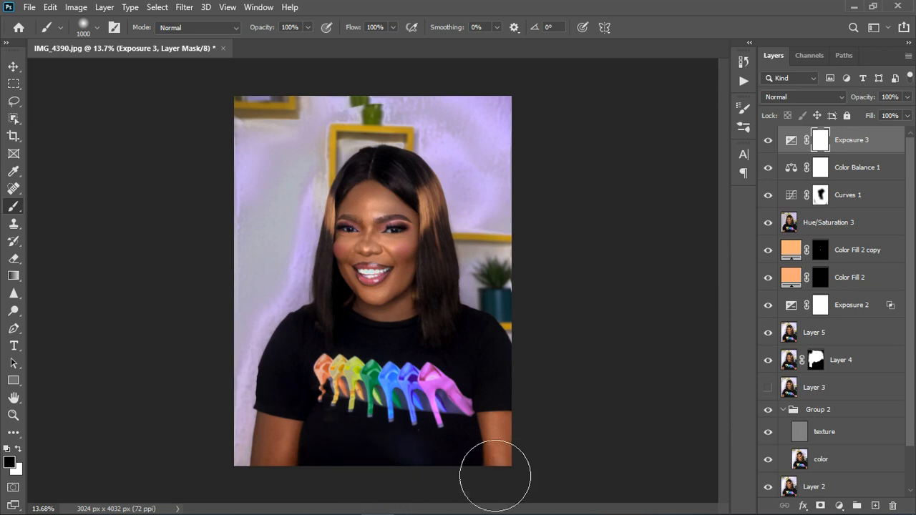
mouse_move(446, 286)
mouse_down()
mouse_move(427, 231)
mouse_move(390, 265)
mouse_move(387, 313)
mouse_up()
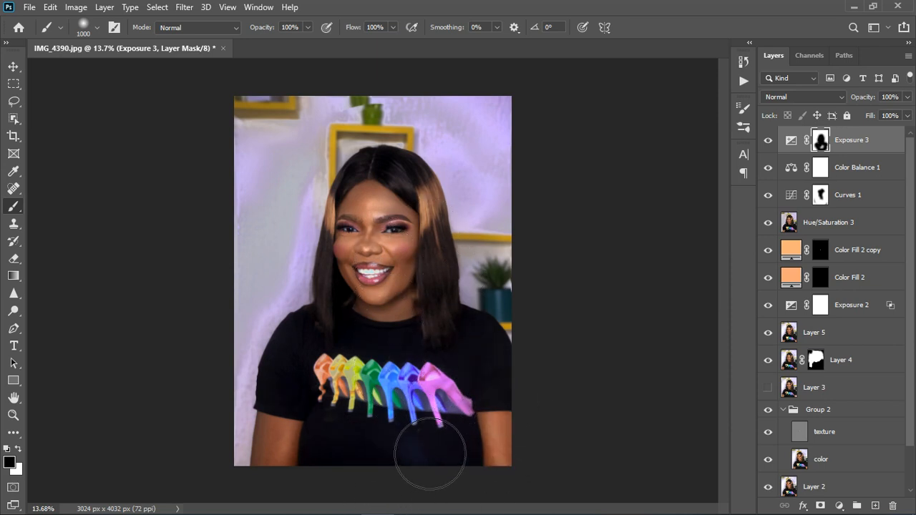
Stamp all visible layers into a new merged layer at the top of the stack.
scroll(434, 434, down, 2)
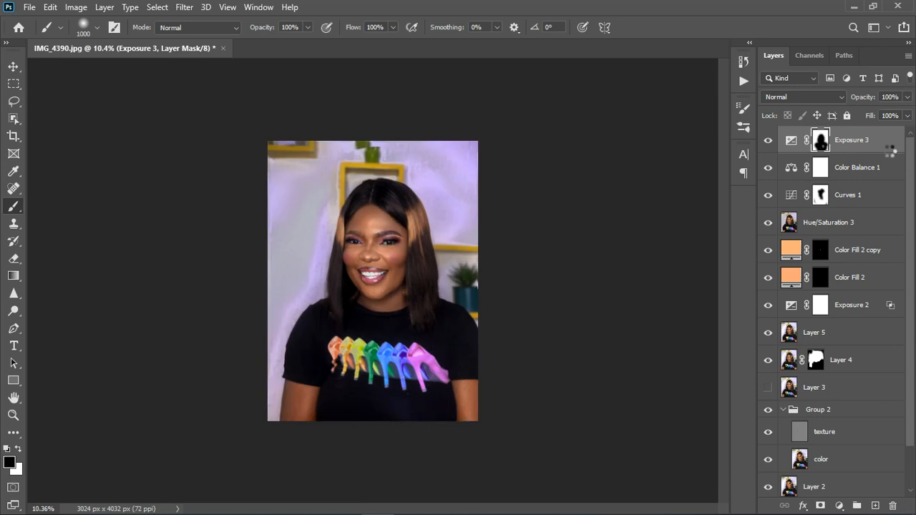
key(ctrl+shift+alt+e)
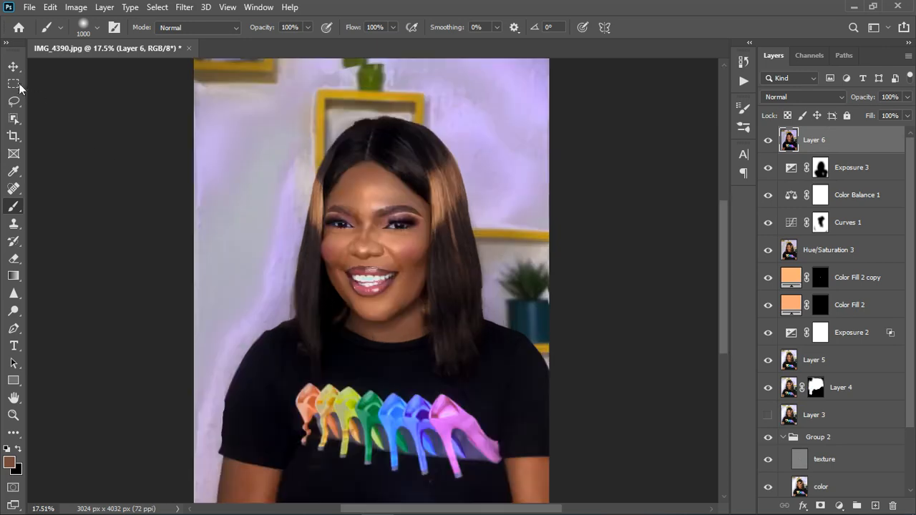
key(v)
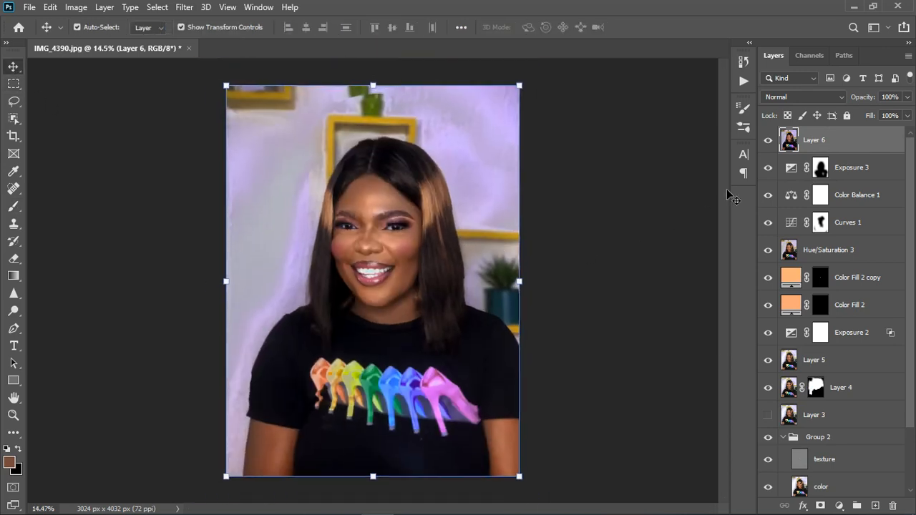
Group all layers from Exposure 3 down to Group 1 and hide the new group.
click(855, 172)
scroll(852, 257, down, 3)
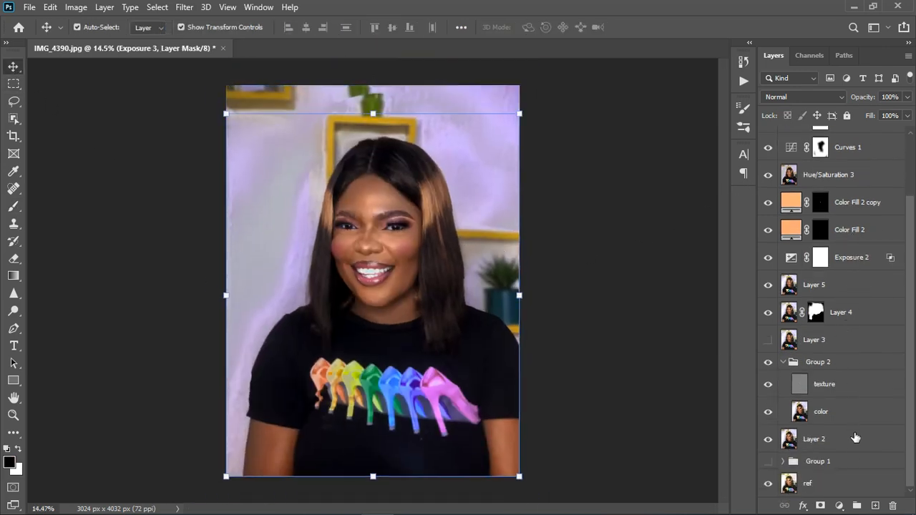
shift+click(854, 461)
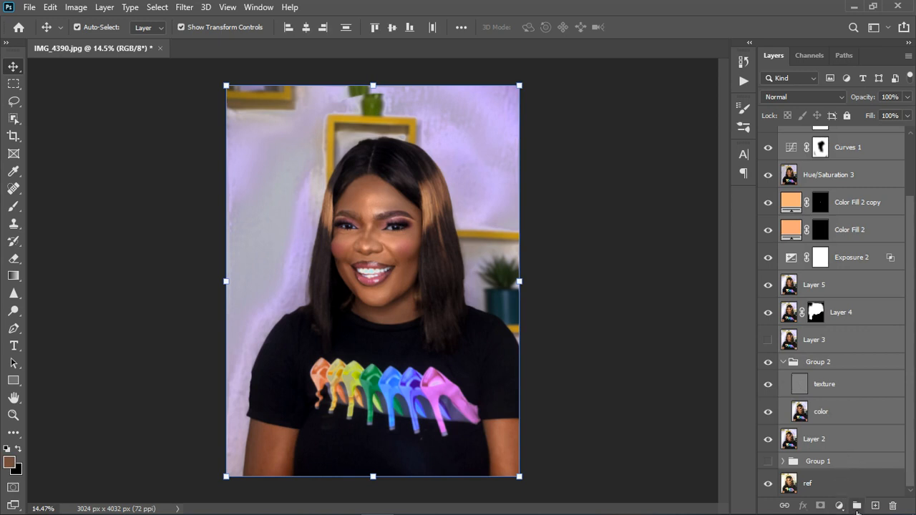
click(856, 505)
click(771, 161)
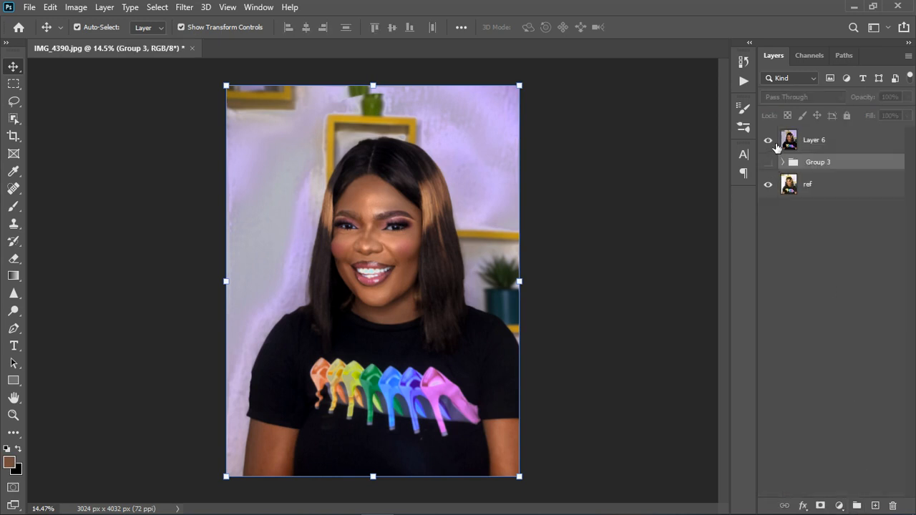
Compare the merged retouched layer with the original ref layer by toggling its visibility.
click(777, 147)
scroll(395, 280, up, 2)
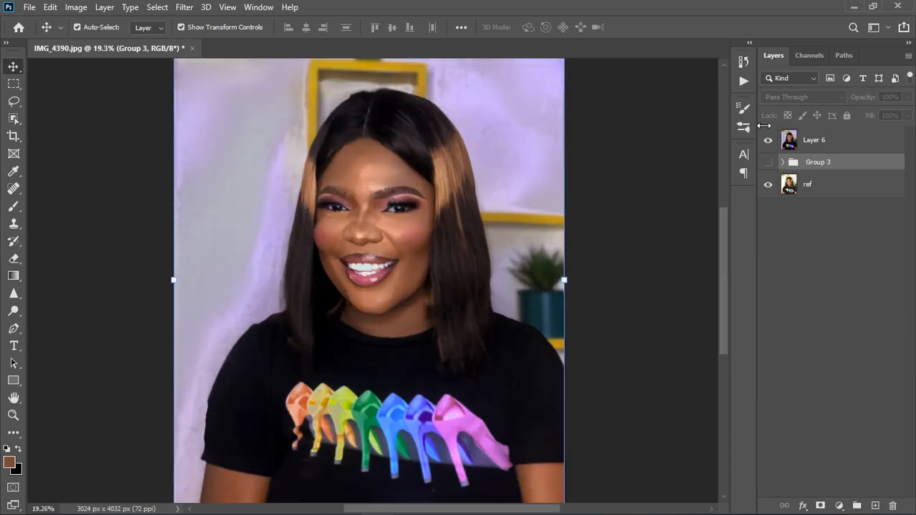
click(770, 140)
click(772, 142)
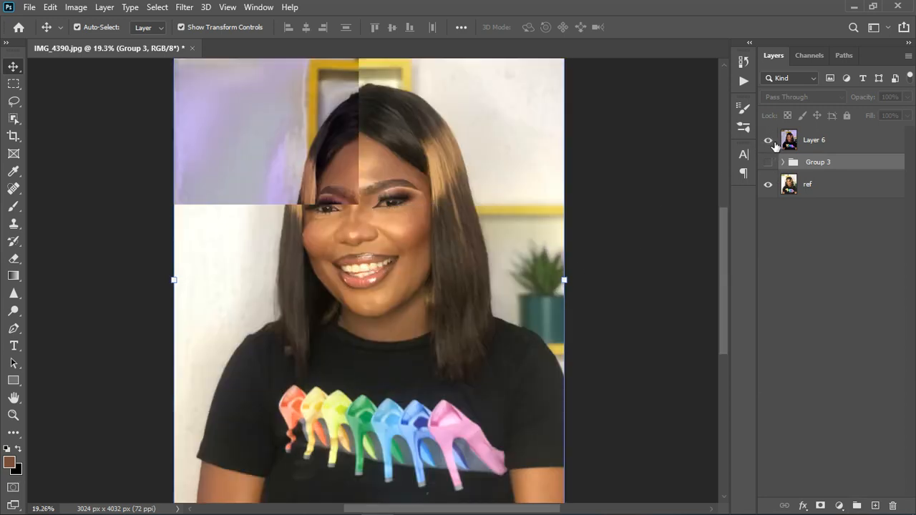
scroll(436, 231, down, 2)
scroll(436, 231, down, 1)
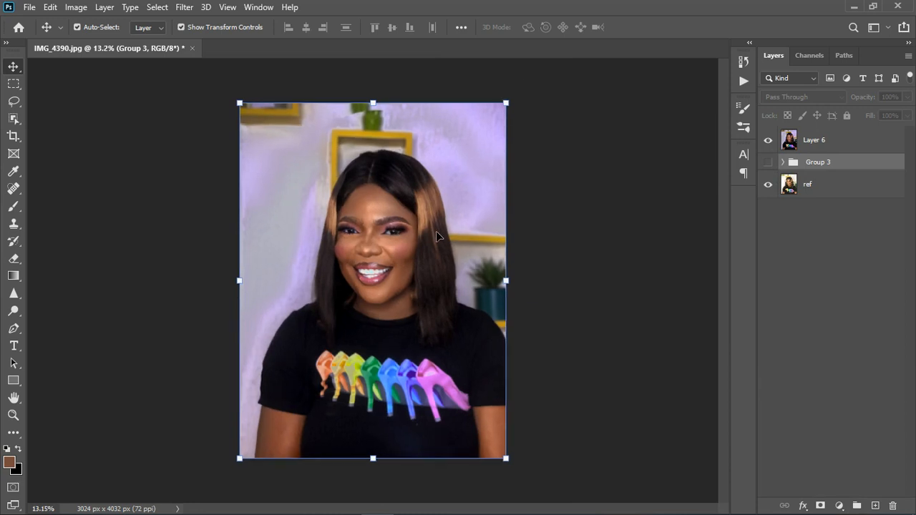